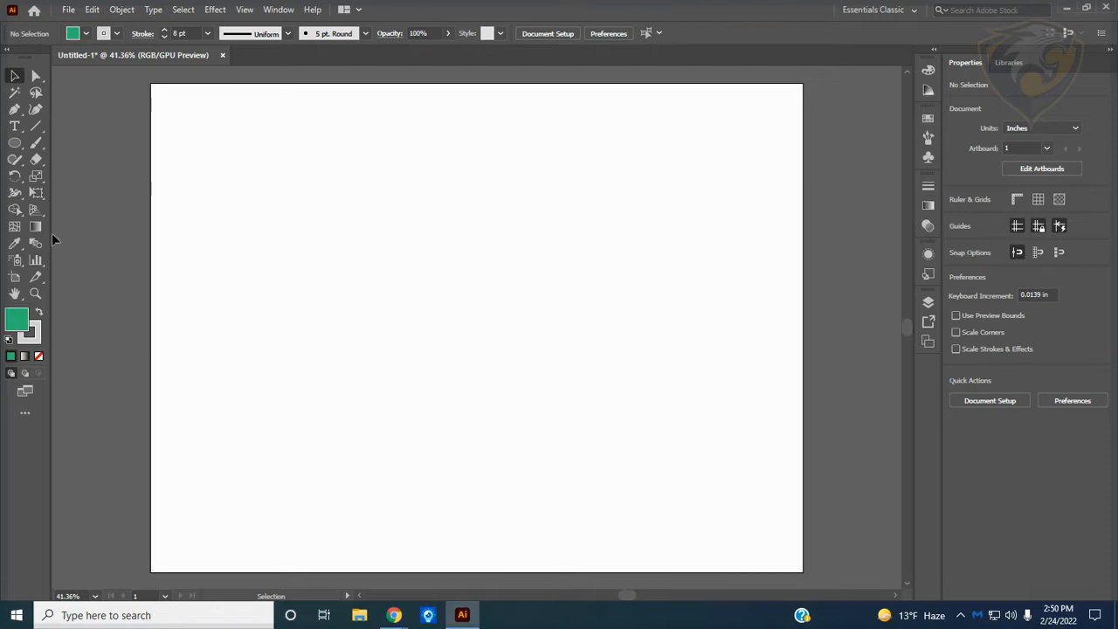
Draw a three-sided polygon about 3.39 in wide and 2.93 in high in the upper-left part of the artboard
left_click(14, 143)
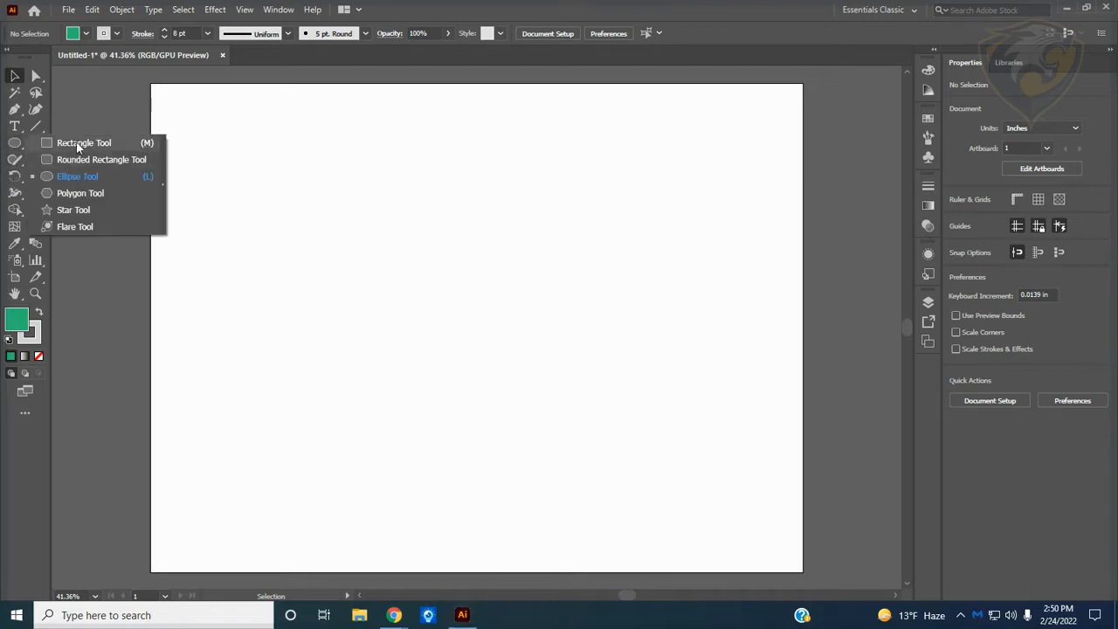
left_click(88, 191)
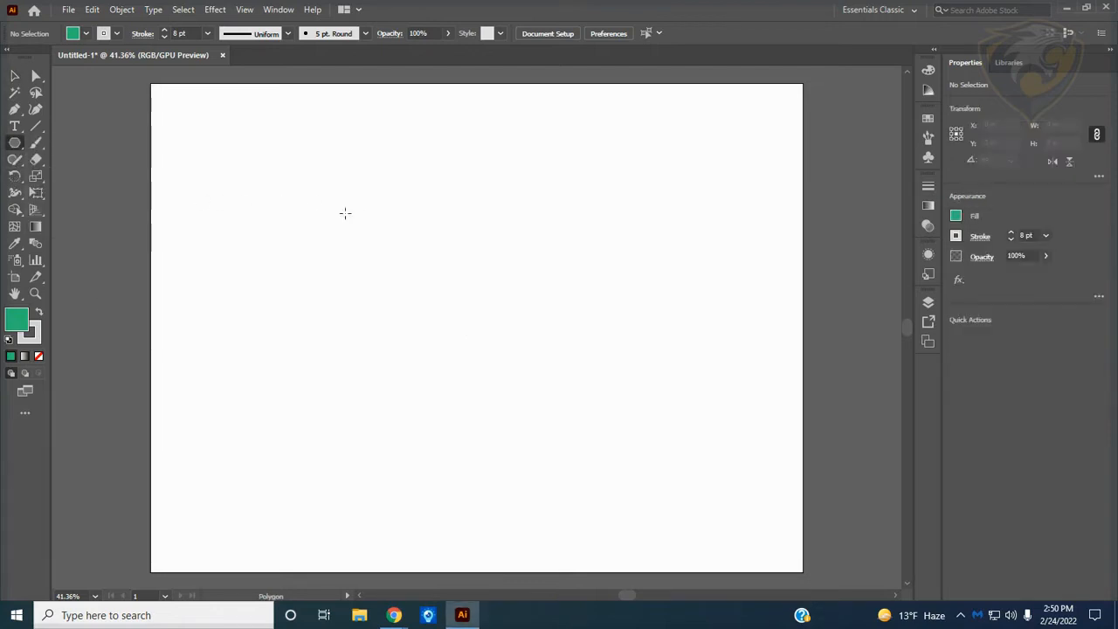
left_click_drag(324, 194, 368, 226)
key("Down")
key("Down")
key("Down")
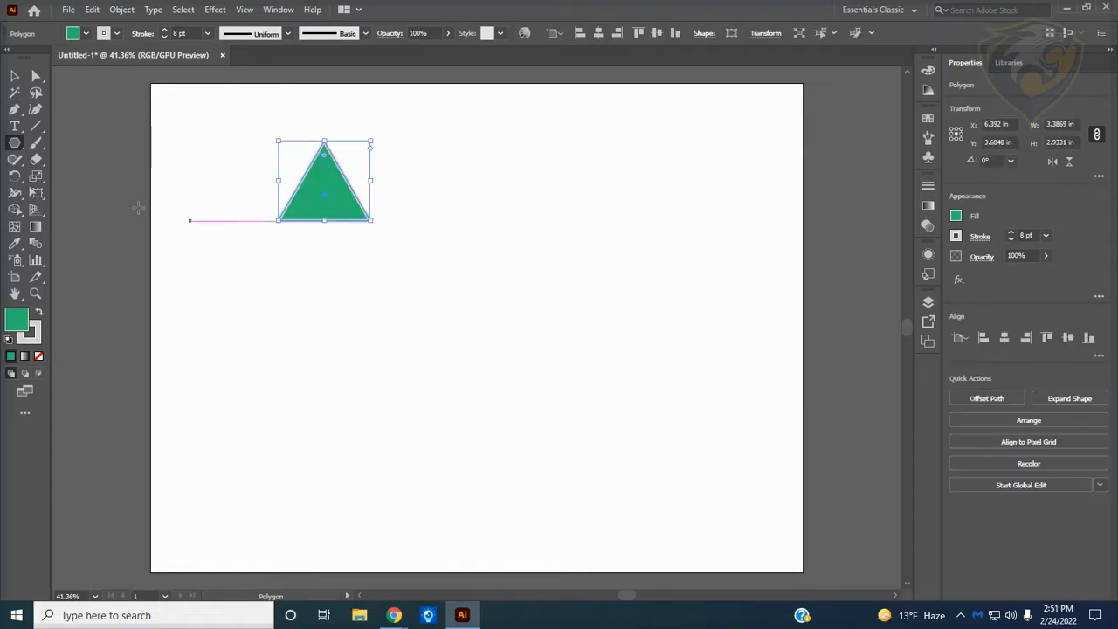
Duplicate the triangle twice, placing one copy directly beneath it and another to the right of that copy
left_click(15, 77)
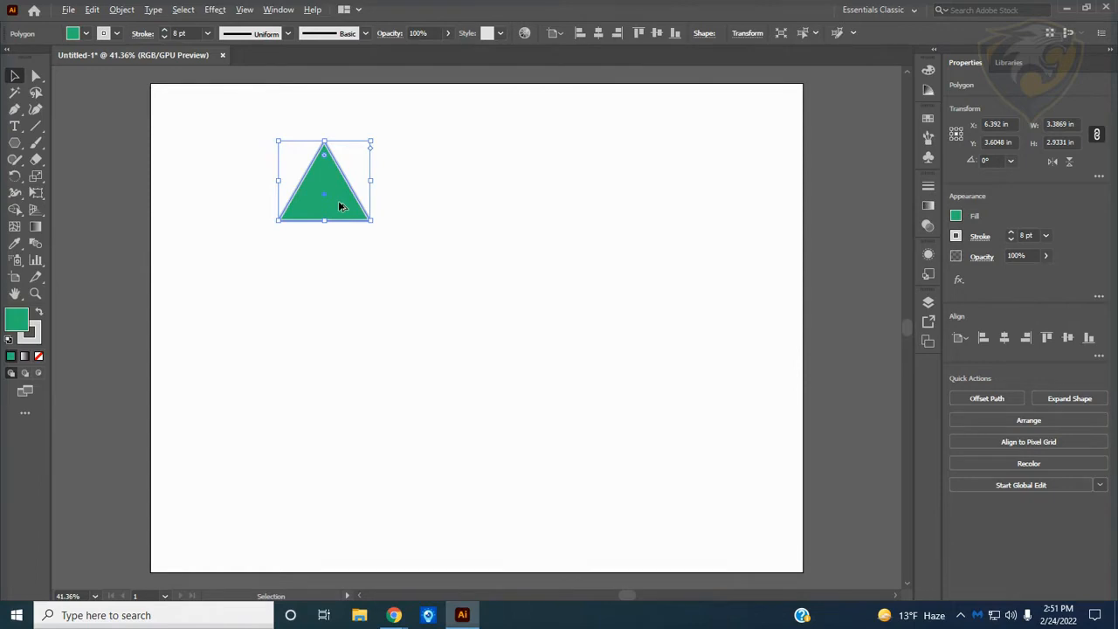
left_click_drag(341, 206, 342, 303)
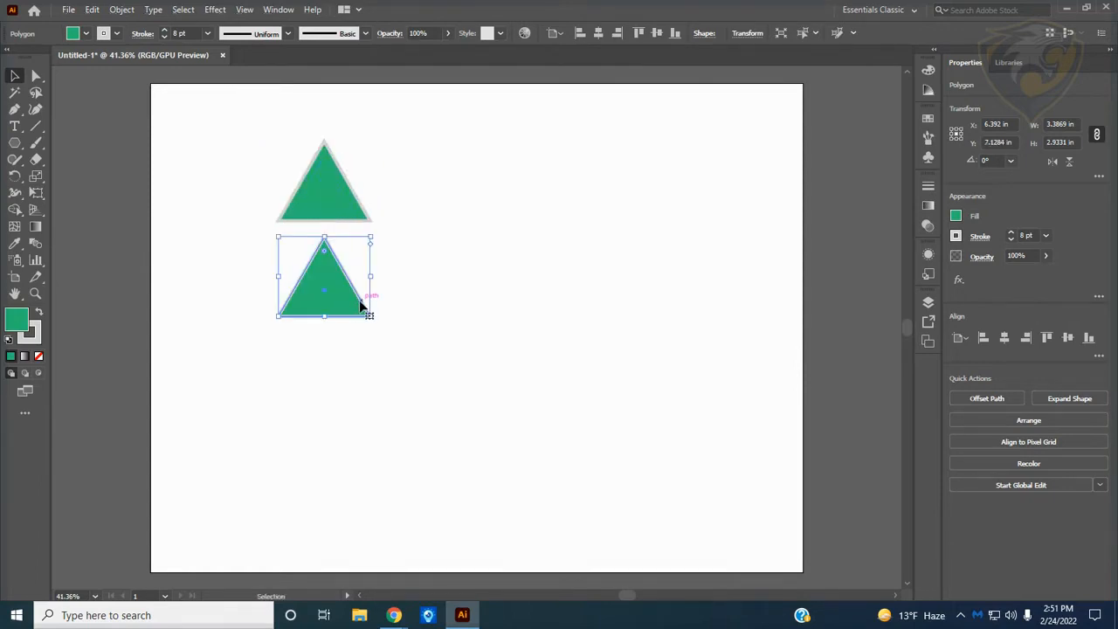
left_click_drag(350, 303, 500, 299)
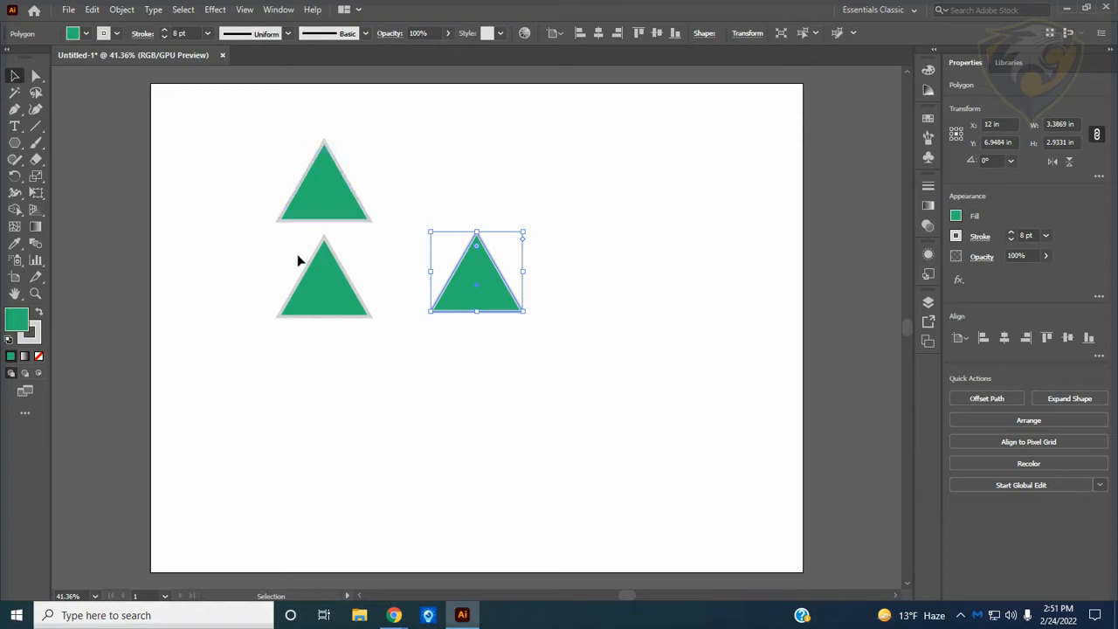
Give all three triangles a black stroke with a weight of 1 pt
left_click_drag(233, 108, 564, 334)
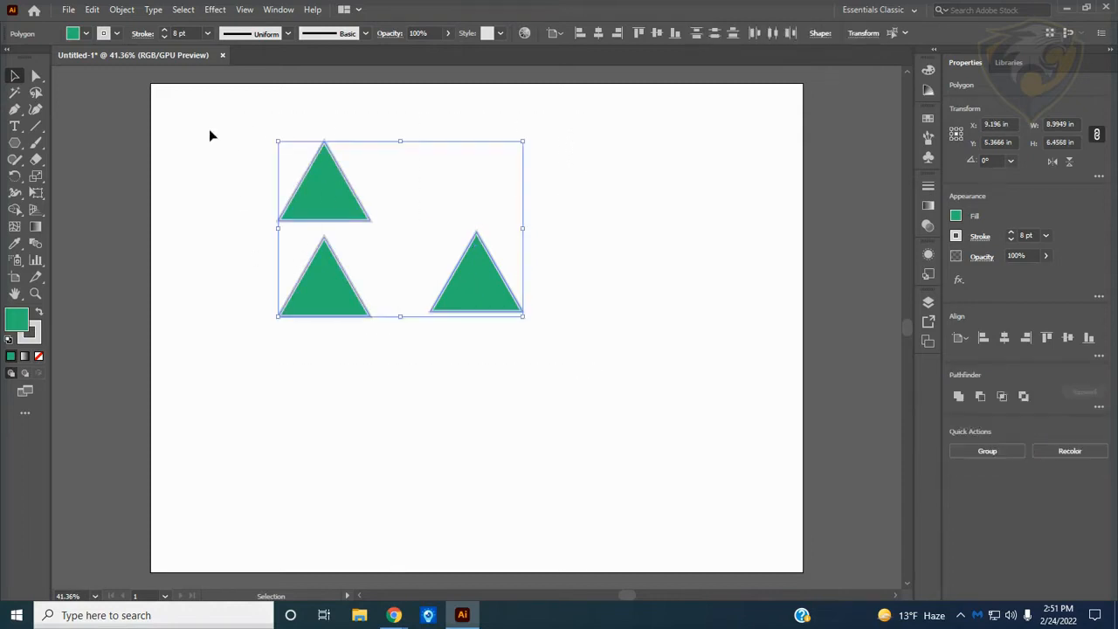
left_click(117, 34)
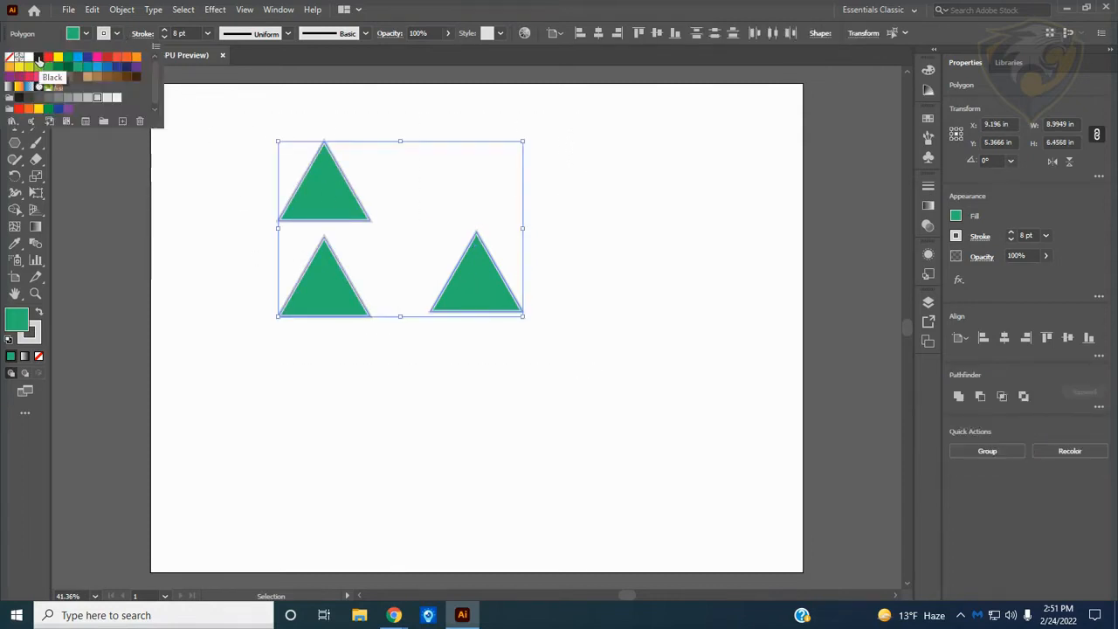
left_click(39, 60)
left_click(164, 36)
left_click(164, 36)
left_click(163, 36)
left_click(163, 36)
left_click(163, 36)
left_click(163, 36)
left_click(163, 36)
left_click(209, 132)
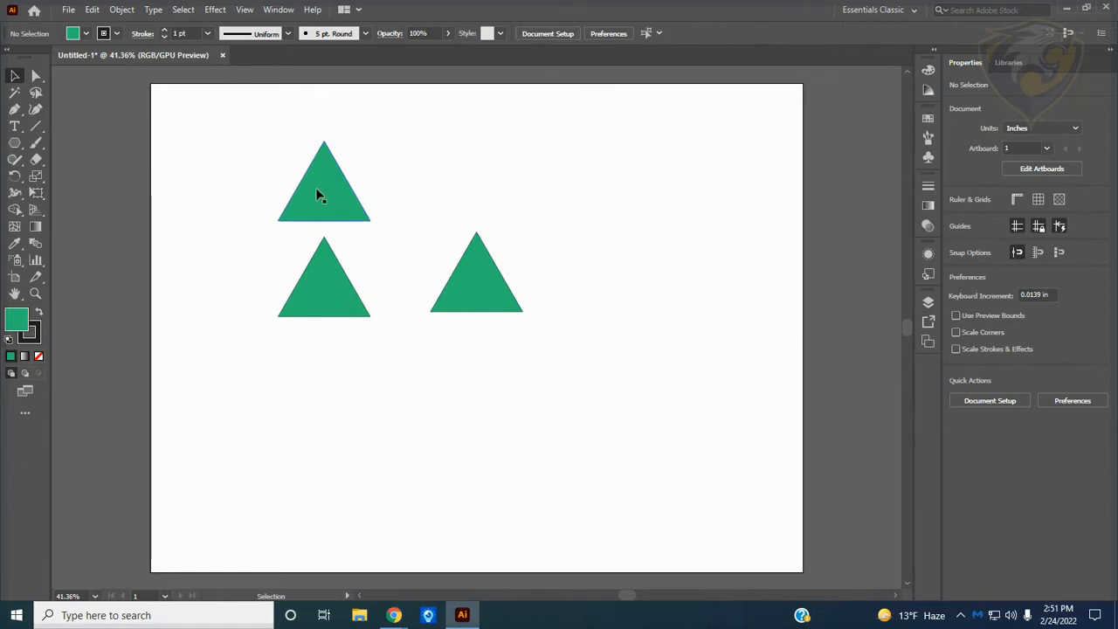
Set the stroke weight of all three triangles to 2 pt
left_click_drag(222, 118, 553, 353)
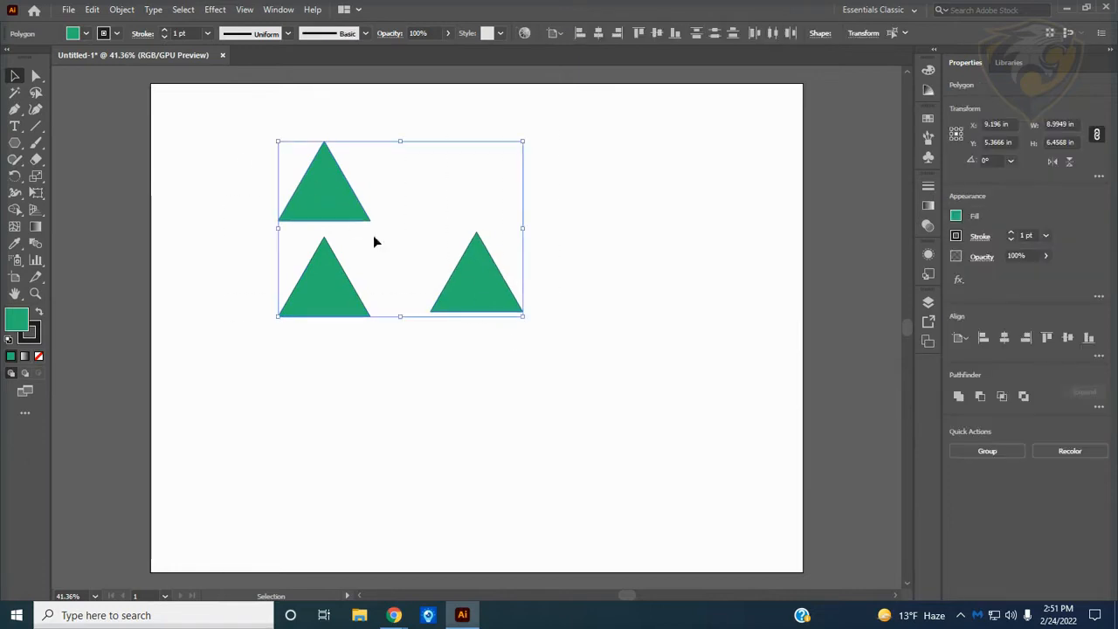
left_click(163, 31)
left_click(342, 93)
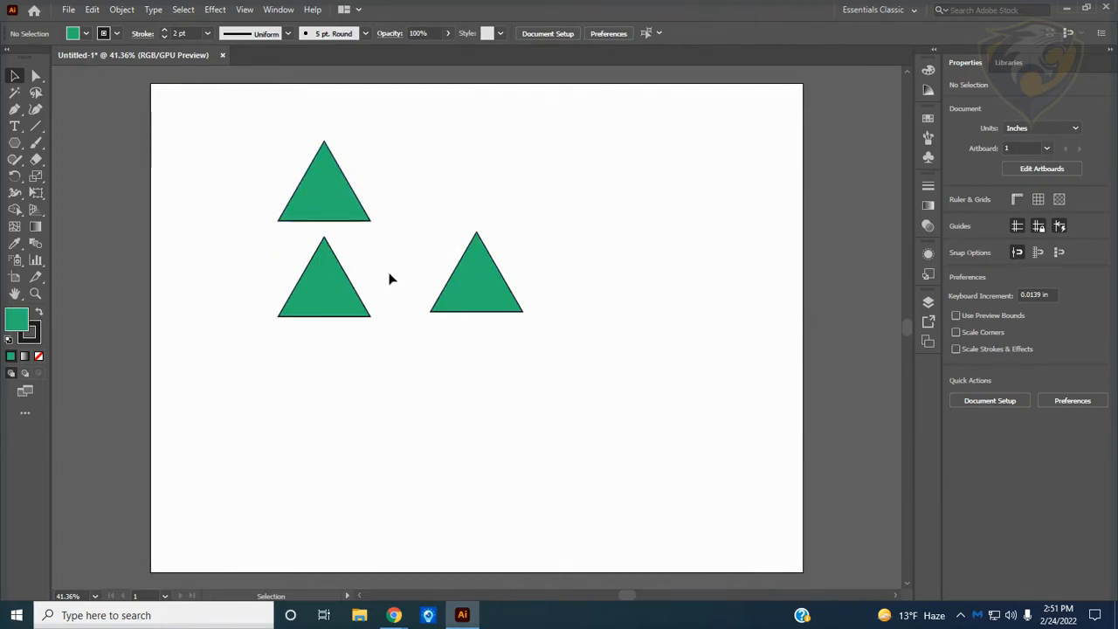
Stack the three triangles in one vertically aligned, overlapping column to form a tree shape
left_click(327, 195)
left_click_drag(327, 194, 324, 253)
left_click_drag(470, 298, 324, 338)
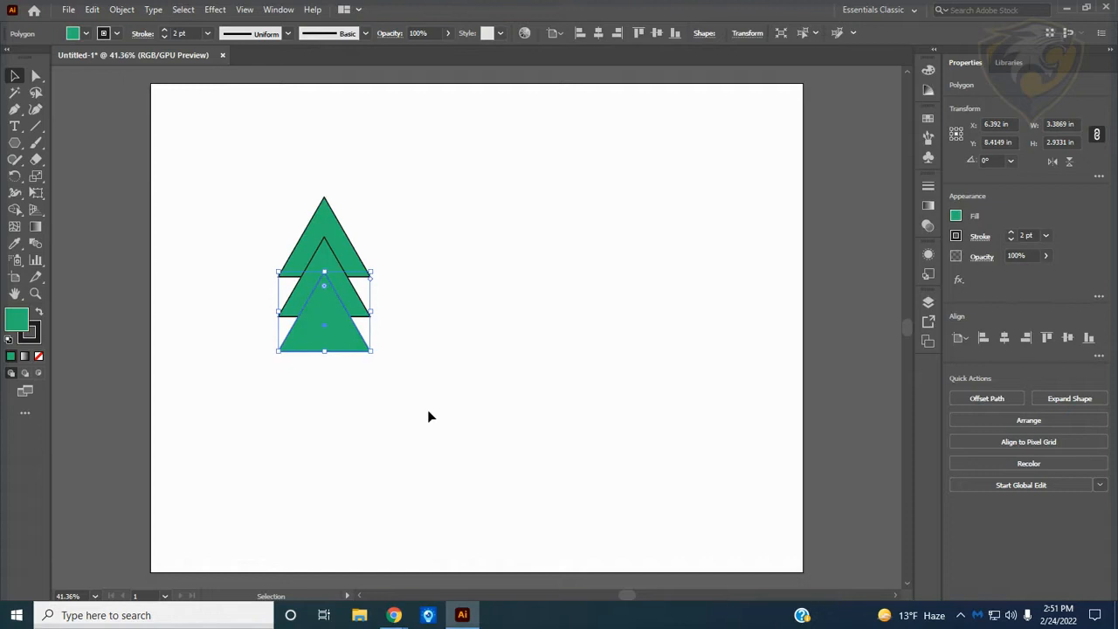
left_click(462, 307)
Scale the top triangle down proportionally from its center to about 2.2 by 1.9 in, and shrink the middle triangle slightly less
left_click(351, 252)
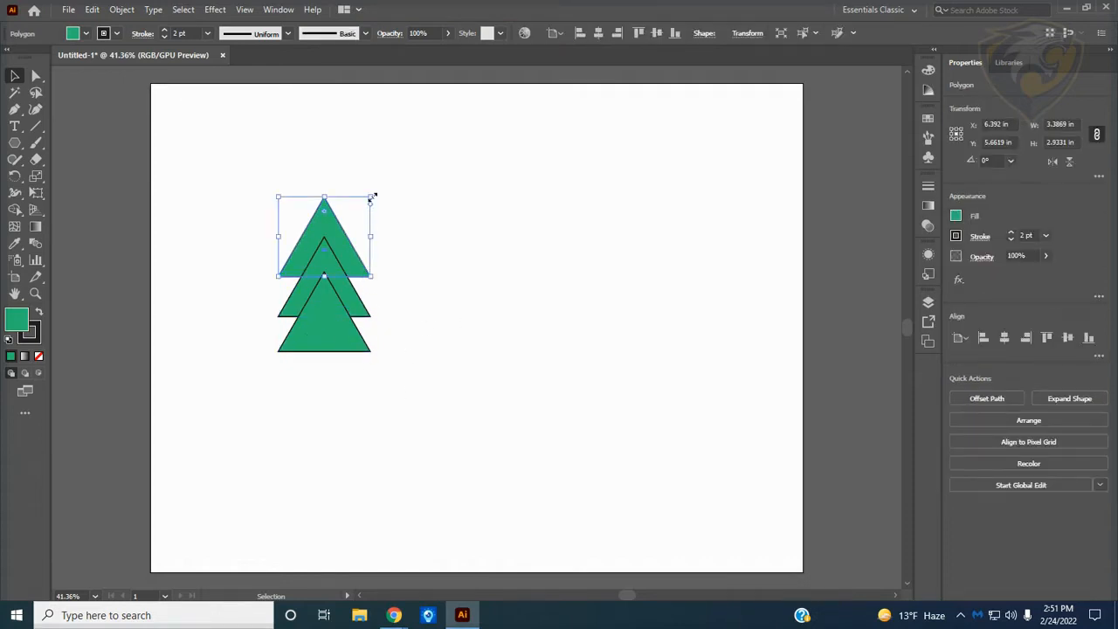
mouse_move(372, 198)
left_mouse_down()
mouse_move(362, 217)
mouse_move(385, 204)
mouse_move(376, 211)
left_mouse_up()
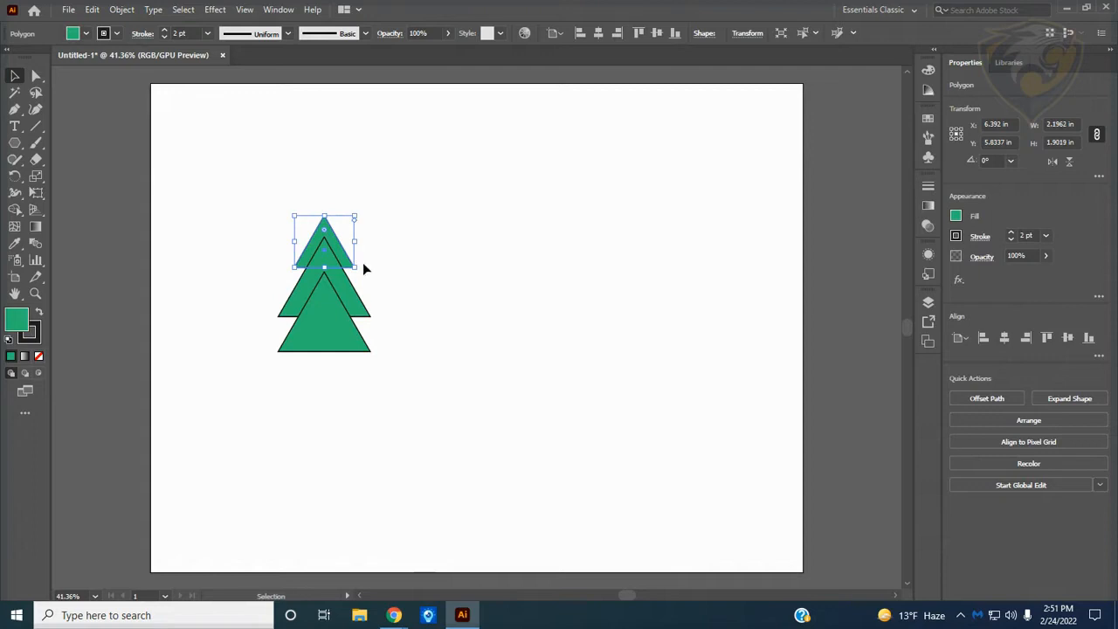
left_click(358, 303)
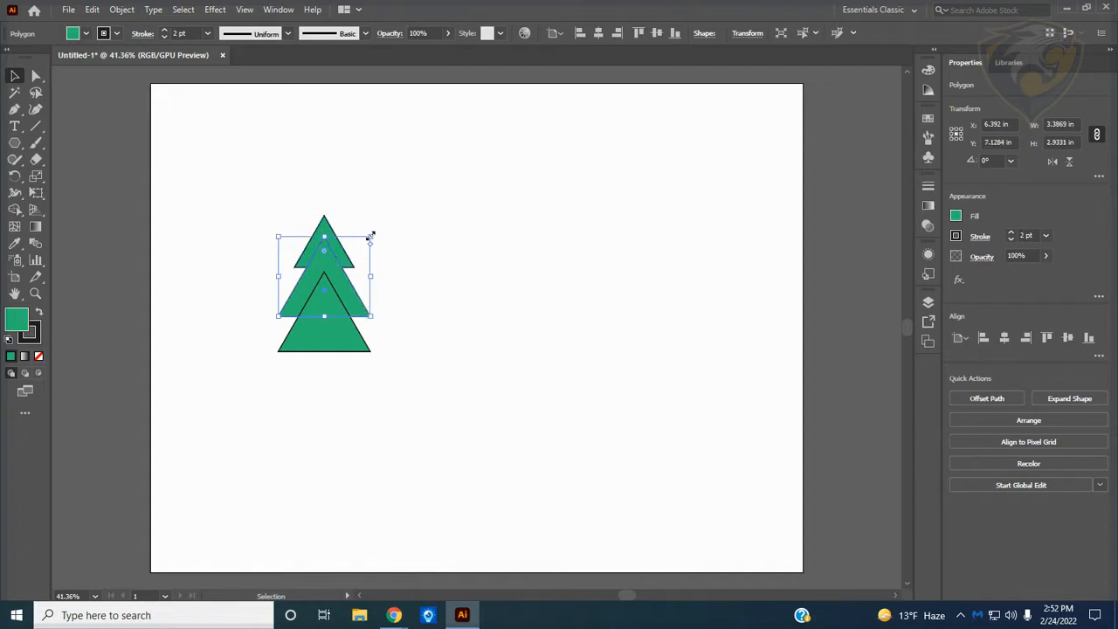
mouse_move(371, 236)
left_mouse_down()
mouse_move(326, 267)
mouse_move(334, 219)
mouse_move(381, 236)
mouse_move(370, 249)
left_mouse_up()
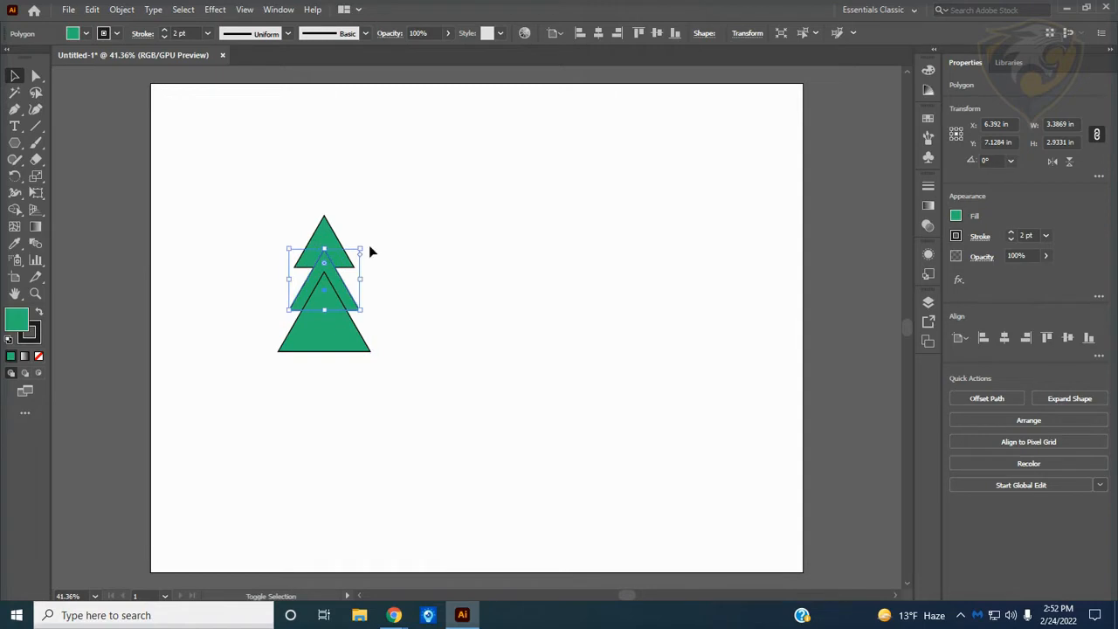
Move the middle and bottom triangles slightly upward to tighten the tree's overlapping tiers
left_click(391, 281)
left_click_drag(338, 282, 339, 277)
left_click(422, 310)
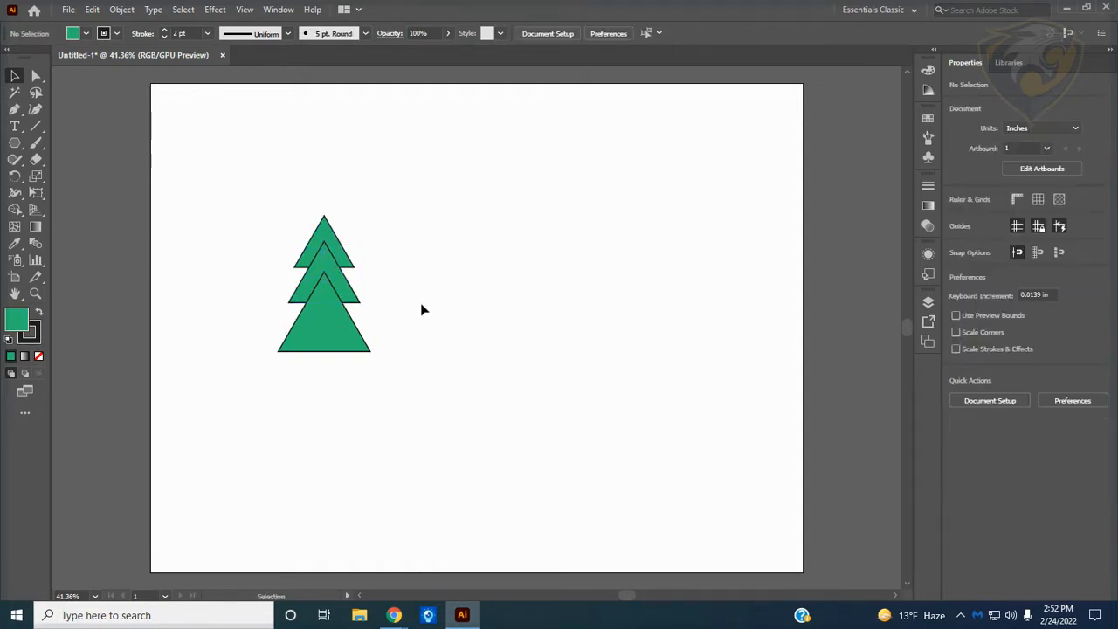
left_click_drag(340, 325, 333, 319)
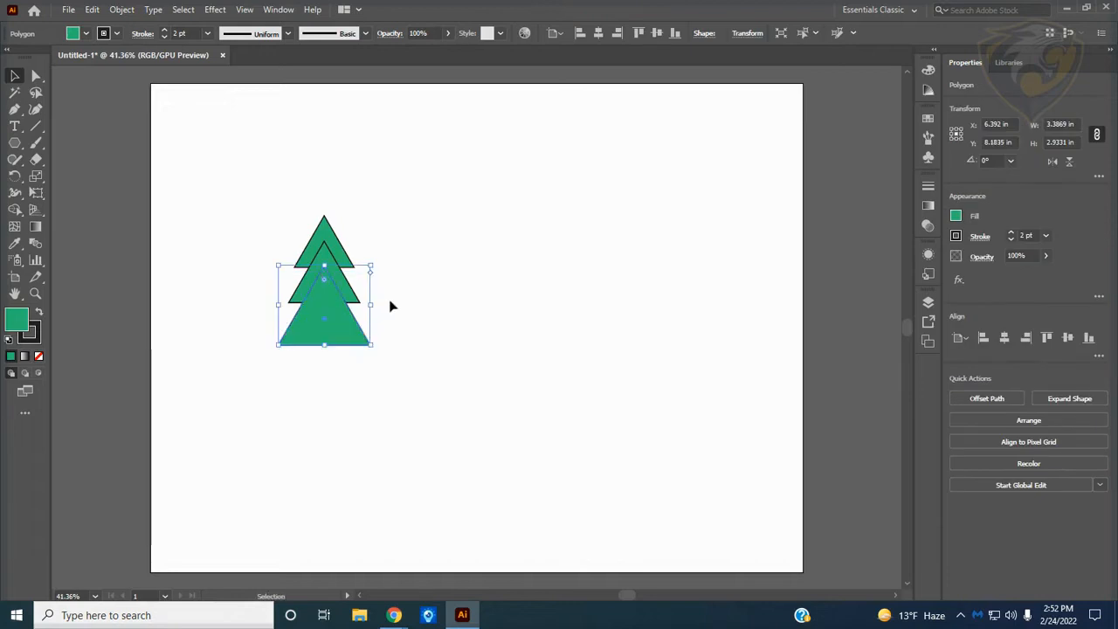
left_click(472, 300)
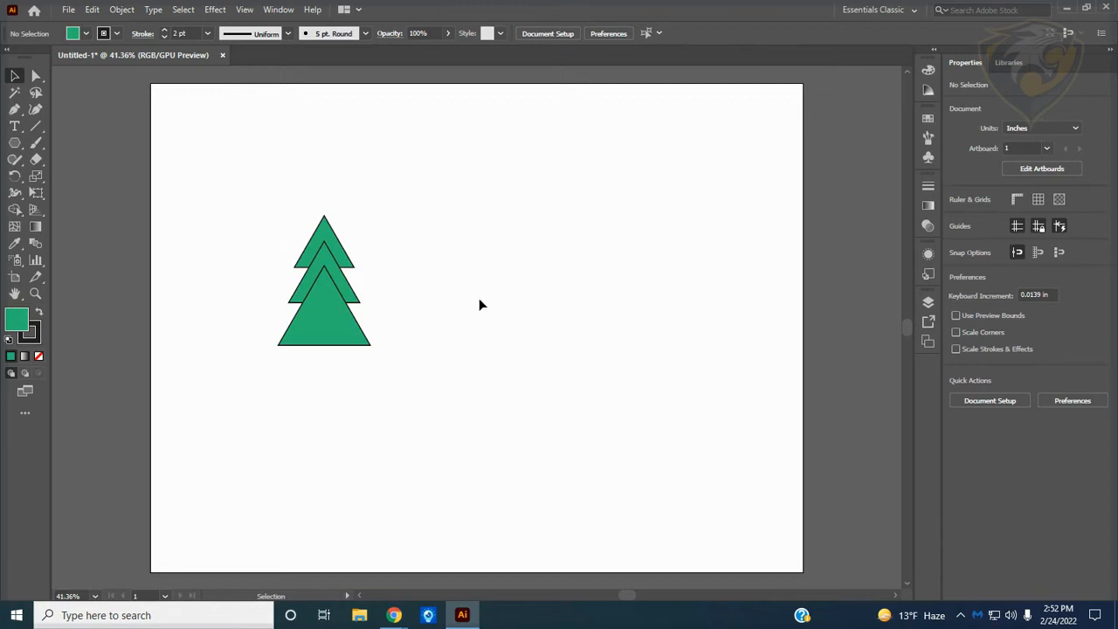
Send the bottom triangle to the back of the stacking order
left_click(337, 324)
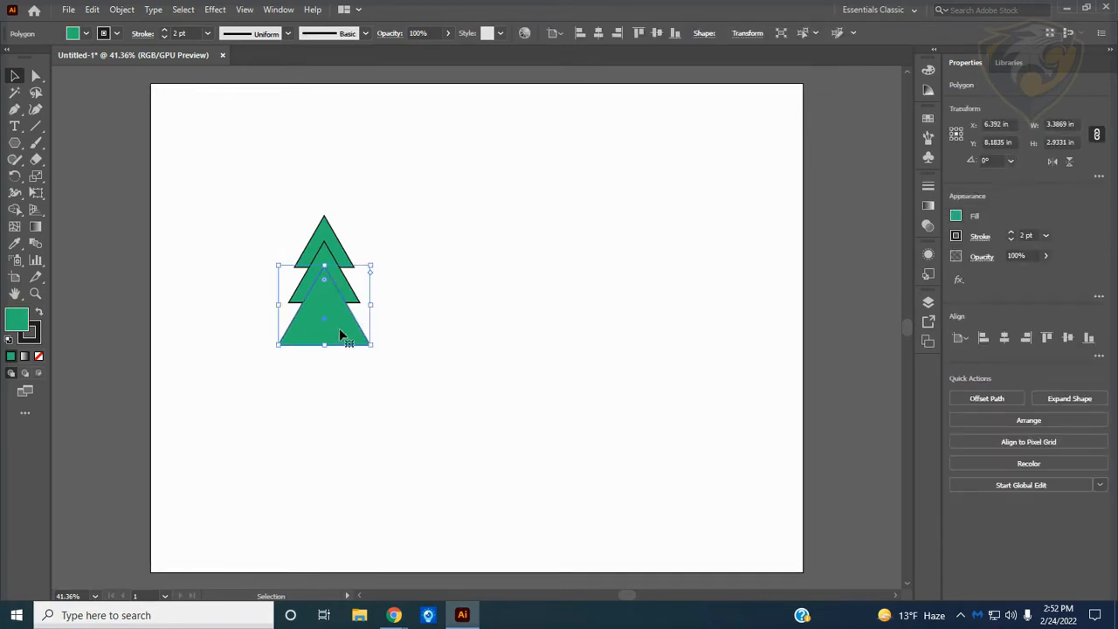
right_click(341, 334)
mouse_move(384, 262)
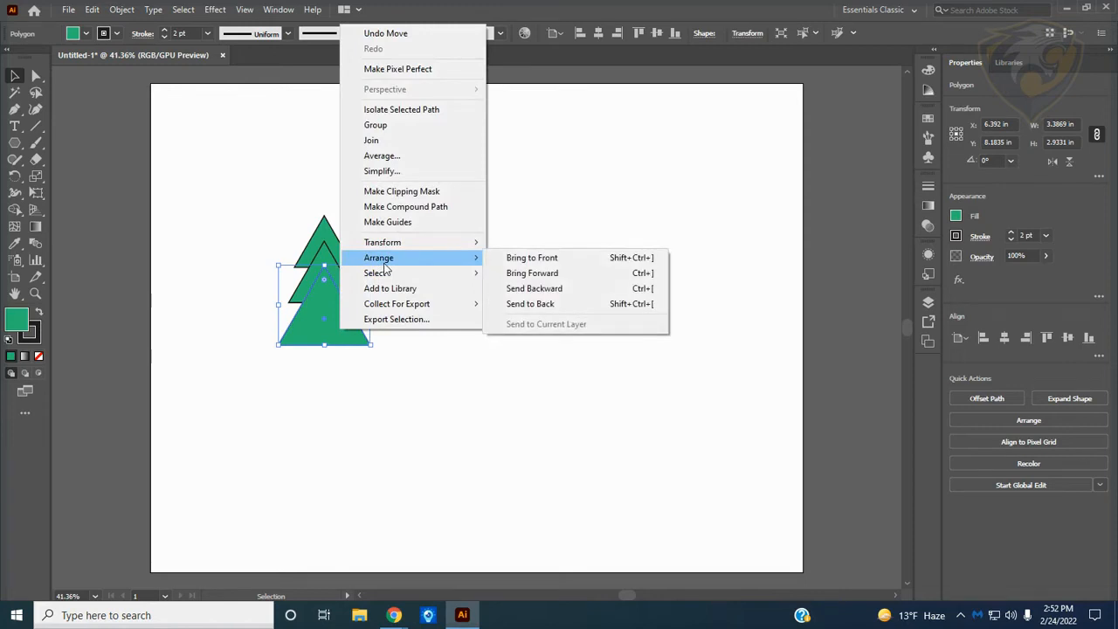
left_click(535, 303)
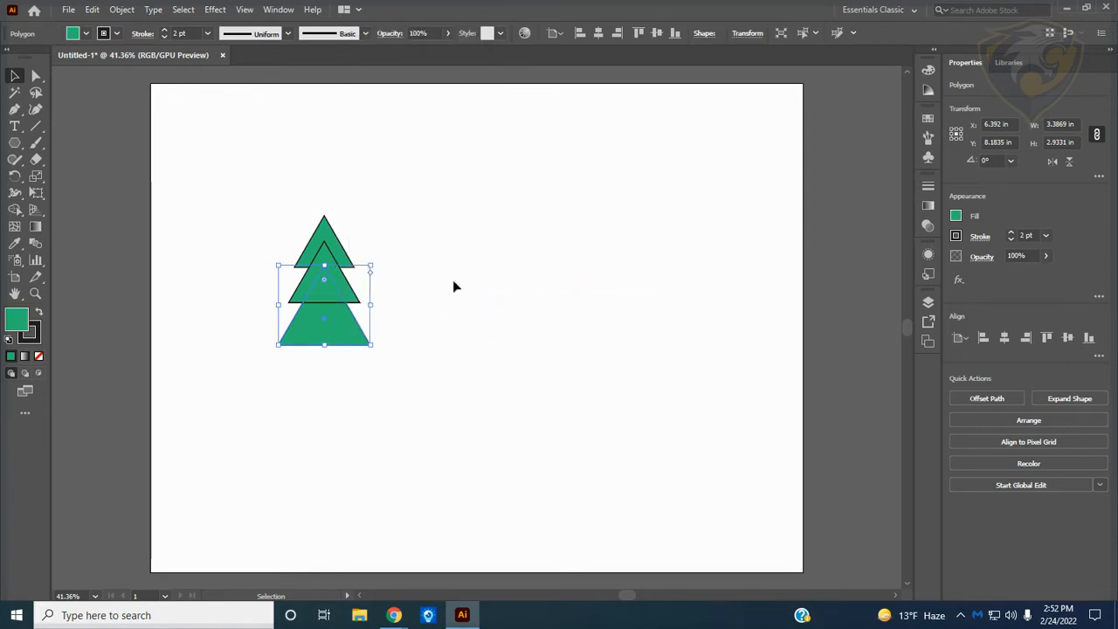
left_click(452, 301)
Bring the top triangle forward so it overlaps the middle triangle
left_click(339, 244)
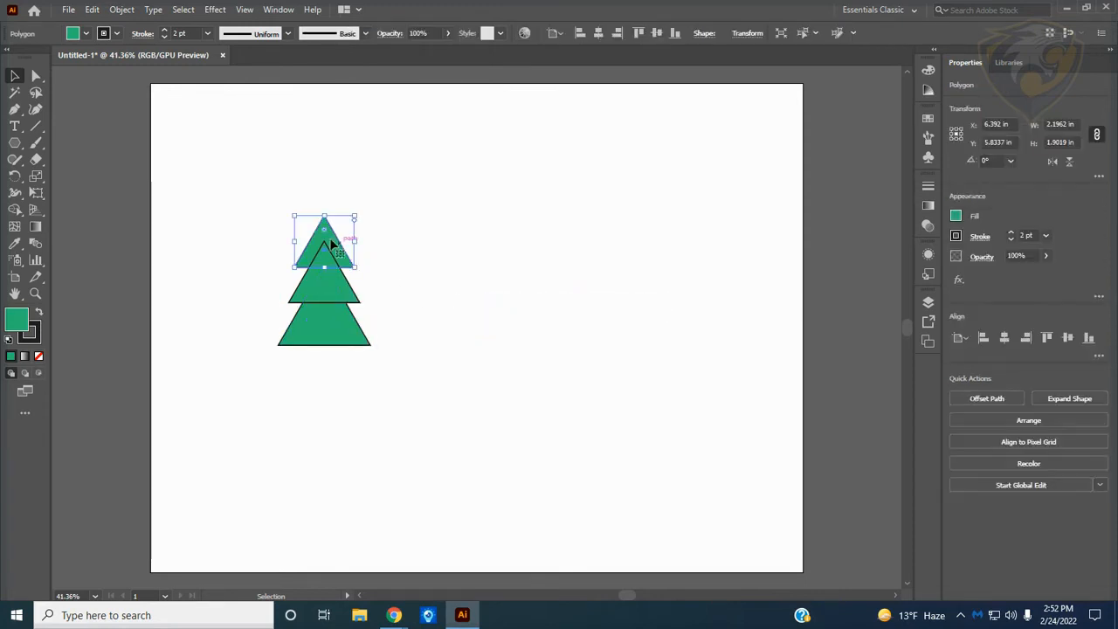
right_click(333, 248)
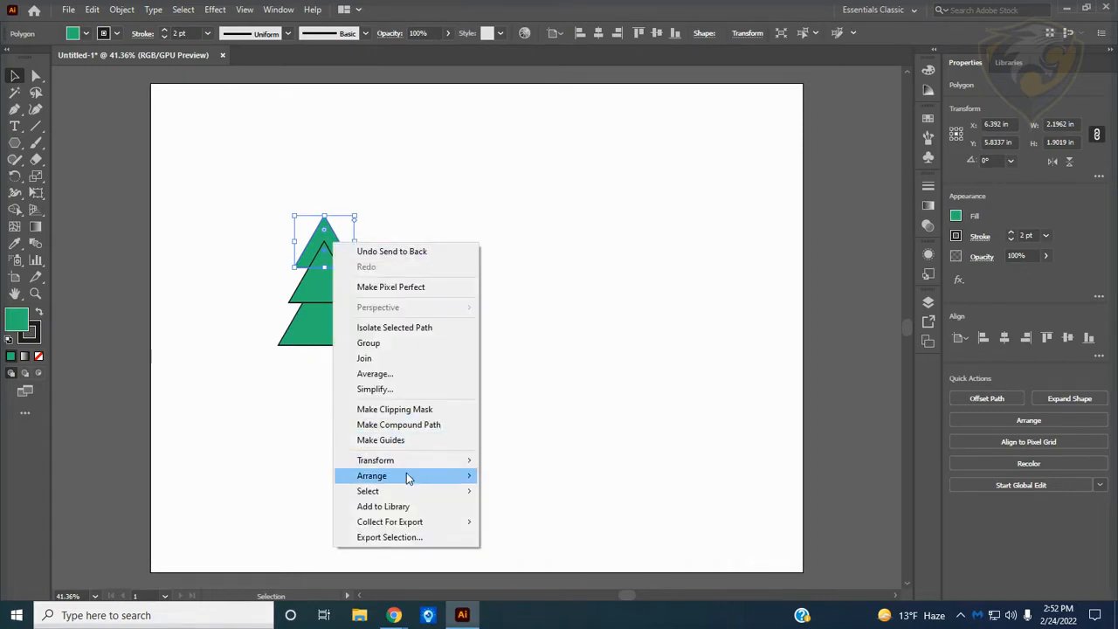
mouse_move(424, 479)
left_click(546, 491)
left_click(527, 374)
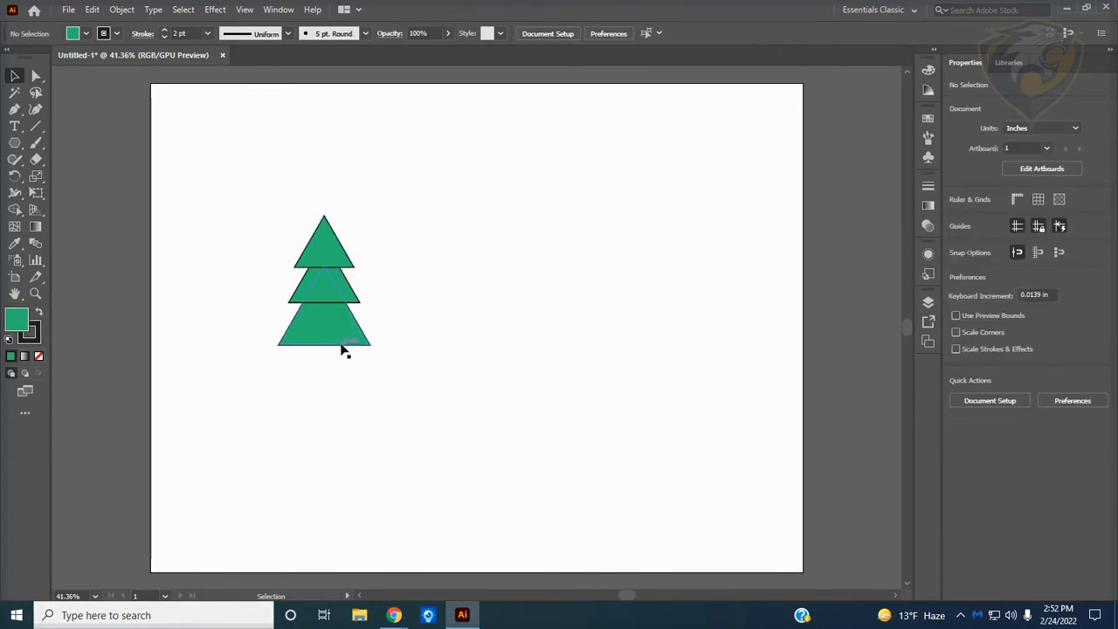
Draw a rectangle about 0.8 in wide and 2.05 in high beside the tree and fill it with brown
left_click(16, 147)
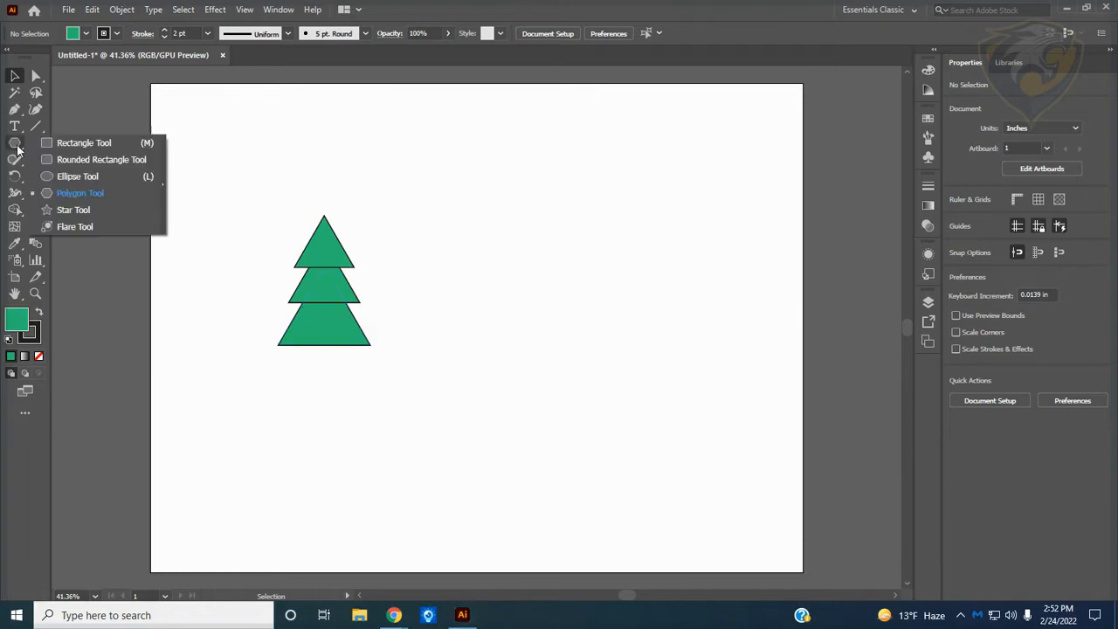
left_click(79, 143)
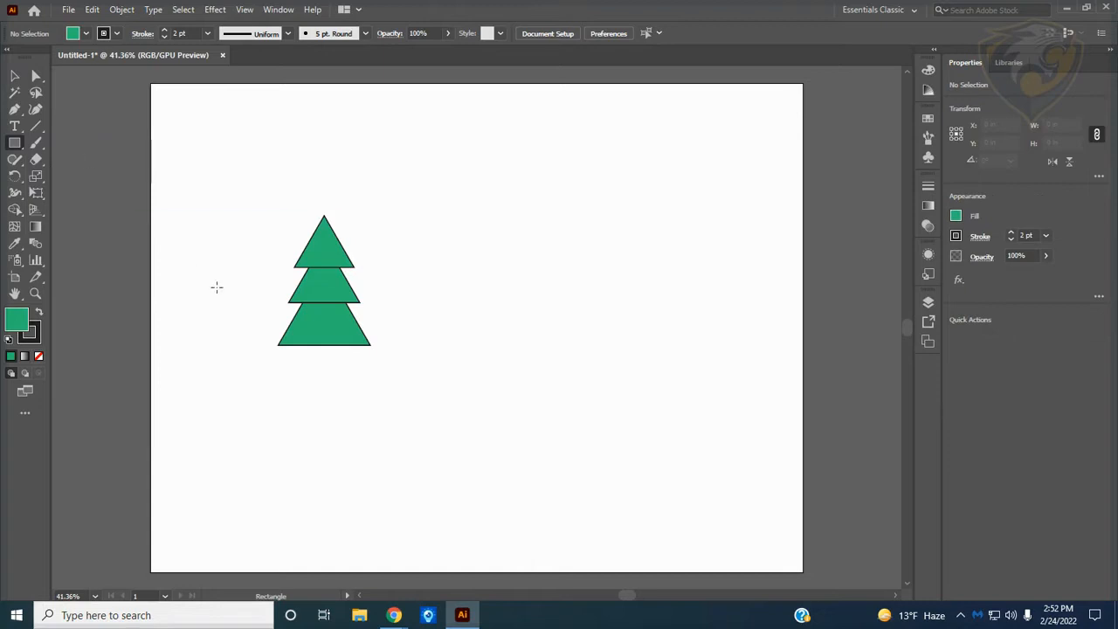
left_click_drag(449, 271, 472, 329)
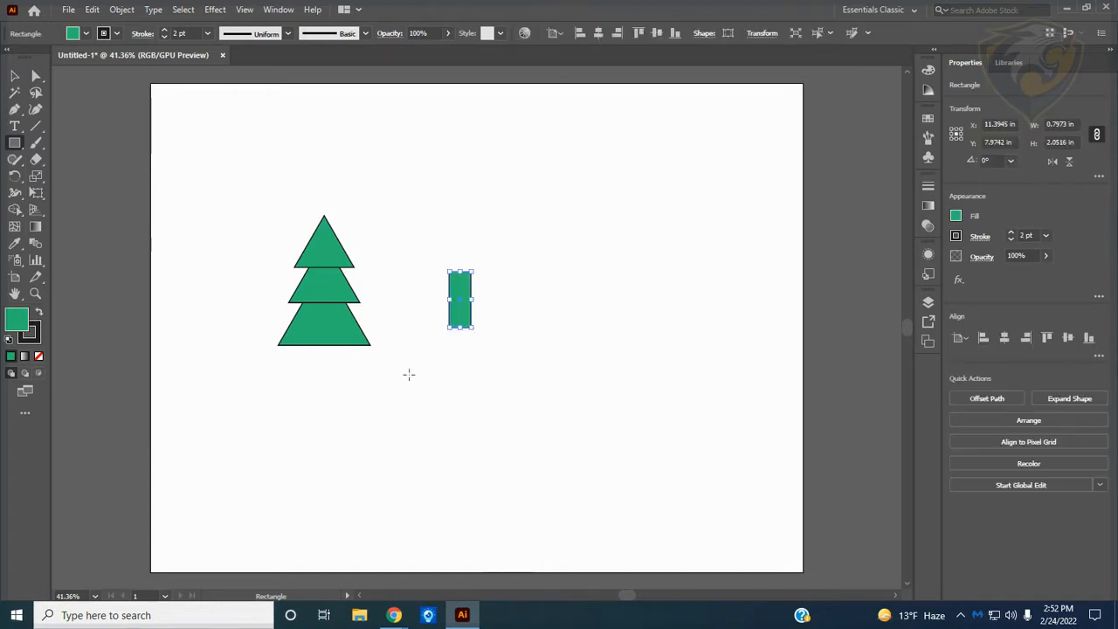
left_click(87, 33)
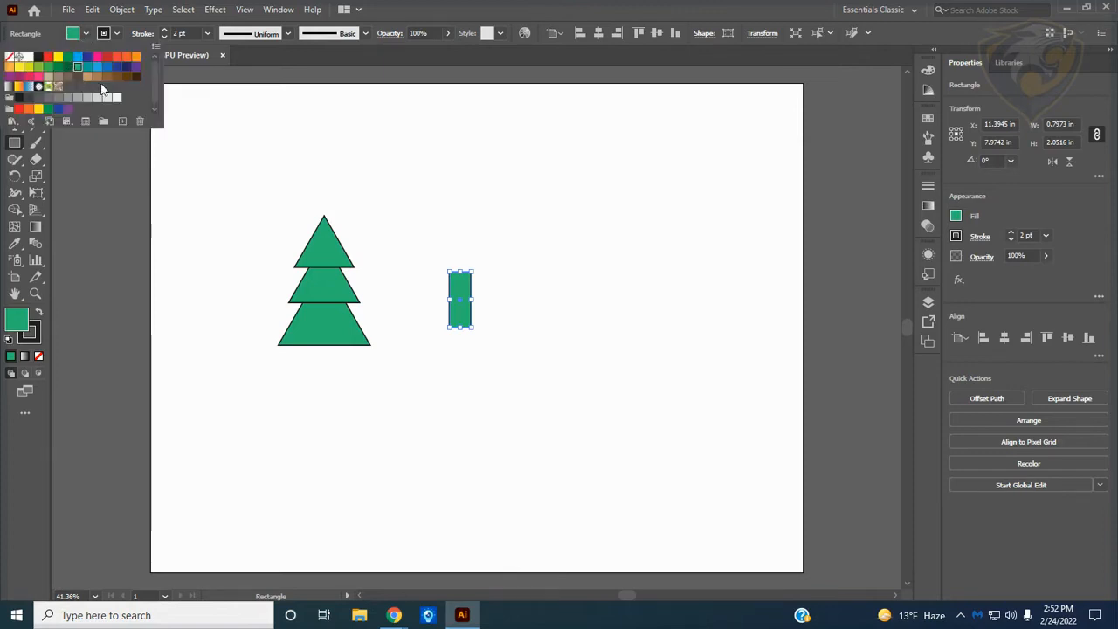
left_click(106, 78)
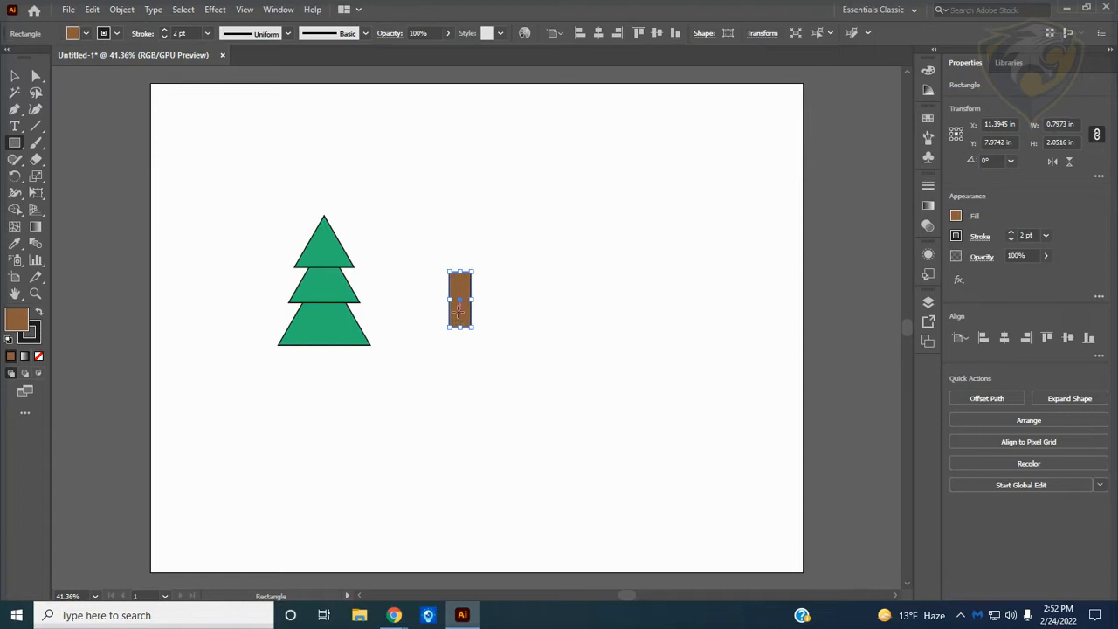
Move the brown rectangle to the tree's base as a centered trunk and send it behind the triangles
left_click(15, 76)
left_click_drag(459, 320, 322, 366)
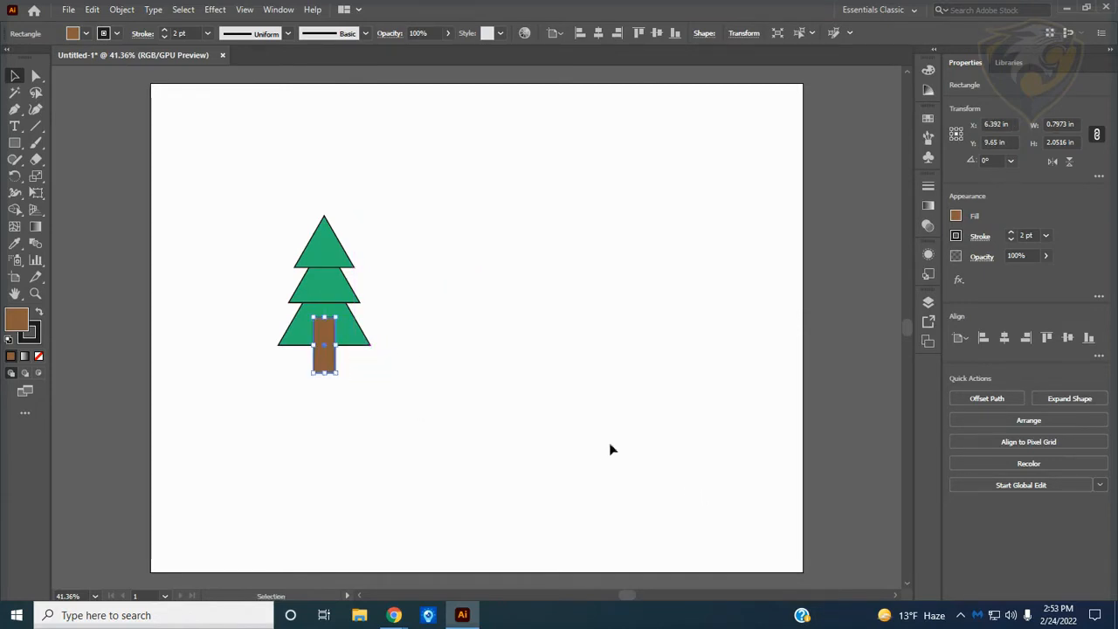
right_click(329, 369)
mouse_move(352, 292)
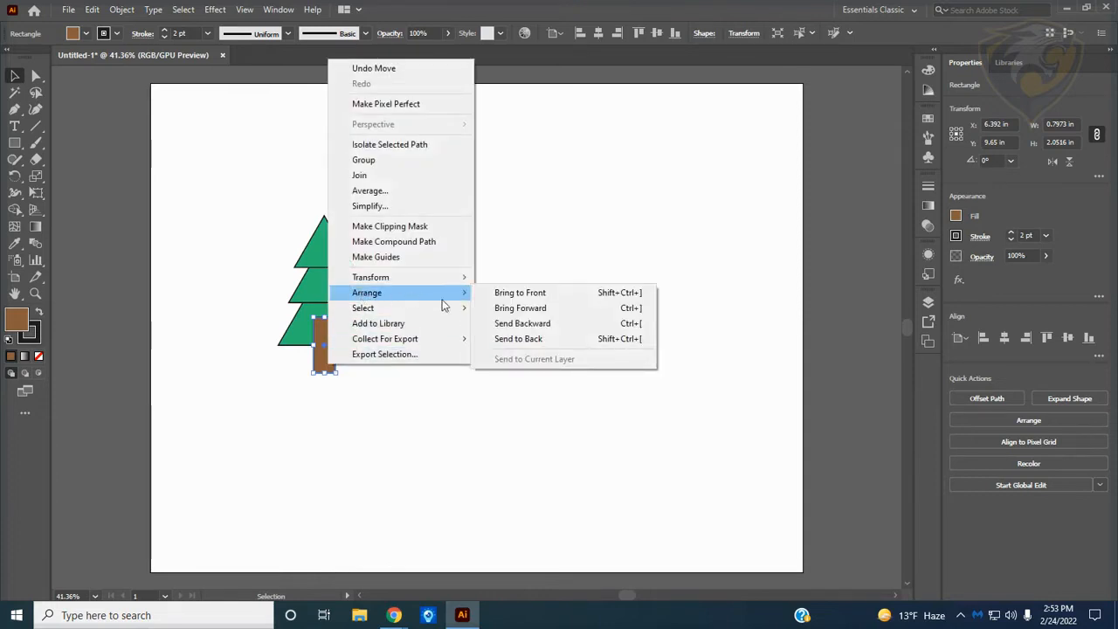
left_click(531, 341)
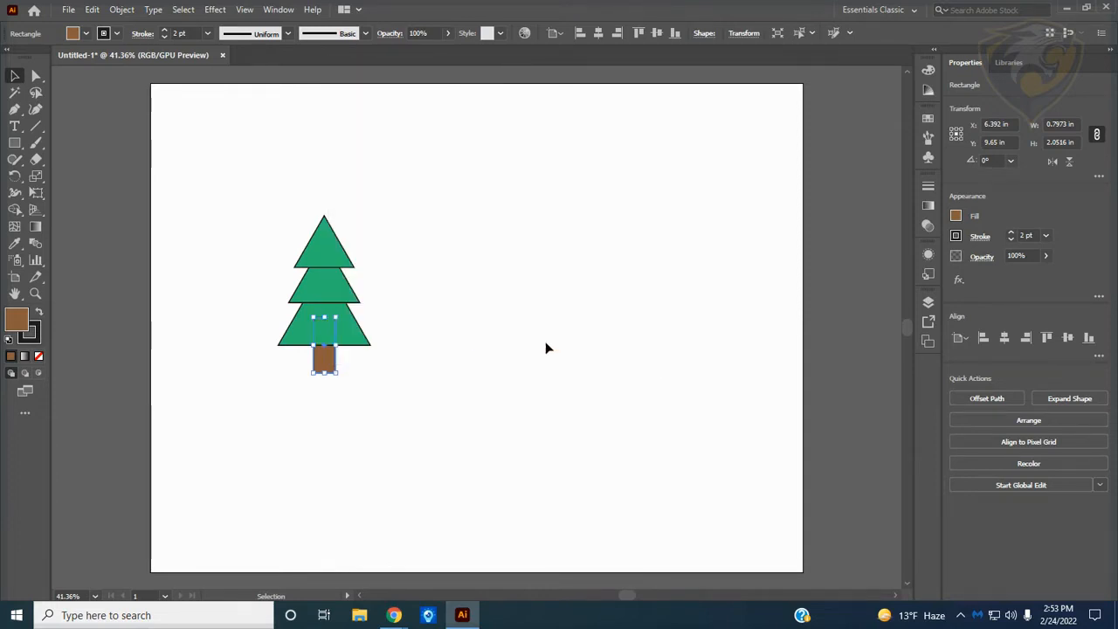
left_click(546, 350)
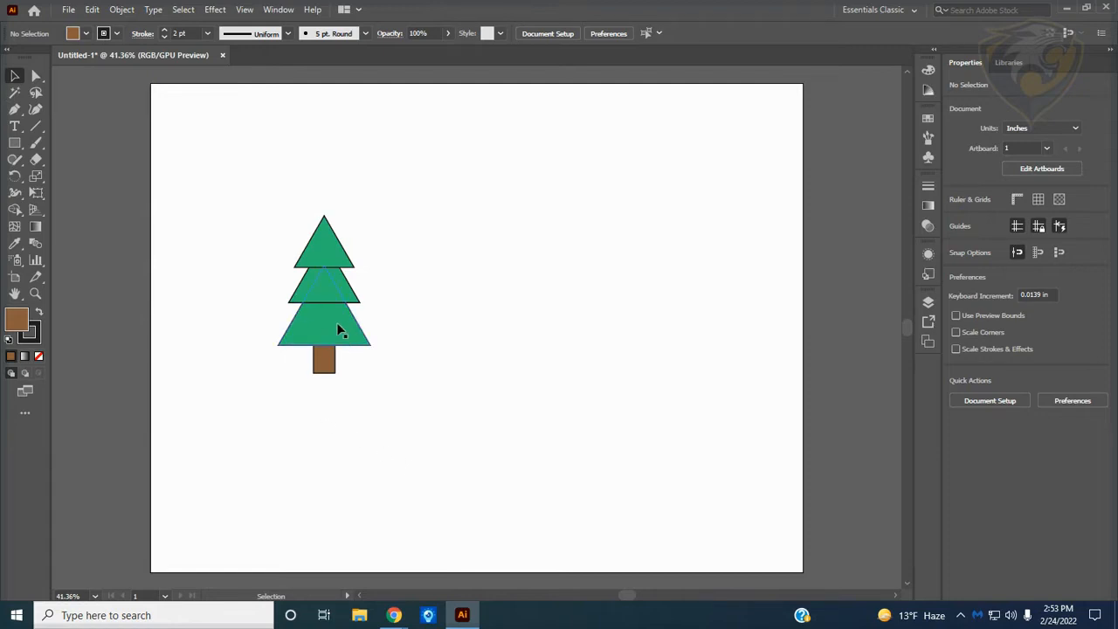
left_click_drag(337, 323, 530, 335)
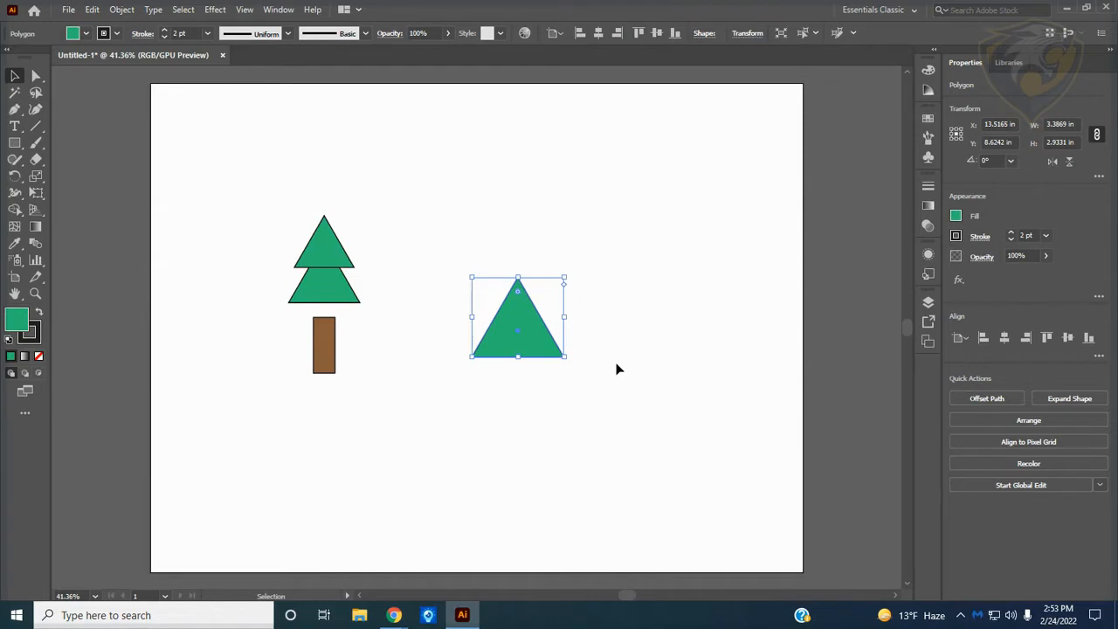
key("a")
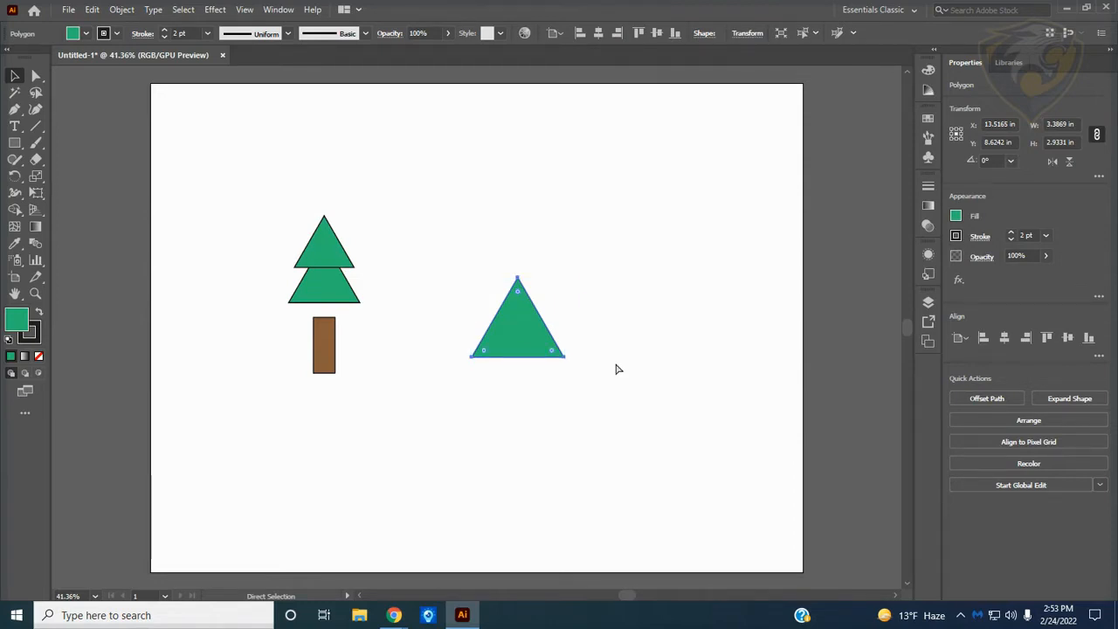
key("ctrl+z")
key("v")
left_click(519, 404)
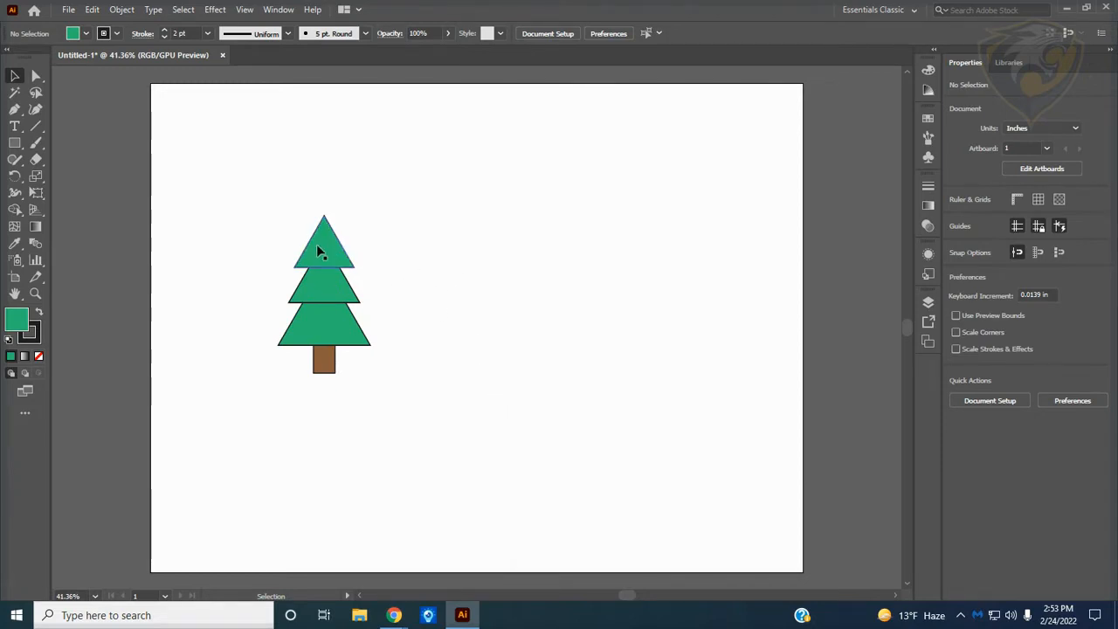
left_click_drag(321, 246, 461, 233)
key("ctrl+z")
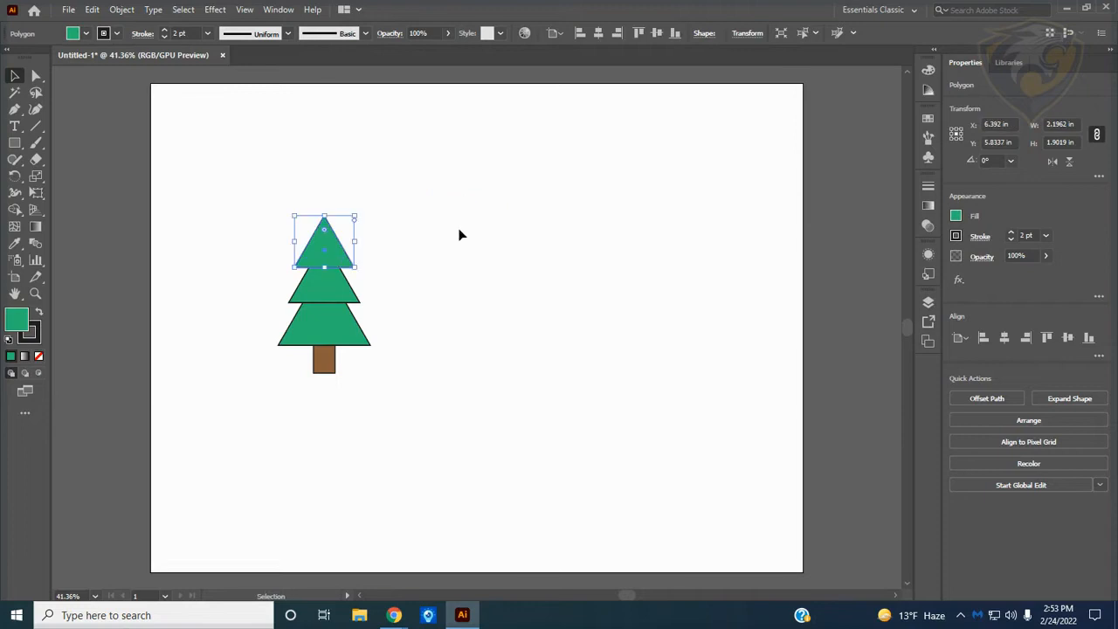
left_click(477, 309)
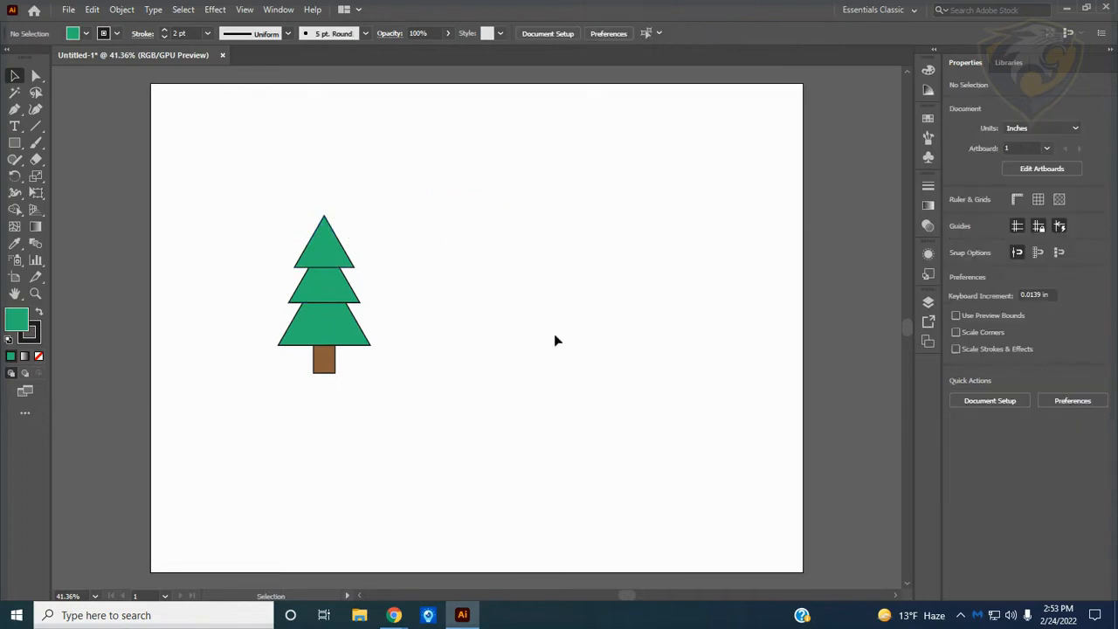
Group the three triangles and the trunk into one tree object and move the group slightly left
left_click_drag(250, 191, 412, 429)
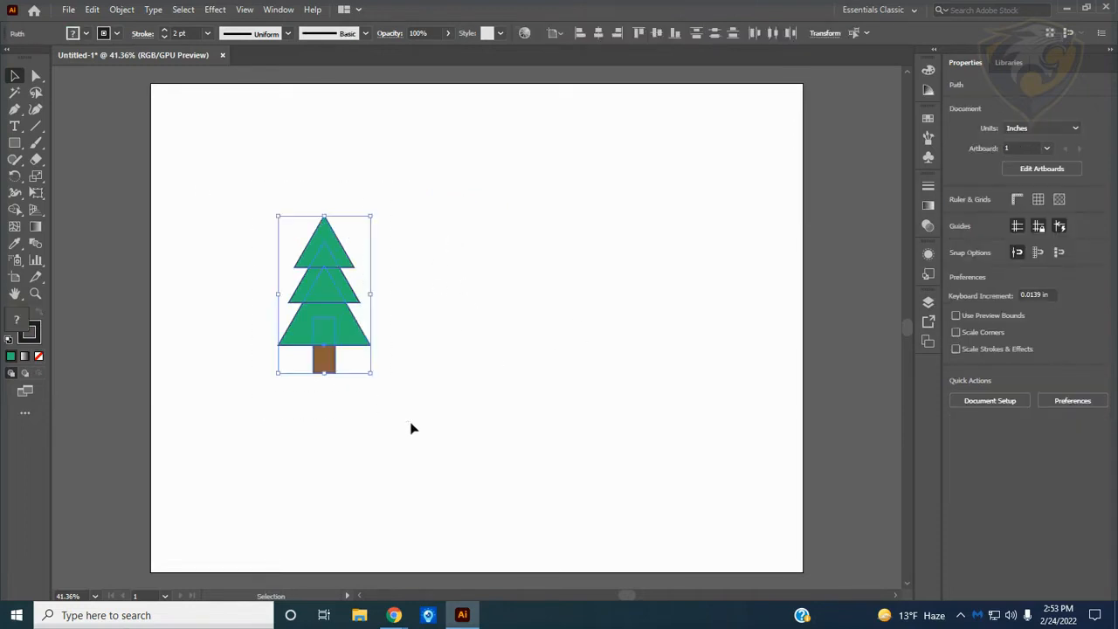
right_click(326, 290)
left_click(360, 376)
left_click(450, 312)
left_click_drag(305, 311, 378, 364)
left_click_drag(377, 364, 327, 347)
left_click(693, 480)
left_click(556, 373)
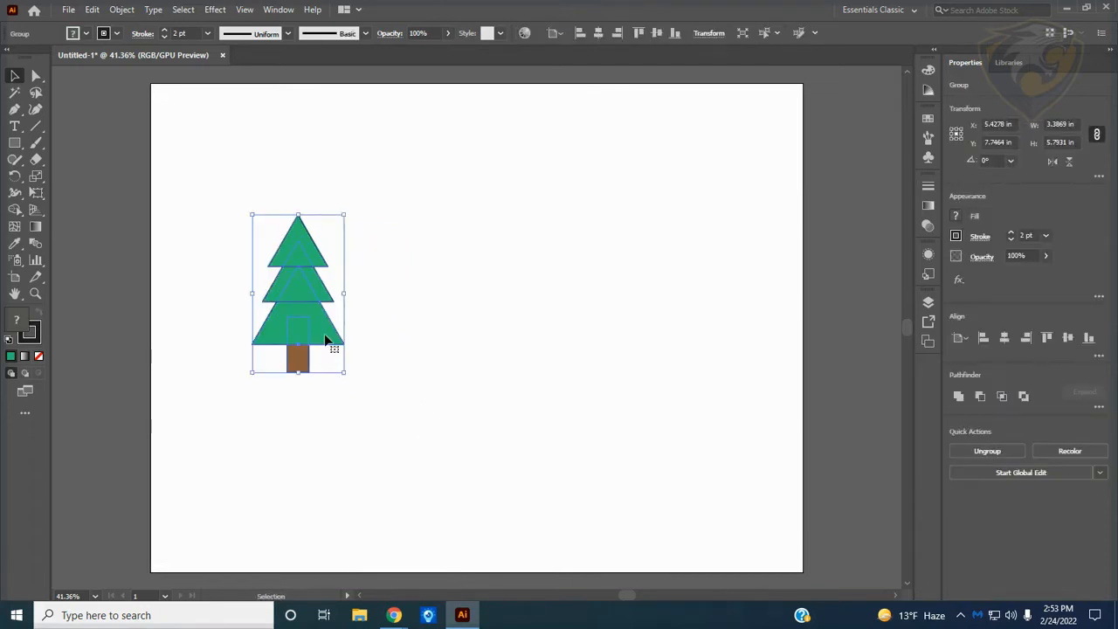
Duplicate the grouped tree five times and spread the copies across the lower part of the artboard
left_click_drag(326, 339, 454, 467)
left_click_drag(299, 355, 235, 434)
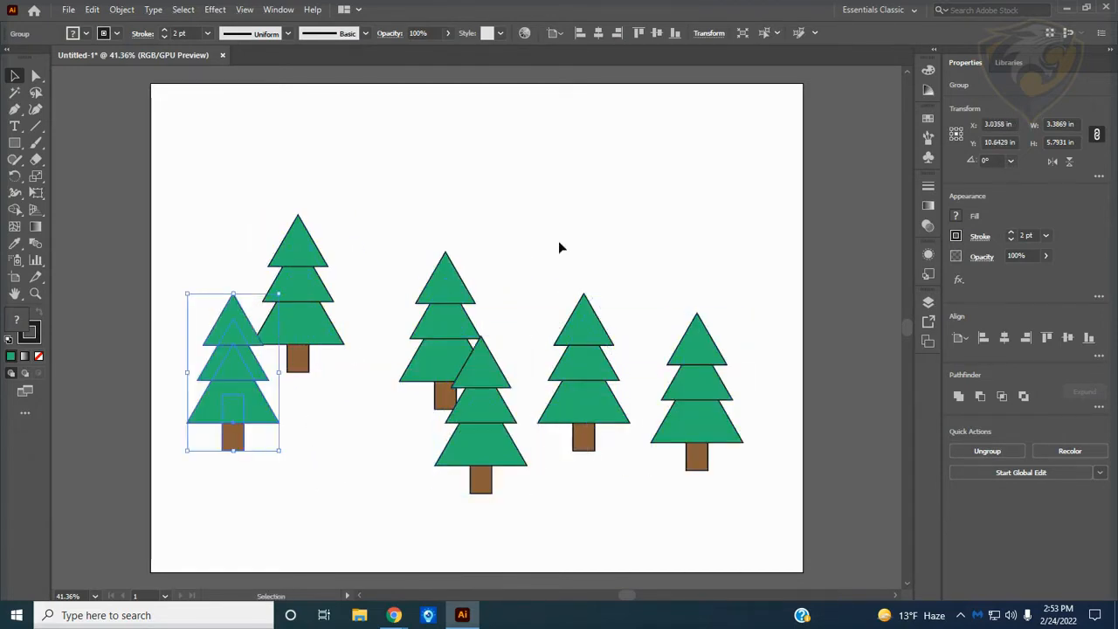
left_click(585, 246)
Narrow the leftmost tree to about 1.96 in, shorten the original tree, and place them side by side at the lower left
left_click_drag(278, 449, 242, 446)
left_click_drag(212, 400, 260, 470)
left_click(319, 341)
left_click_drag(346, 375, 350, 324)
left_click_drag(324, 284, 361, 462)
Reshape the upper middle tree into a tall, narrow one about 1.8 in wide and 6.9 in high
left_click_drag(449, 359, 370, 306)
left_click_drag(319, 199, 363, 191)
left_click_drag(400, 281, 378, 276)
left_click_drag(376, 192, 376, 162)
left_click_drag(380, 217, 416, 279)
Vary the remaining trees: shrink the lower middle one, widen its right neighbour to about 3.7 in, and enlarge the rightmost one
left_click(474, 392)
left_click_drag(530, 334, 492, 414)
left_click_drag(590, 367, 618, 398)
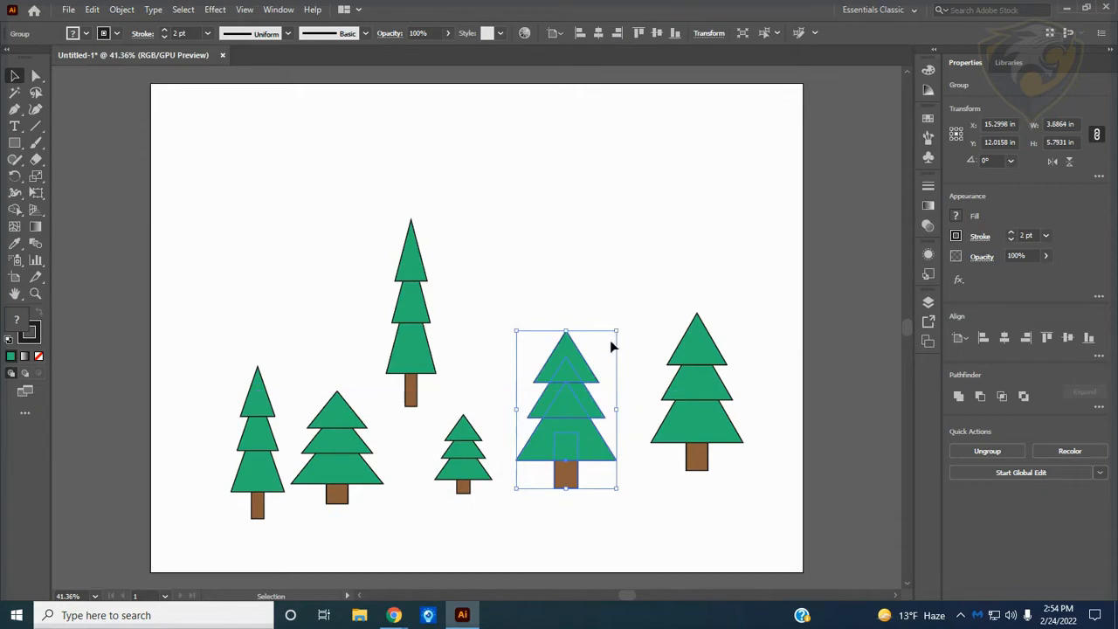
left_click(633, 341)
left_click(724, 375)
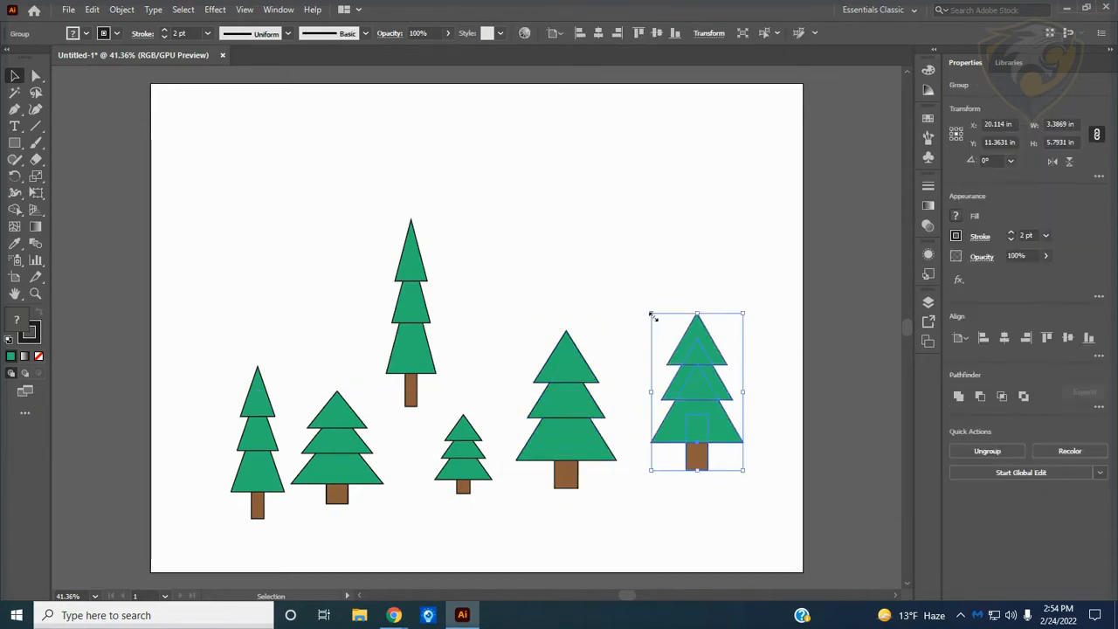
left_click_drag(650, 314, 624, 292)
Arrange the six trees in a loose row along the artboard's lower half, with the smallest one second from the left
left_click_drag(677, 376, 694, 444)
left_click_drag(569, 438, 594, 442)
left_click_drag(475, 461, 432, 497)
left_click_drag(416, 362, 499, 483)
left_click_drag(341, 472, 338, 432)
left_click_drag(398, 496, 299, 507)
left_click_drag(257, 467, 211, 449)
left_click_drag(326, 504, 276, 480)
left_click_drag(338, 433, 366, 456)
left_click_drag(276, 489, 281, 411)
mouse_move(214, 437)
left_mouse_down()
mouse_move(271, 450)
mouse_move(225, 454)
left_mouse_up()
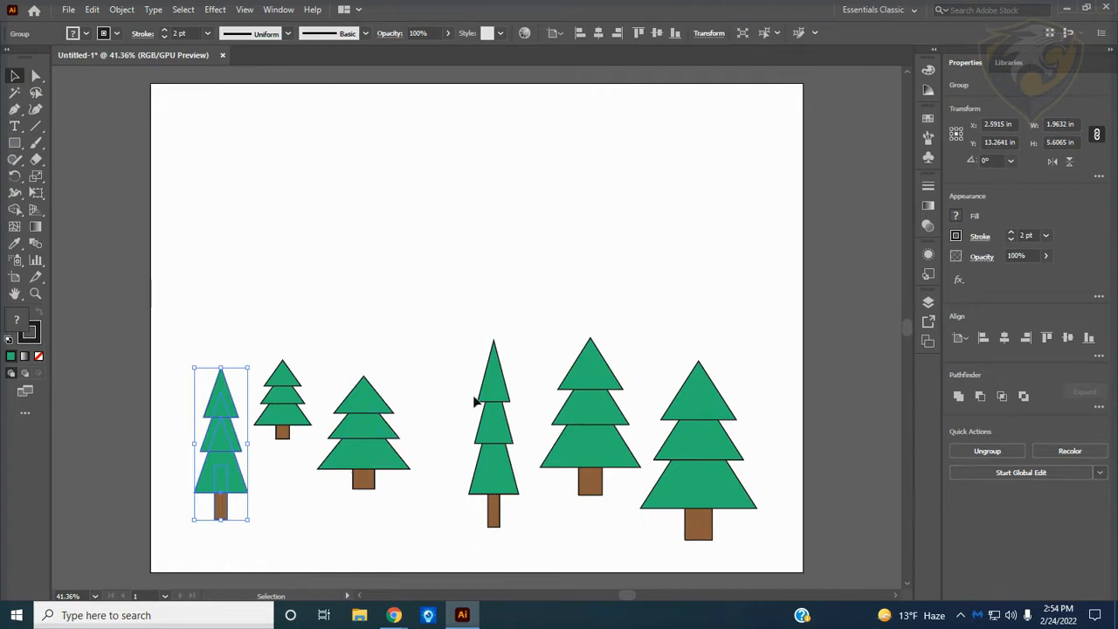
Ungroup the tall narrow tree into separately selectable triangles and trunk
left_click_drag(434, 306, 522, 549)
right_click(503, 461)
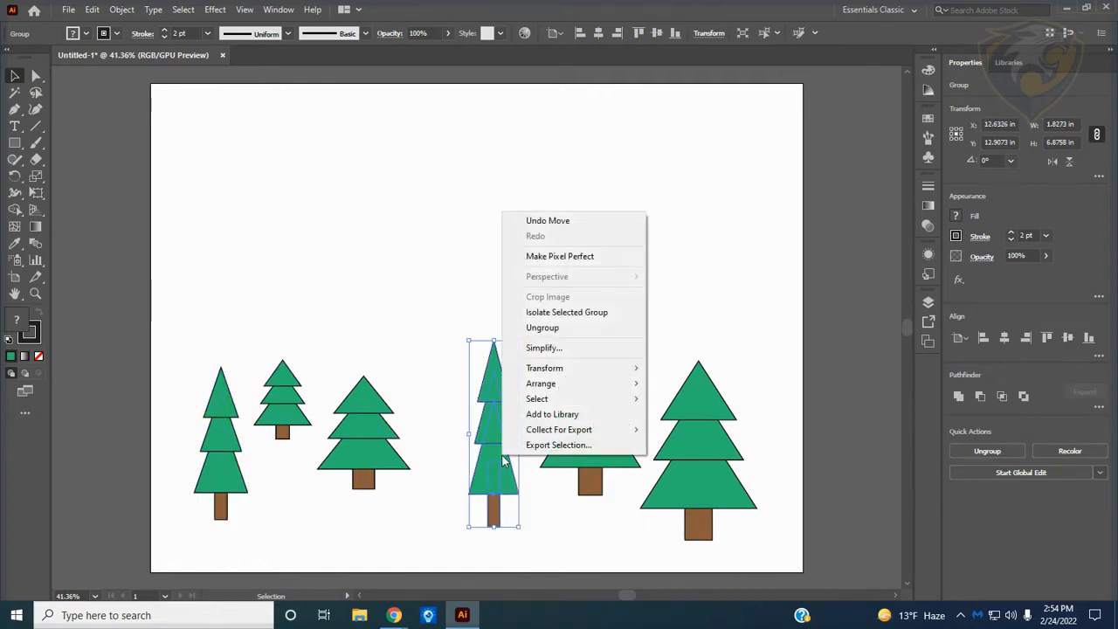
left_click(537, 329)
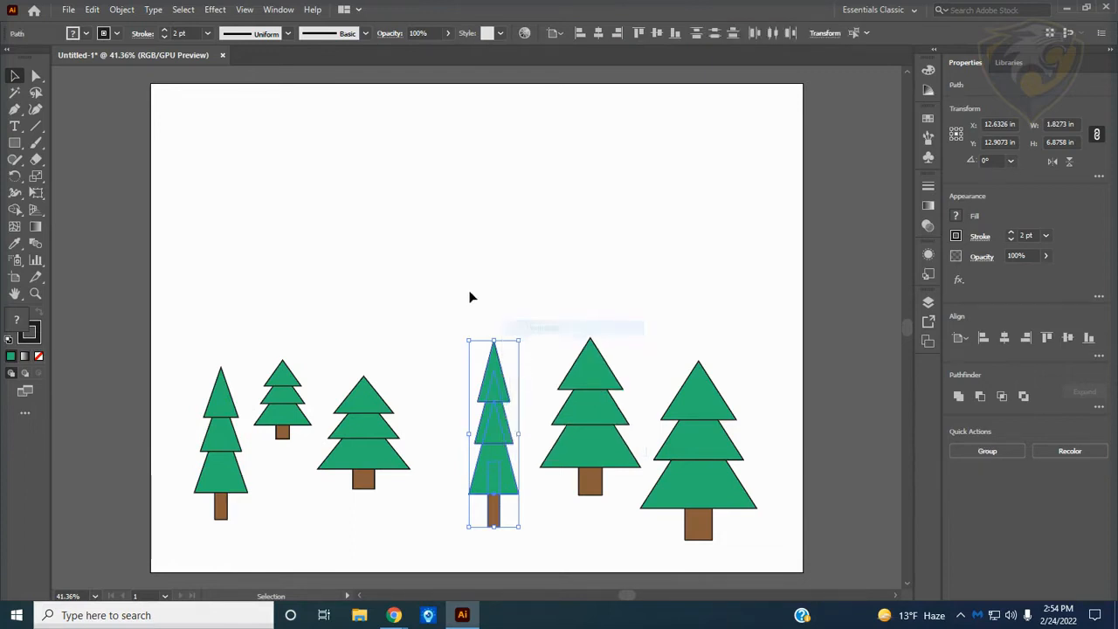
left_click(472, 297)
left_click(487, 376)
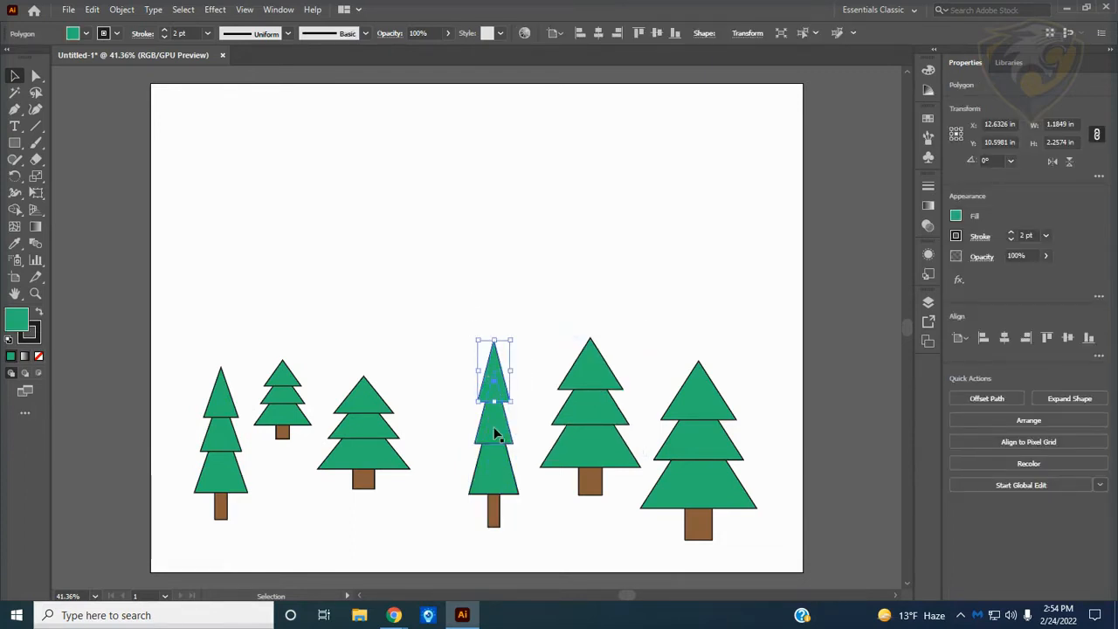
left_click(486, 229)
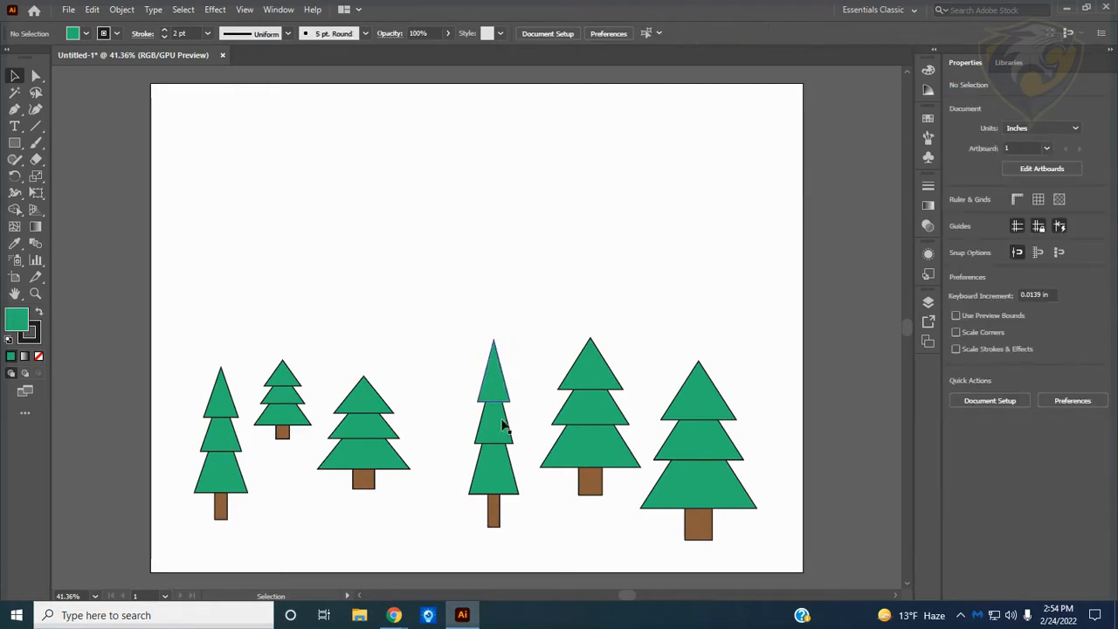
Fill all three triangles of the tall narrow tree with a darker green swatch
left_click(492, 397)
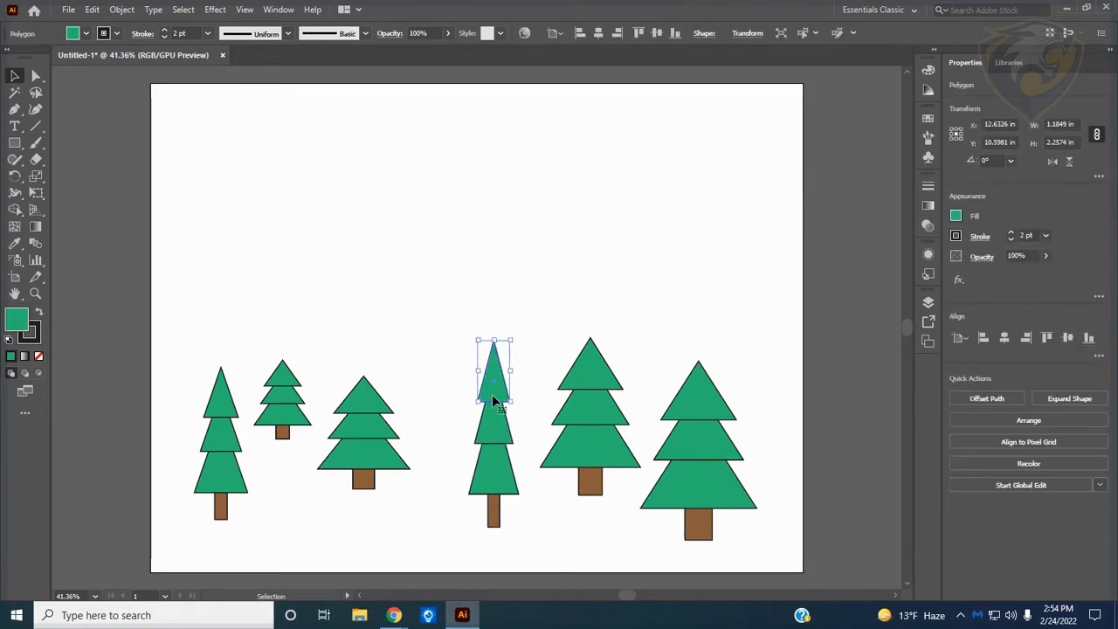
left_click(487, 424, "shift")
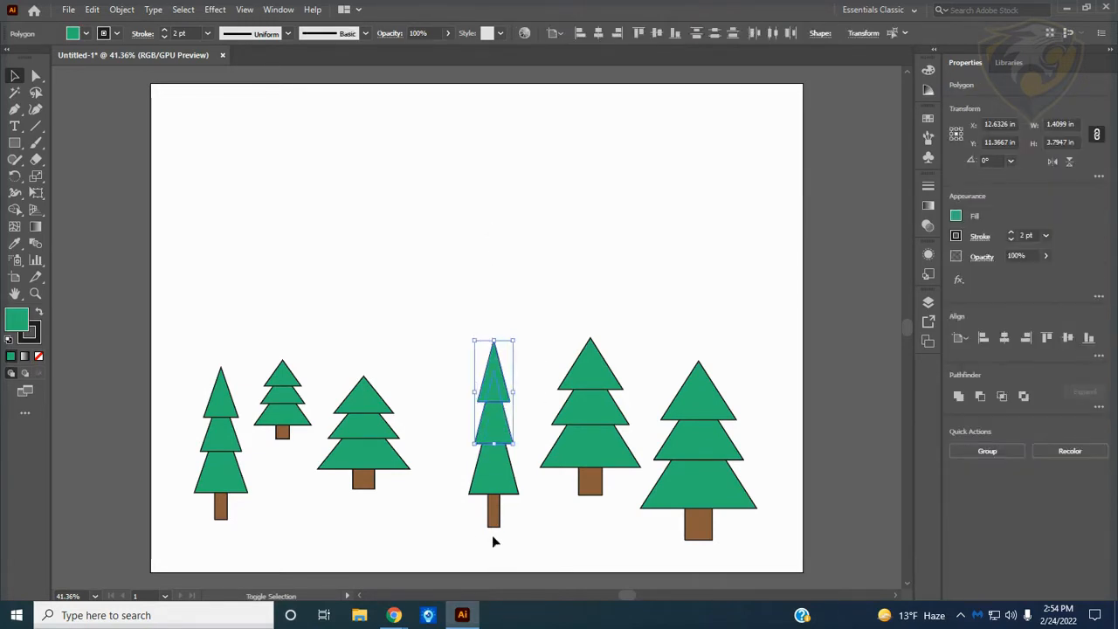
left_click(487, 473, "shift")
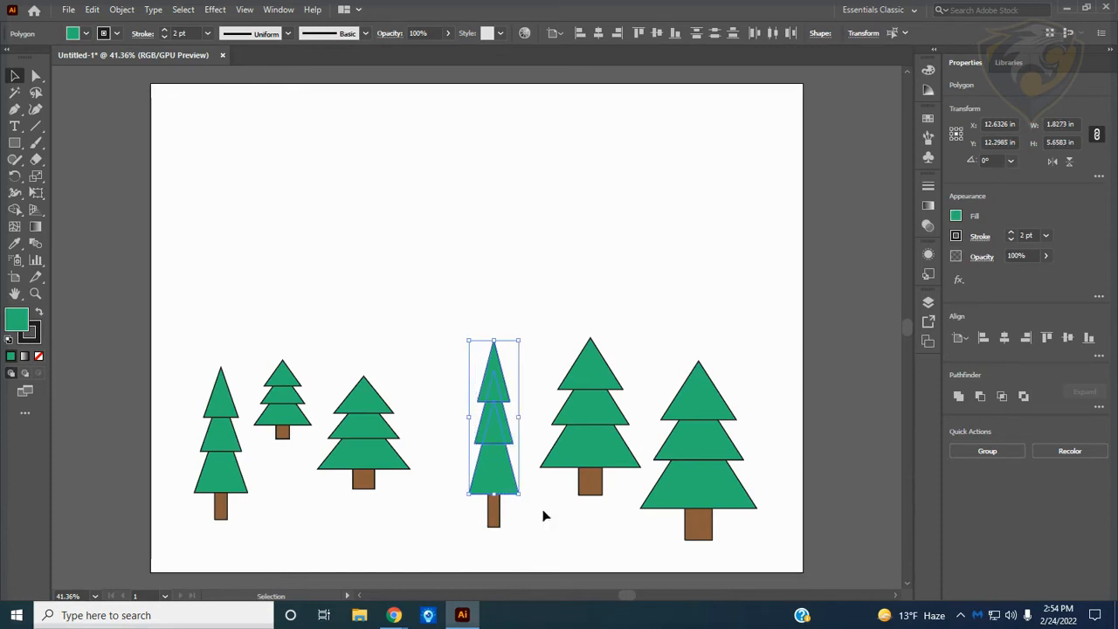
left_click(87, 33)
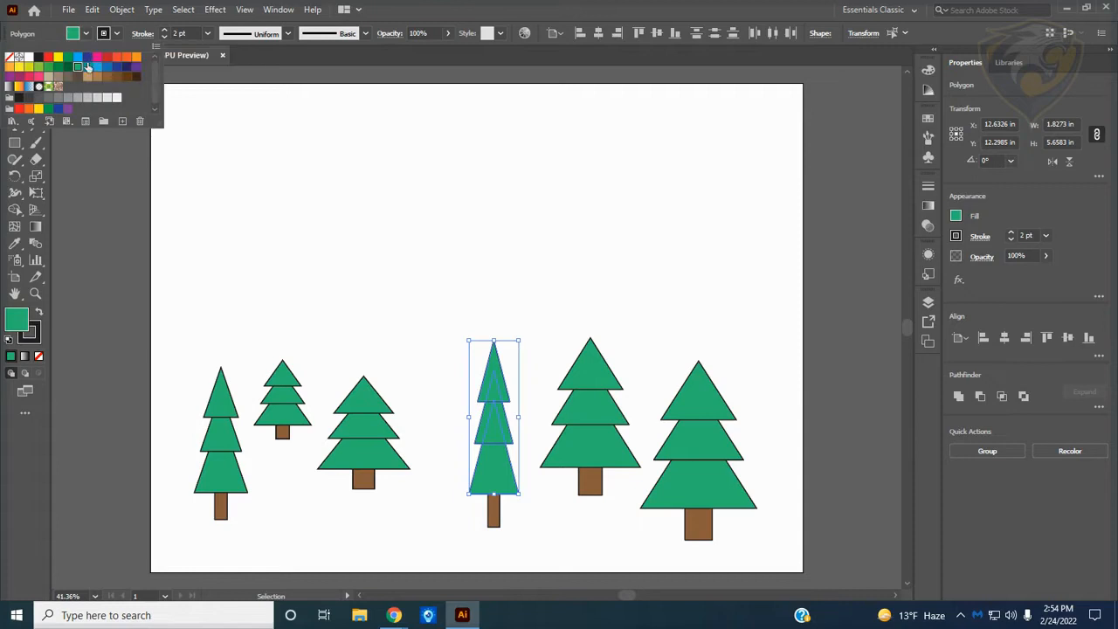
left_click(68, 67)
left_click(364, 171)
left_click(362, 169)
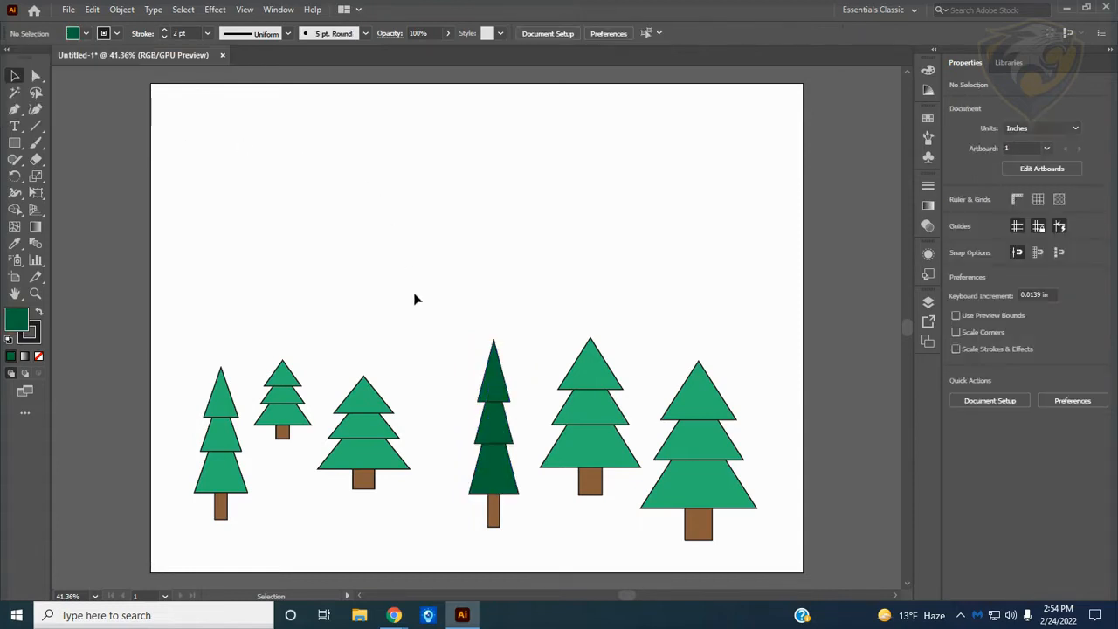
Regroup the dark green triangles with their trunk as one tree
left_click_drag(444, 313, 524, 533)
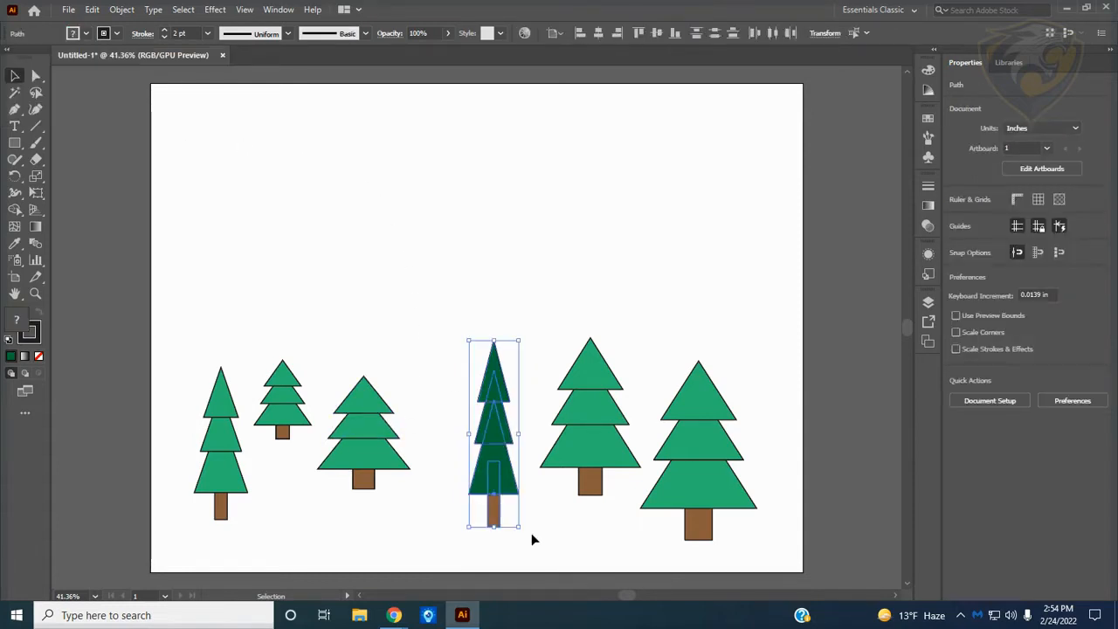
right_click(496, 481)
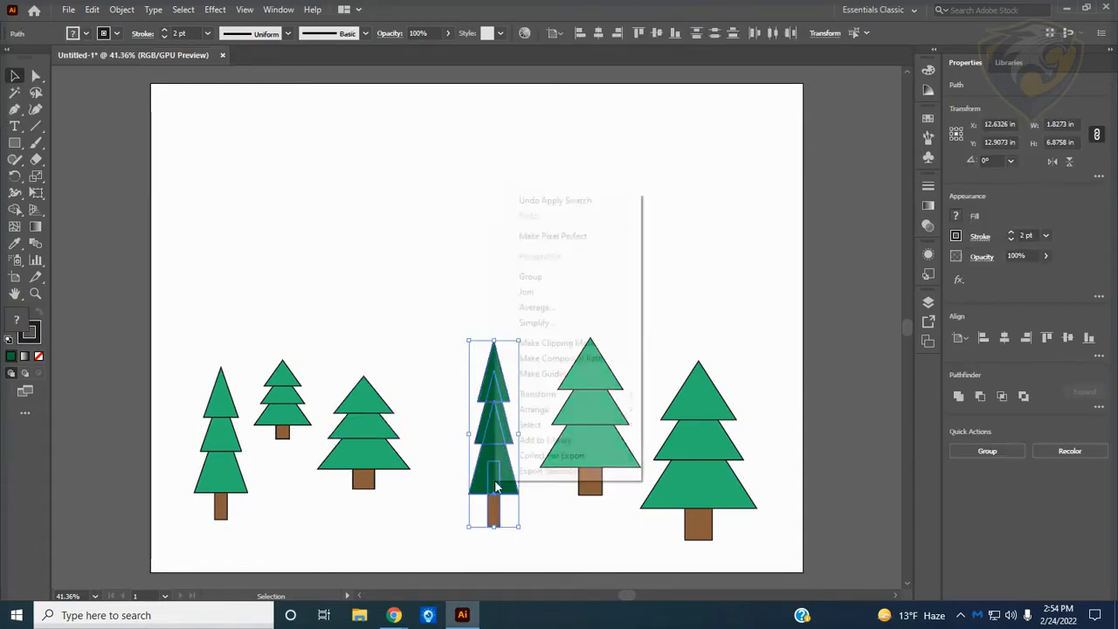
left_click(531, 276)
left_click(480, 274)
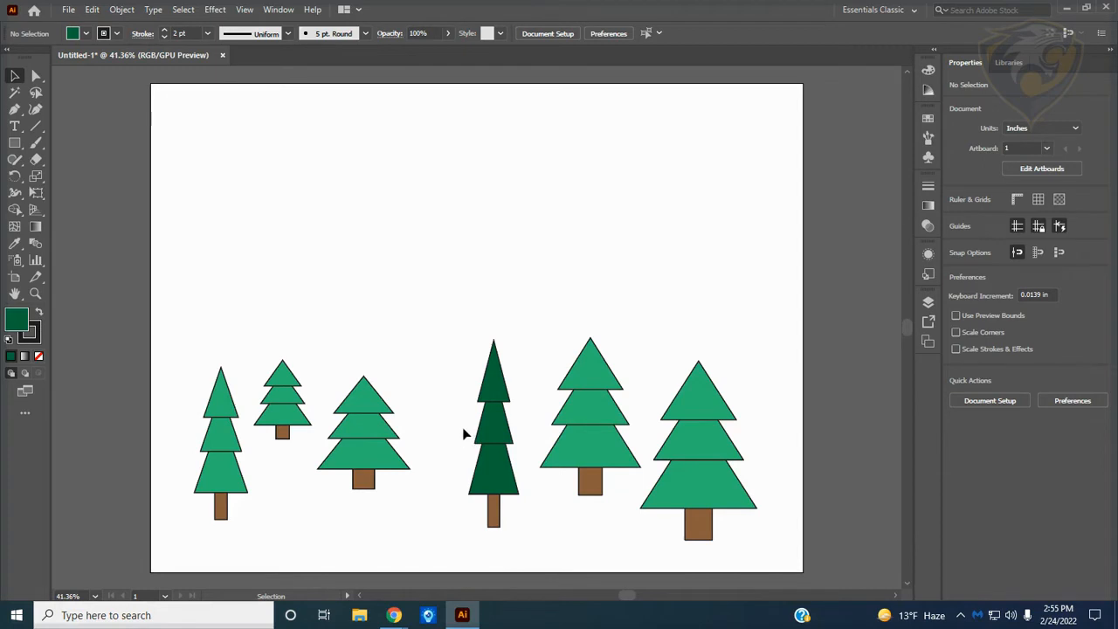
Rearrange the trees along the artboard's lower half, placing the two tall dark trees left of center and the short wide tree in the middle
left_click_drag(437, 454, 398, 432)
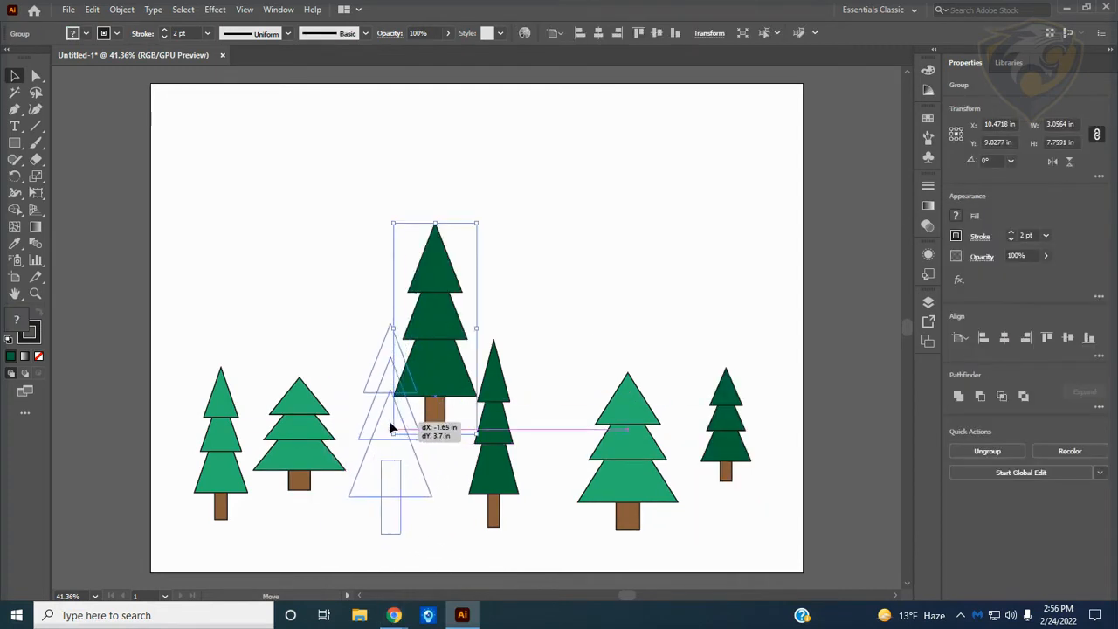
left_click(542, 241)
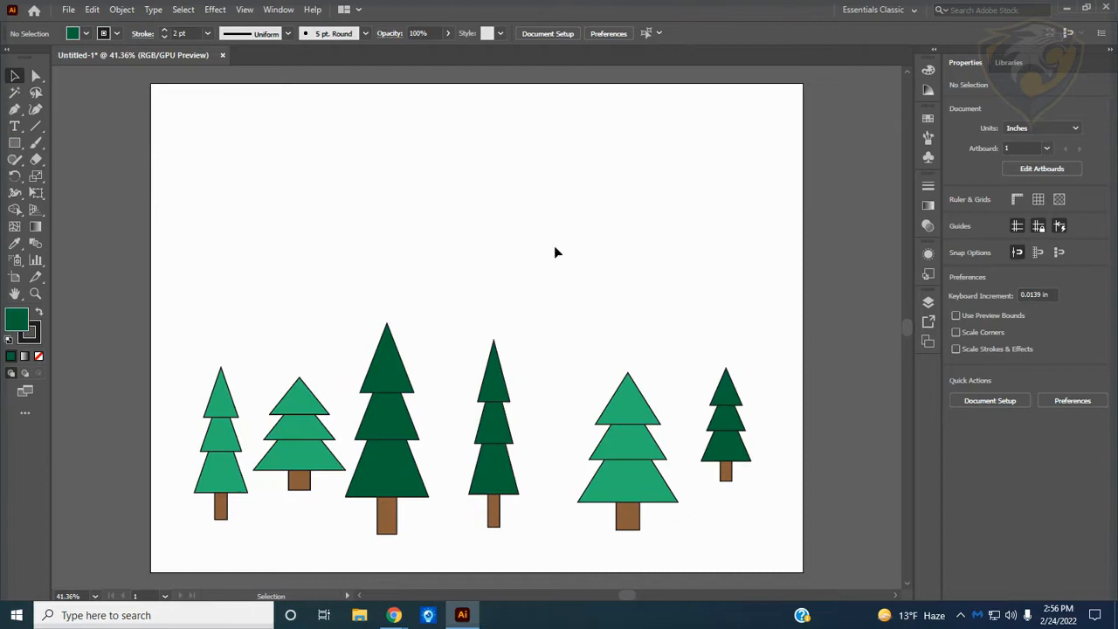
left_click_drag(496, 429, 278, 395)
mouse_move(317, 435)
left_mouse_down()
mouse_move(495, 438)
mouse_move(313, 444)
left_mouse_up()
left_click_drag(389, 450, 374, 450)
left_click_drag(467, 463, 484, 474)
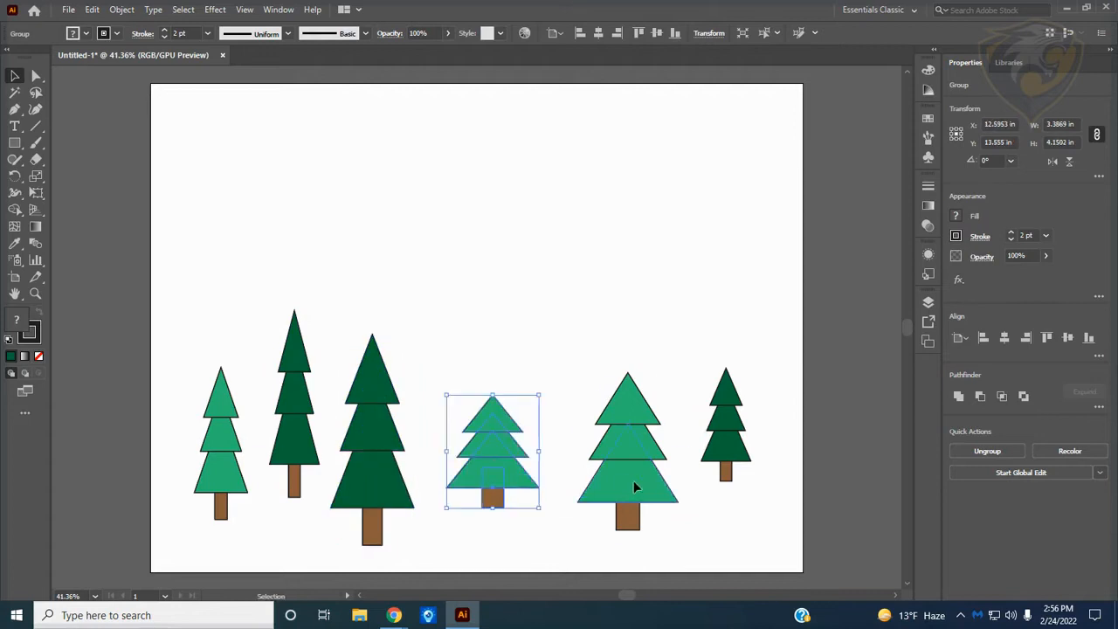
left_click_drag(634, 487, 616, 492)
left_click_drag(727, 438, 721, 461)
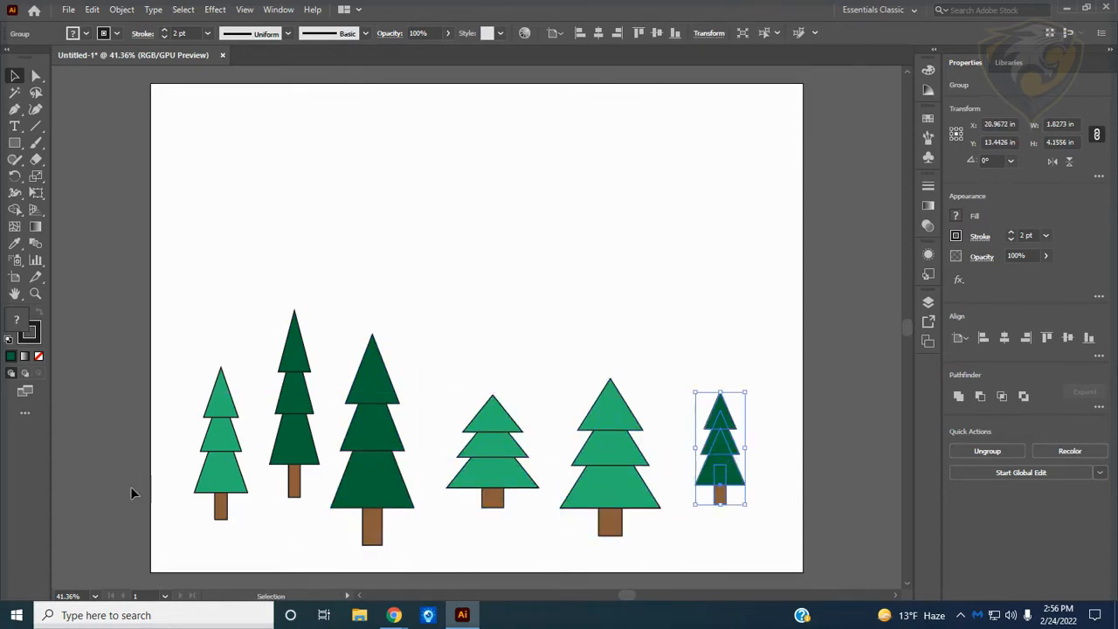
Draw a dark green ellipse about 16.5 in wide and 4.2 in high below the artboard
scroll(262, 445, "down", 1)
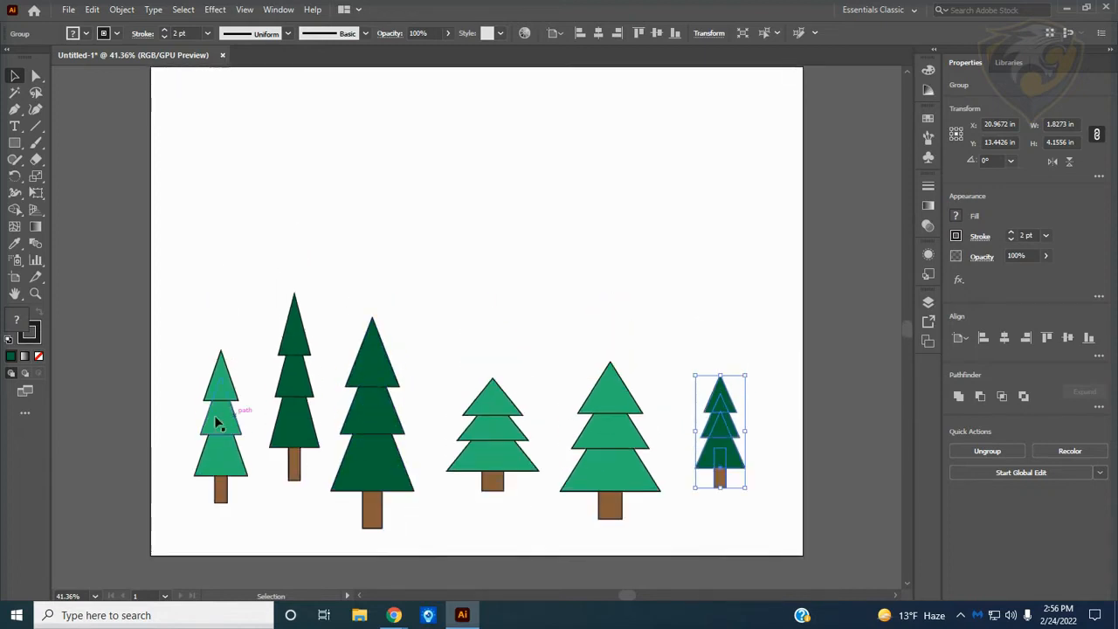
scroll(509, 430, "down", 3)
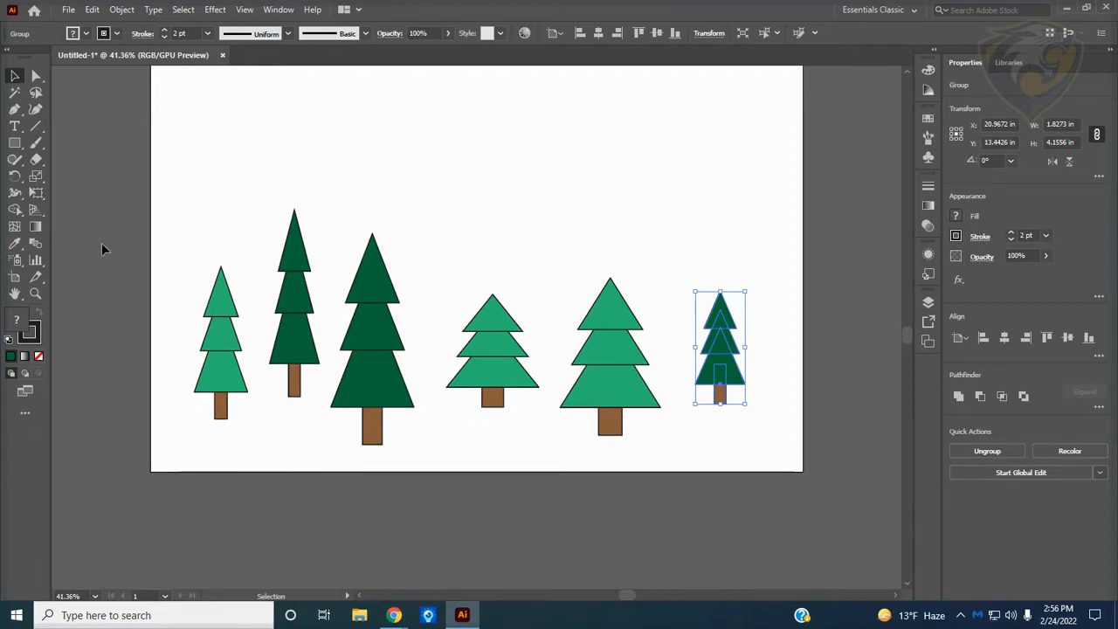
left_click(15, 144)
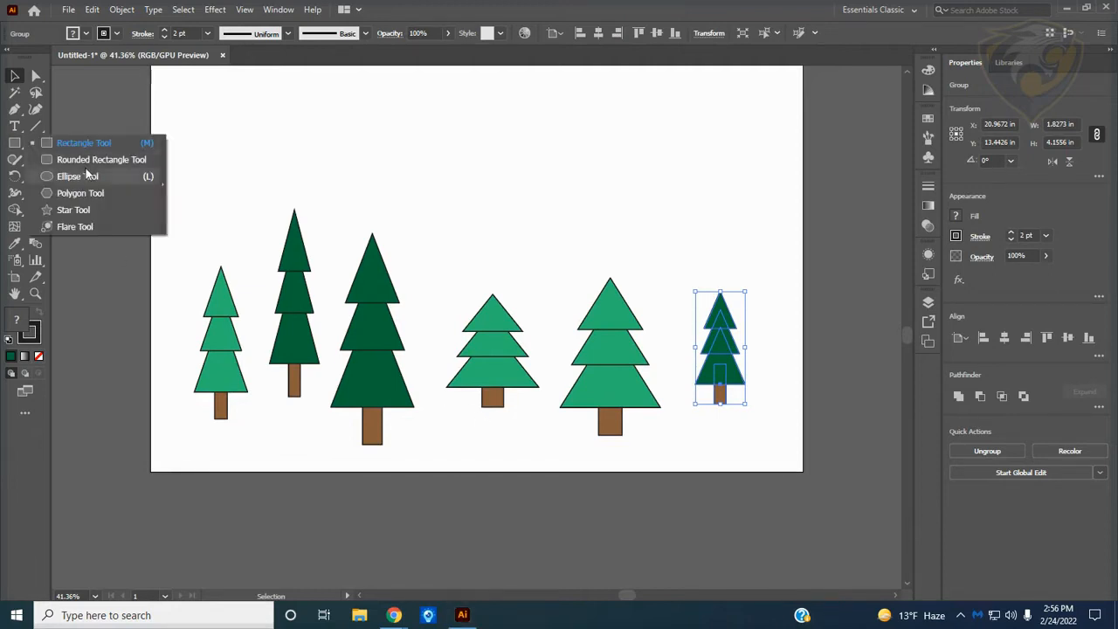
left_click(77, 177)
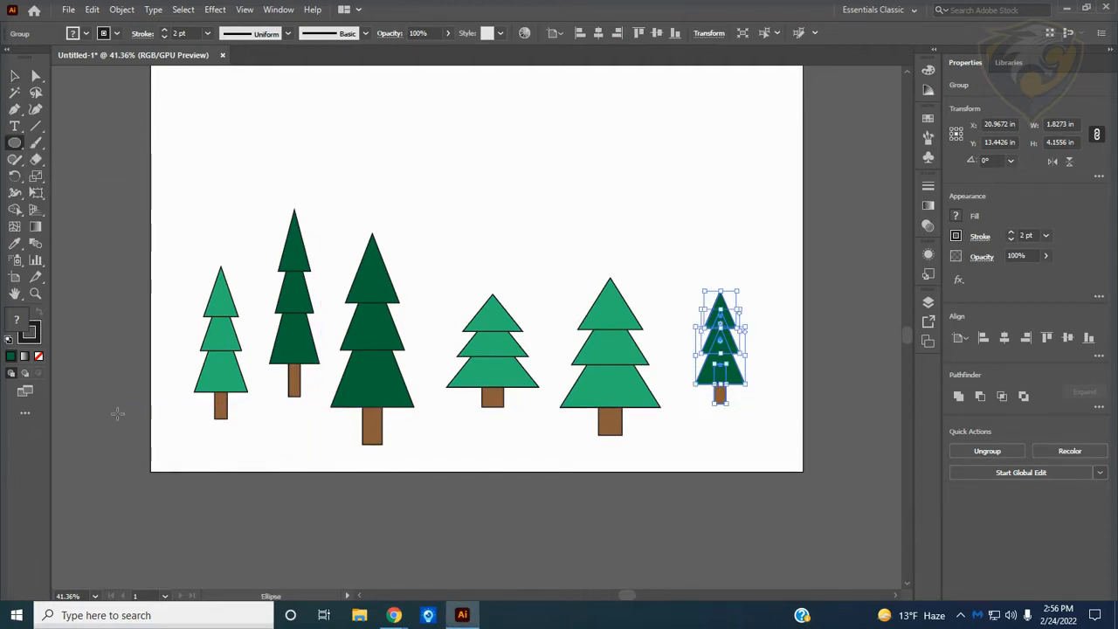
left_click(15, 78)
left_click(140, 192)
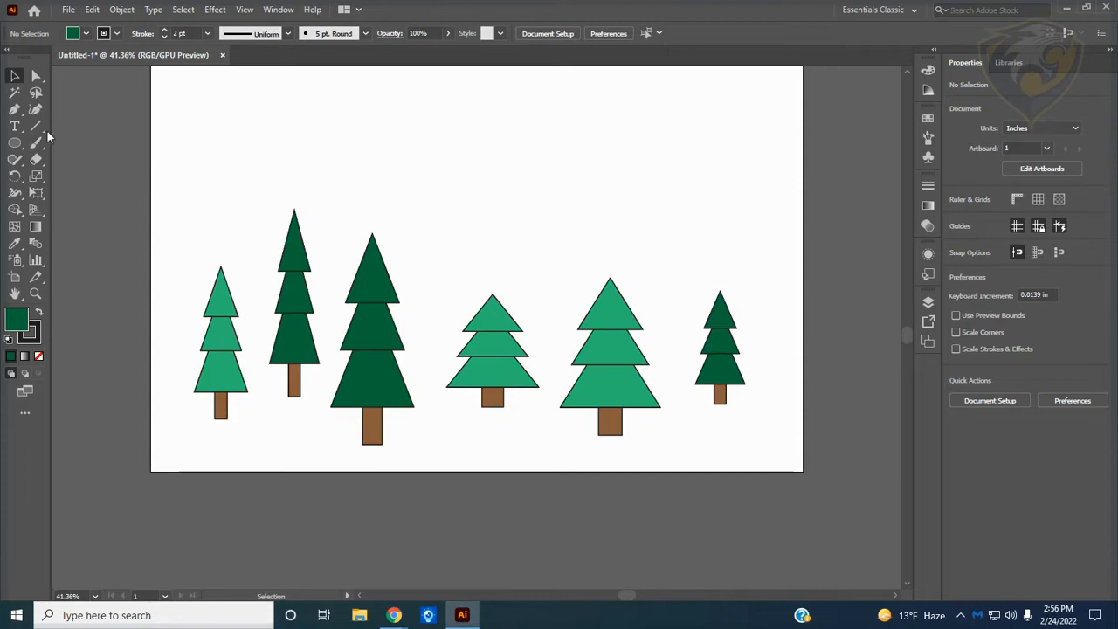
left_click(15, 143)
left_click_drag(121, 485, 569, 574)
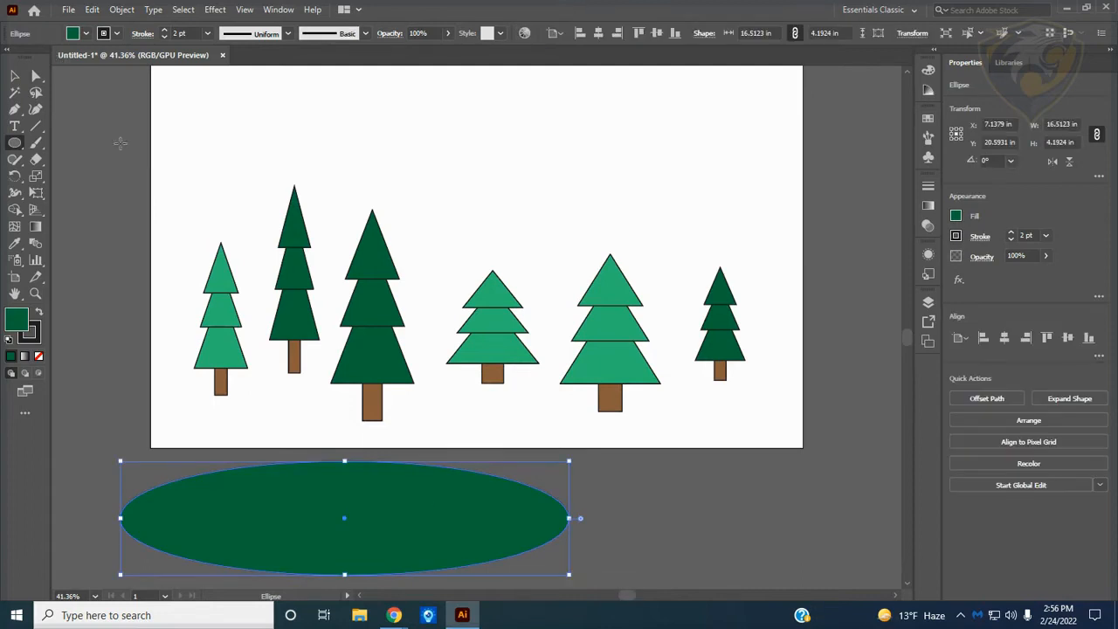
Duplicate the ellipse onto the artboard's lower right and move the original over its lower left as overlapping hills
left_click(15, 78)
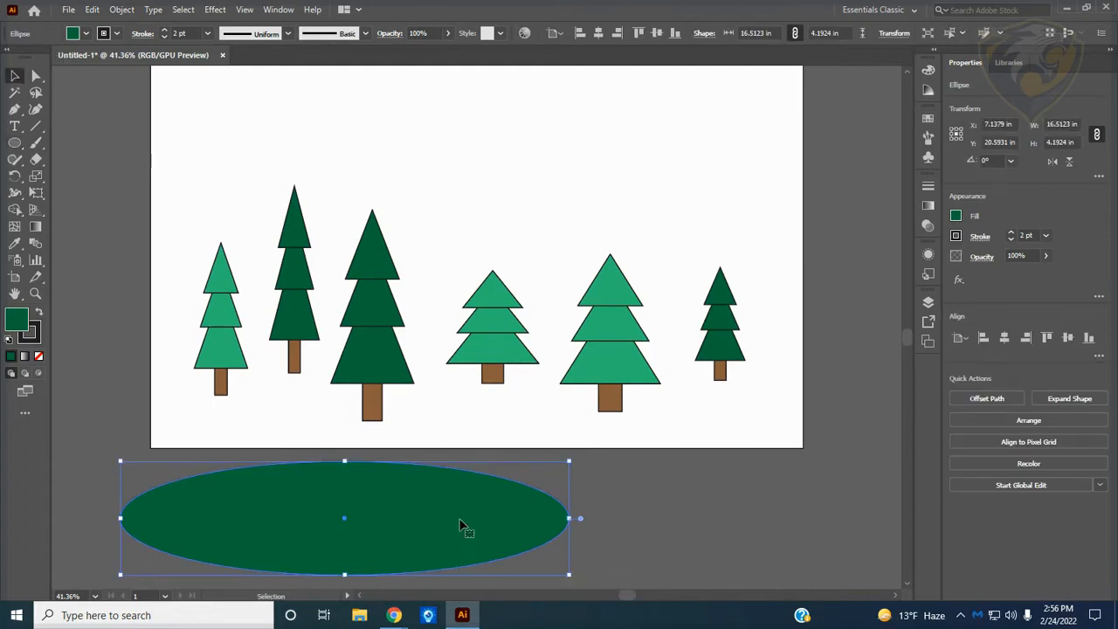
left_click_drag(463, 525, 719, 433)
left_click_drag(398, 521, 334, 421)
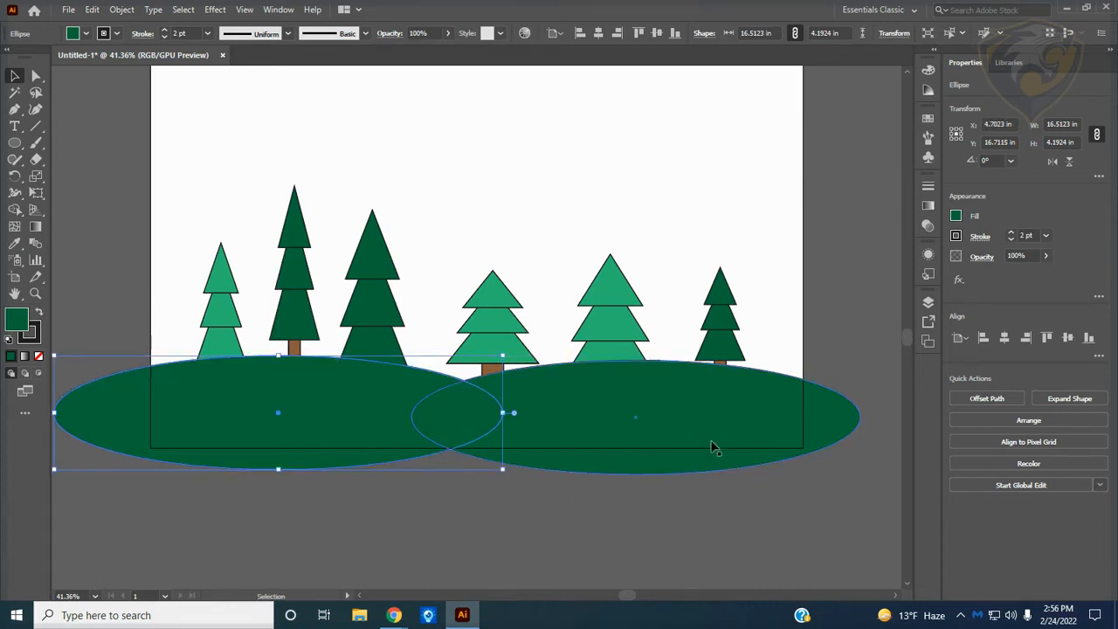
Widen the left ellipse to about 19 in, flatten the right one to about 3.3 in high, and reposition both as overlapping hills
left_click_drag(504, 414, 574, 429)
left_click(646, 422)
left_click_drag(639, 362, 712, 411)
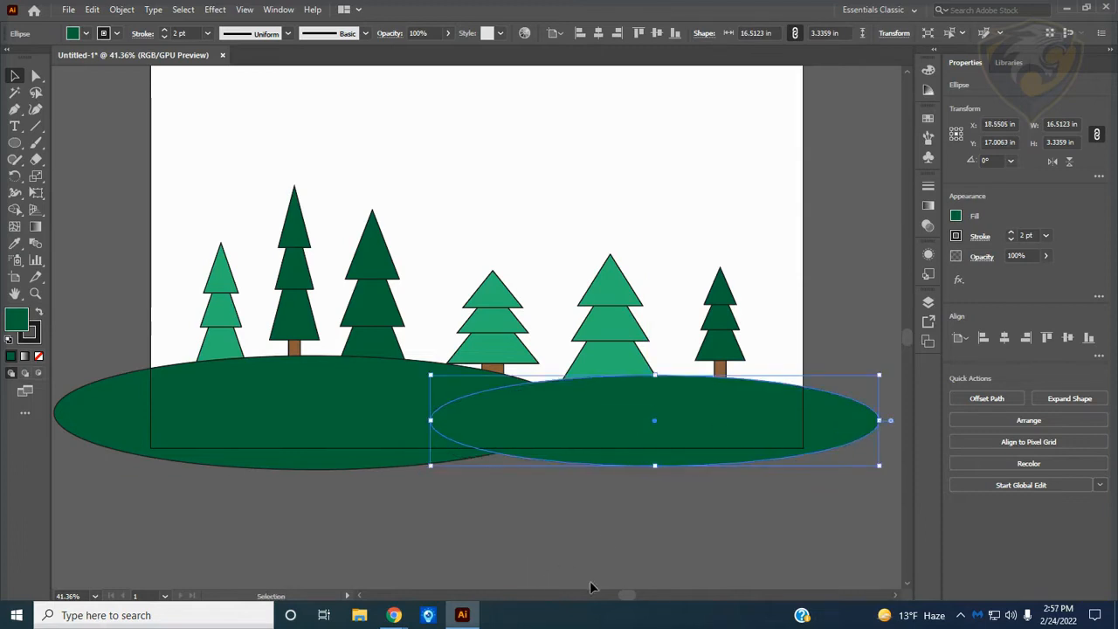
left_click_drag(325, 389, 325, 385)
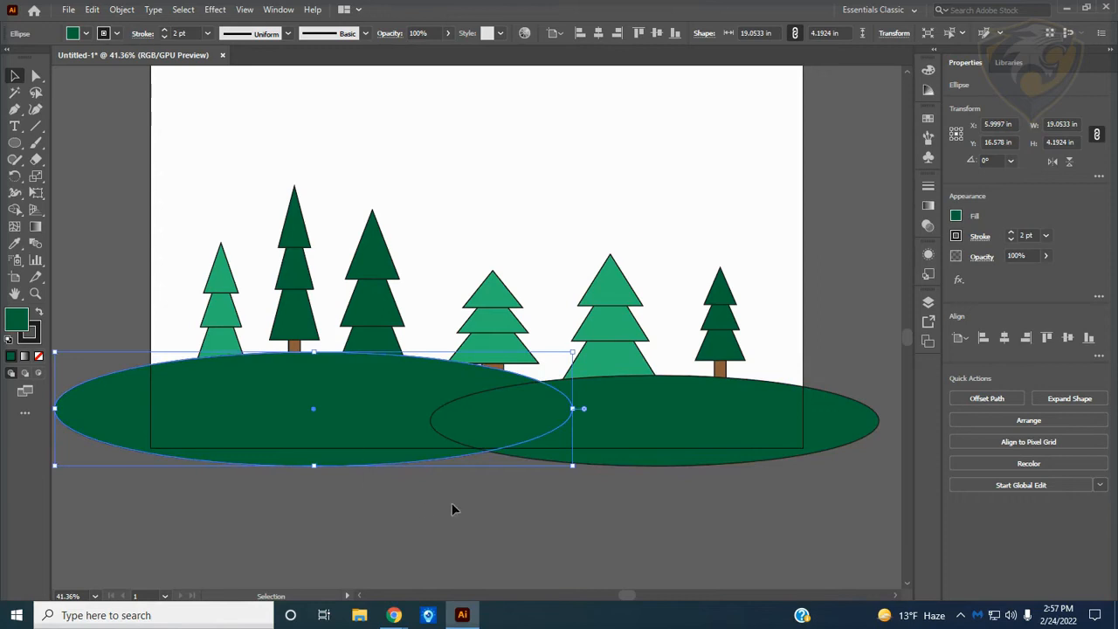
Fill the left hill ellipse with a brighter medium green
left_click(485, 547)
left_click(271, 407)
left_click(85, 34)
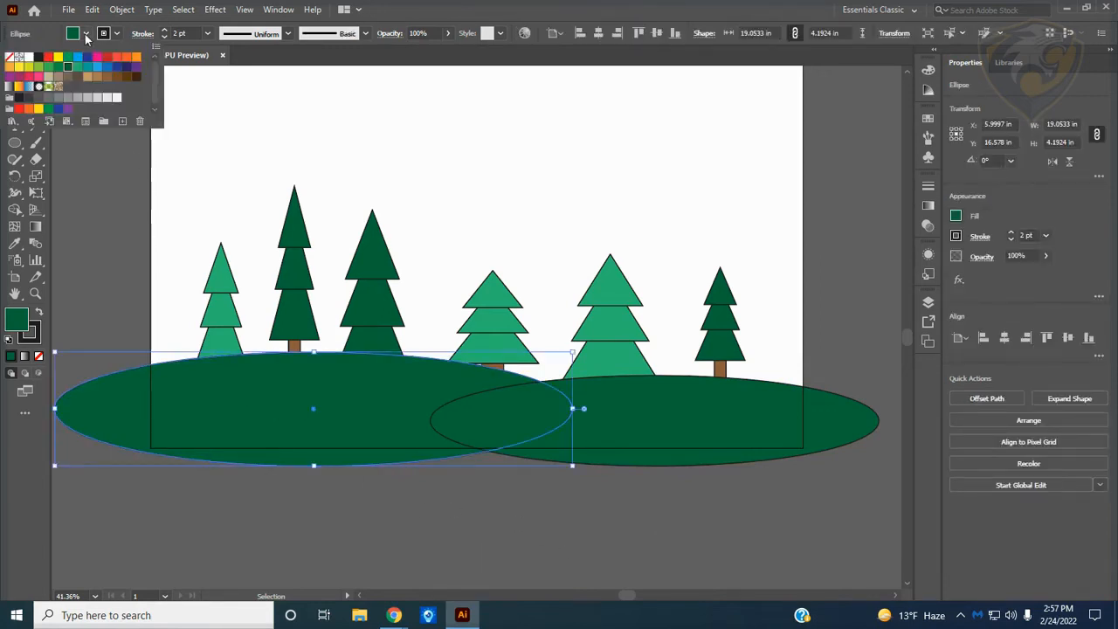
left_click(49, 69)
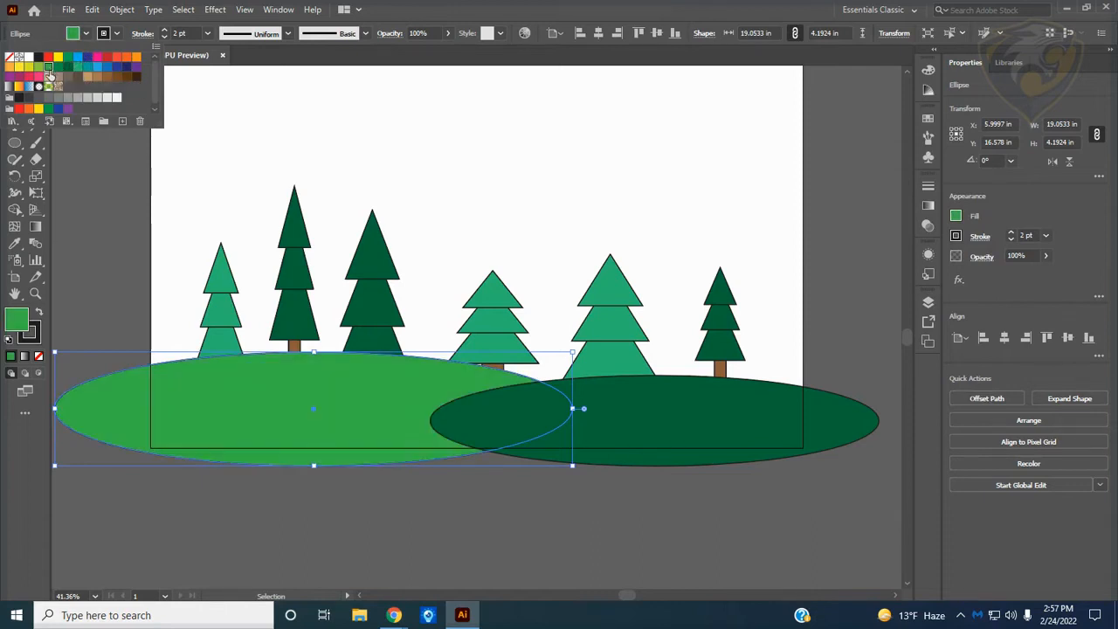
double_click(634, 424)
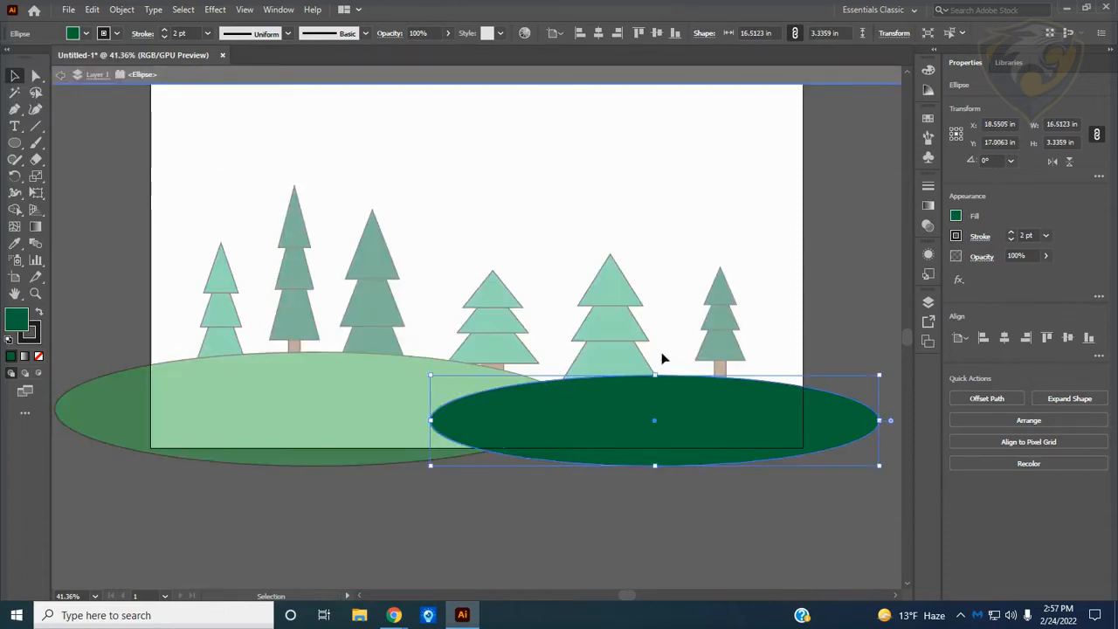
double_click(718, 538)
double_click(653, 402)
left_click(450, 171)
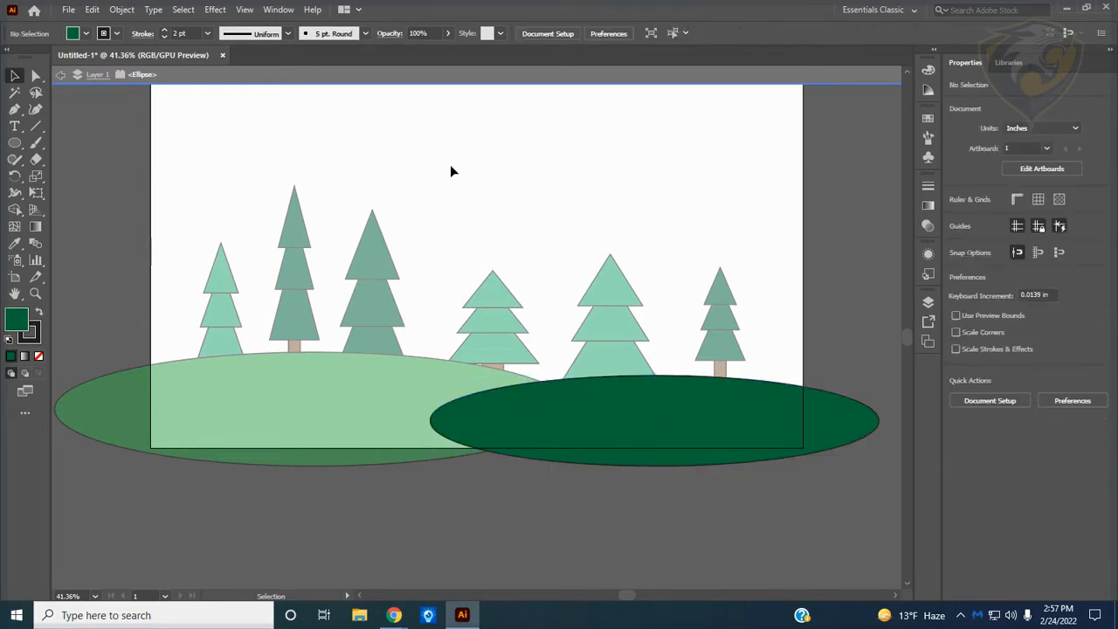
double_click(450, 171)
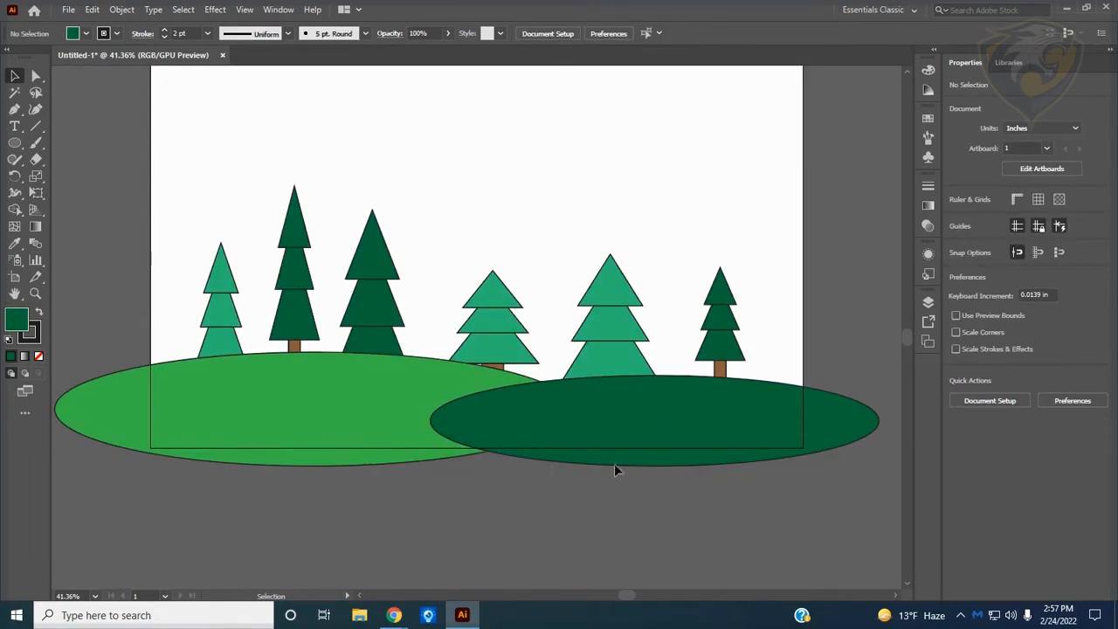
Fill the right hill ellipse with the same brighter green as the left hill
left_click(630, 436)
left_click(86, 35)
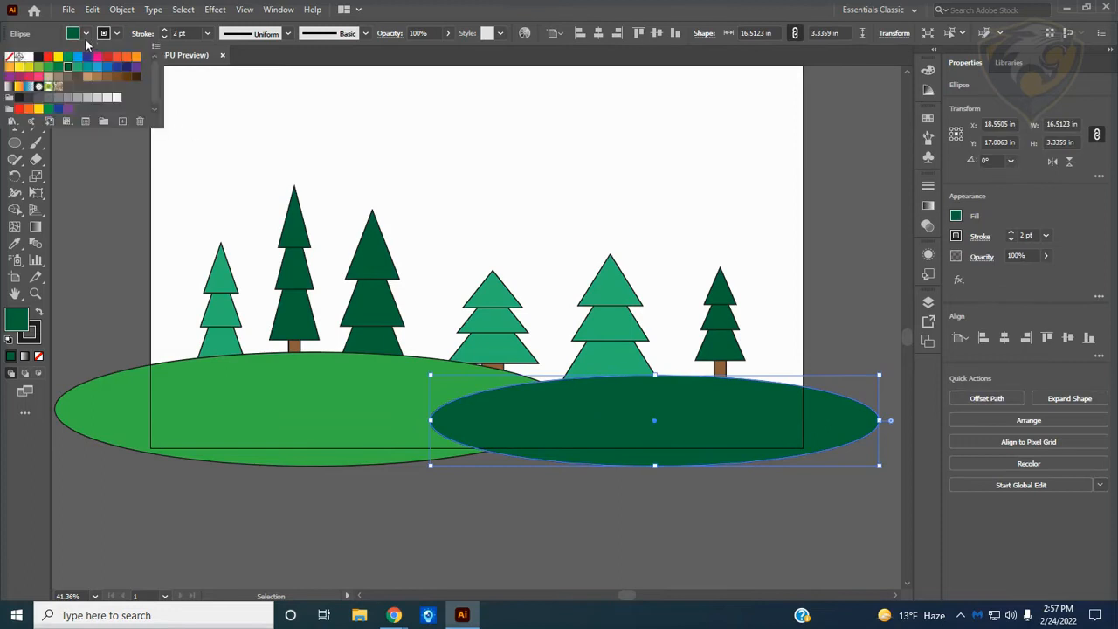
left_click(48, 72)
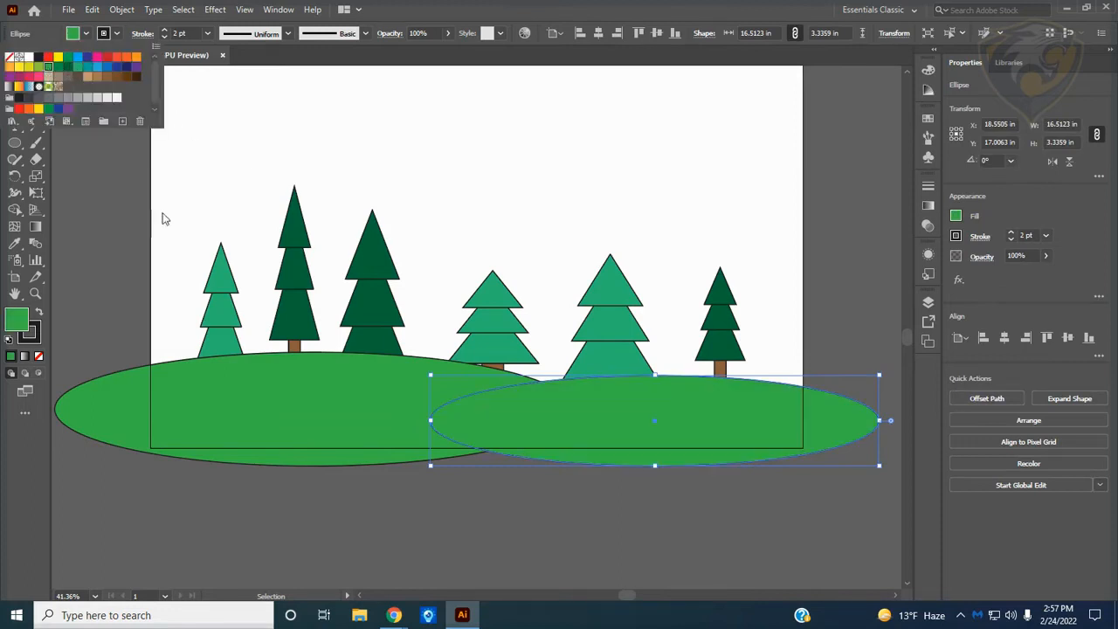
left_click(619, 524)
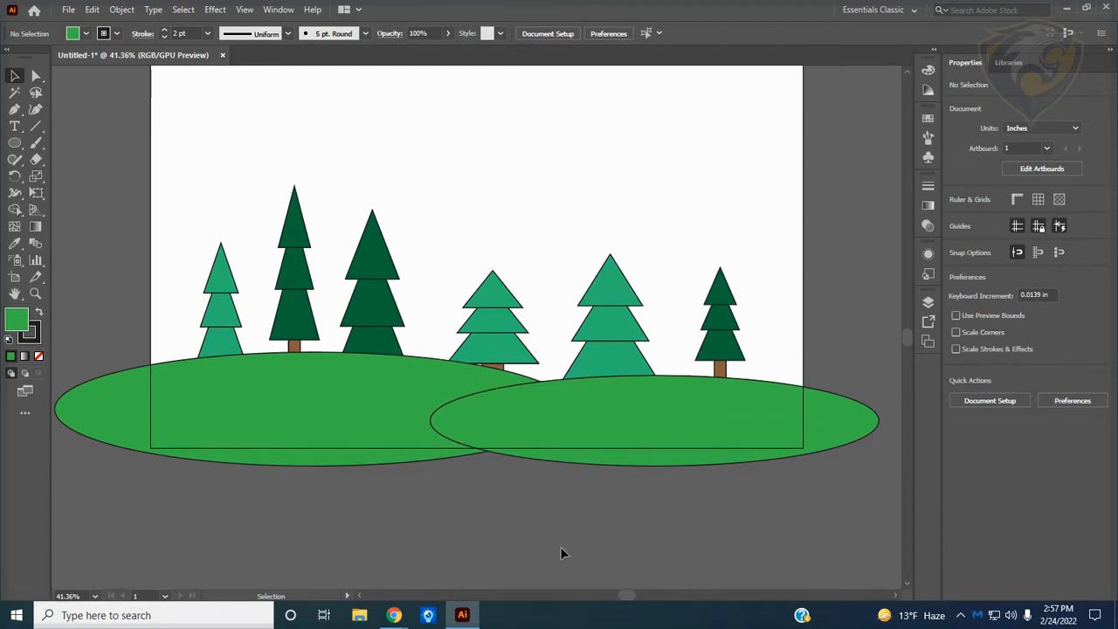
Send both hill ellipses to the back so that they lie behind all the trees
left_click(589, 437)
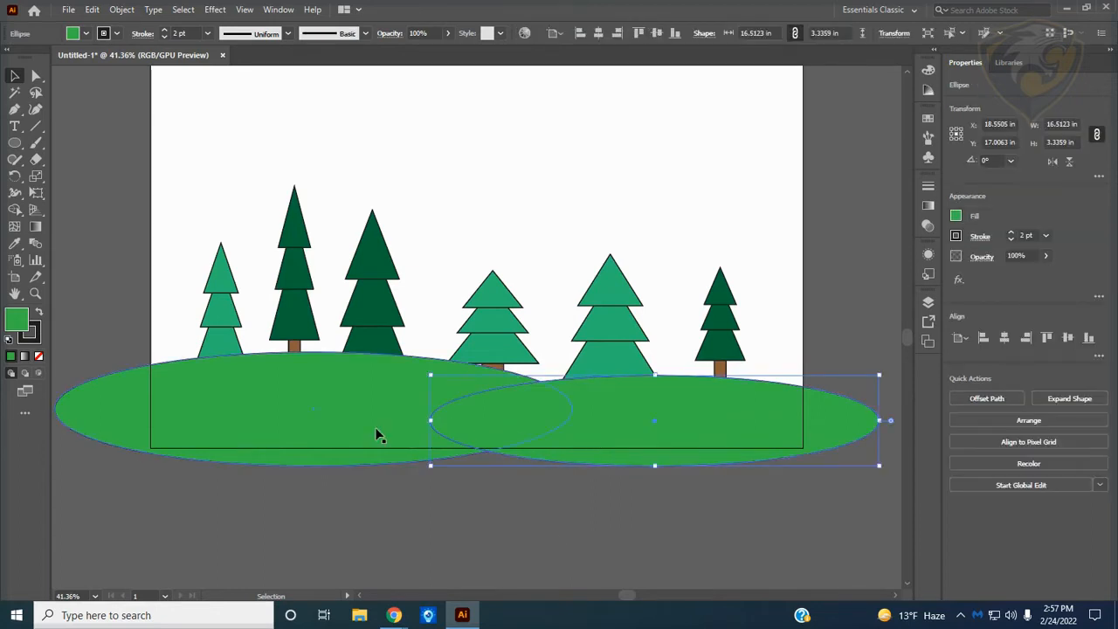
left_click(376, 431, "shift")
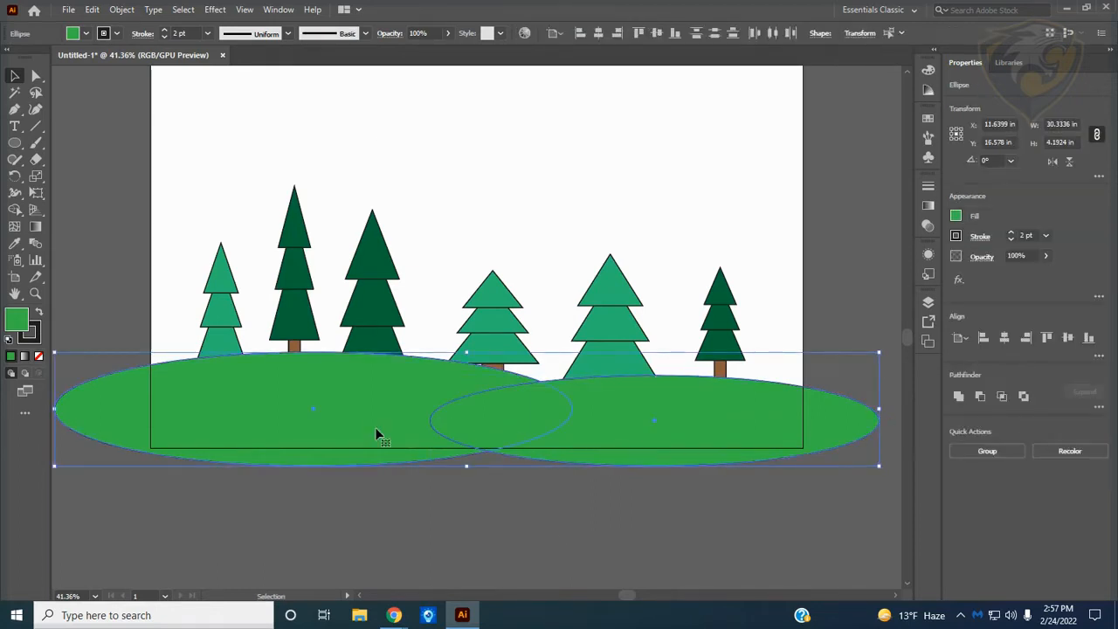
right_click(376, 434)
mouse_move(425, 358)
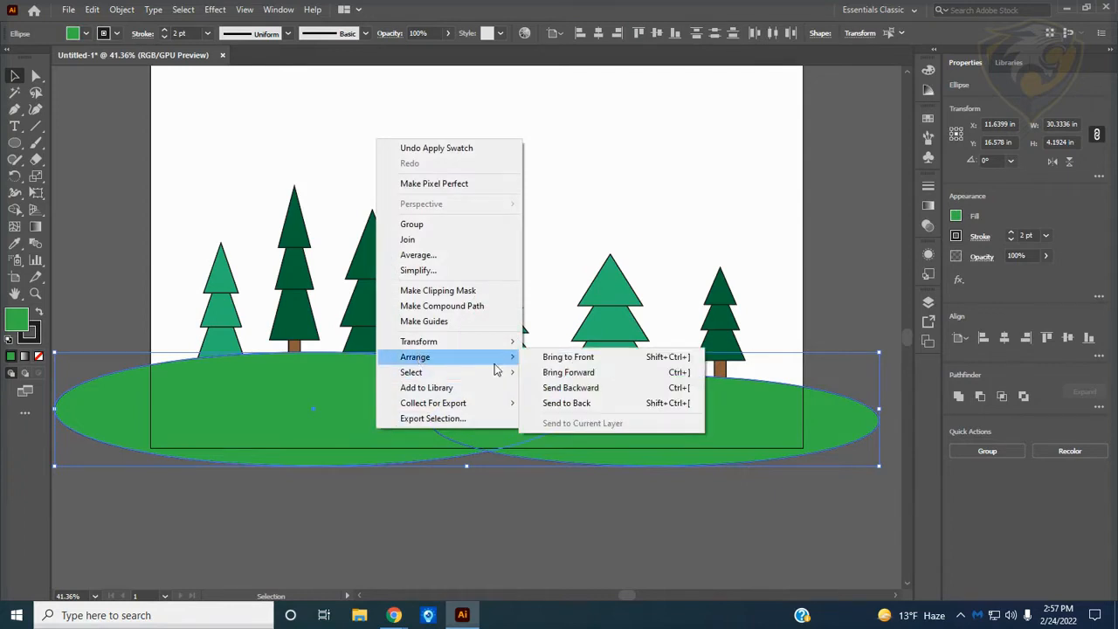
left_click(570, 403)
left_click(594, 534)
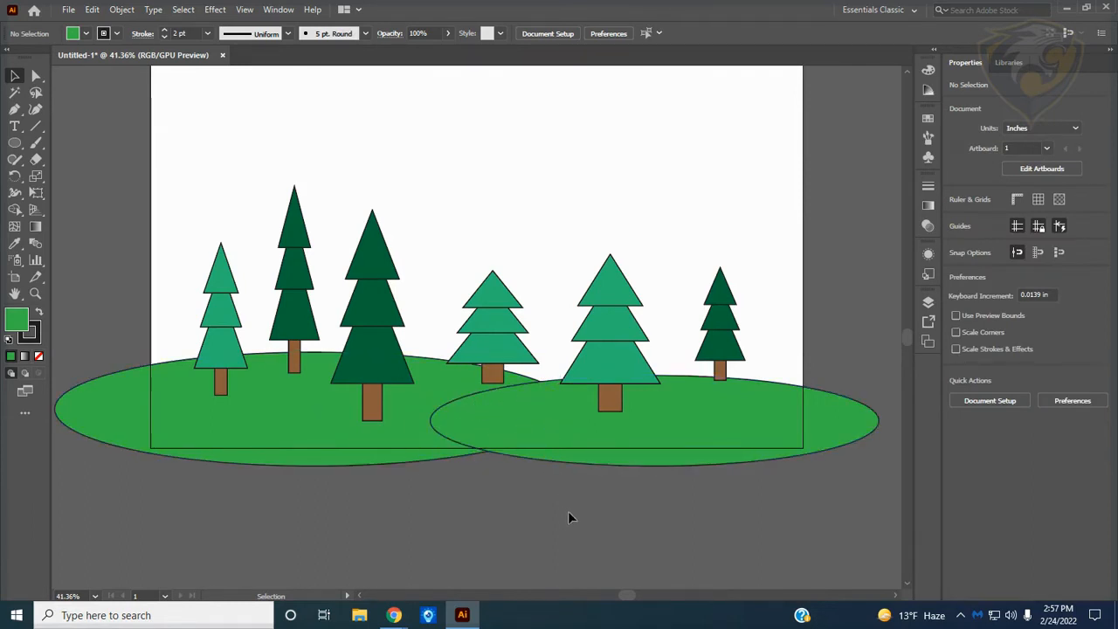
Try merging the two hill ellipses with the Shape Builder tool, and undo the merge
left_click(575, 459)
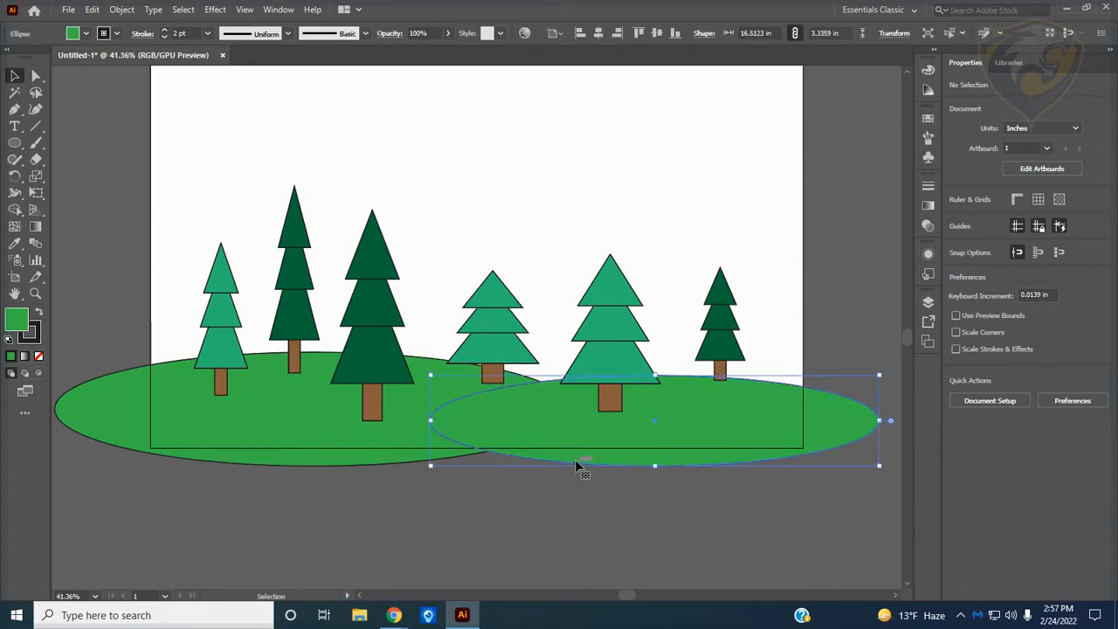
left_click(409, 464, "shift")
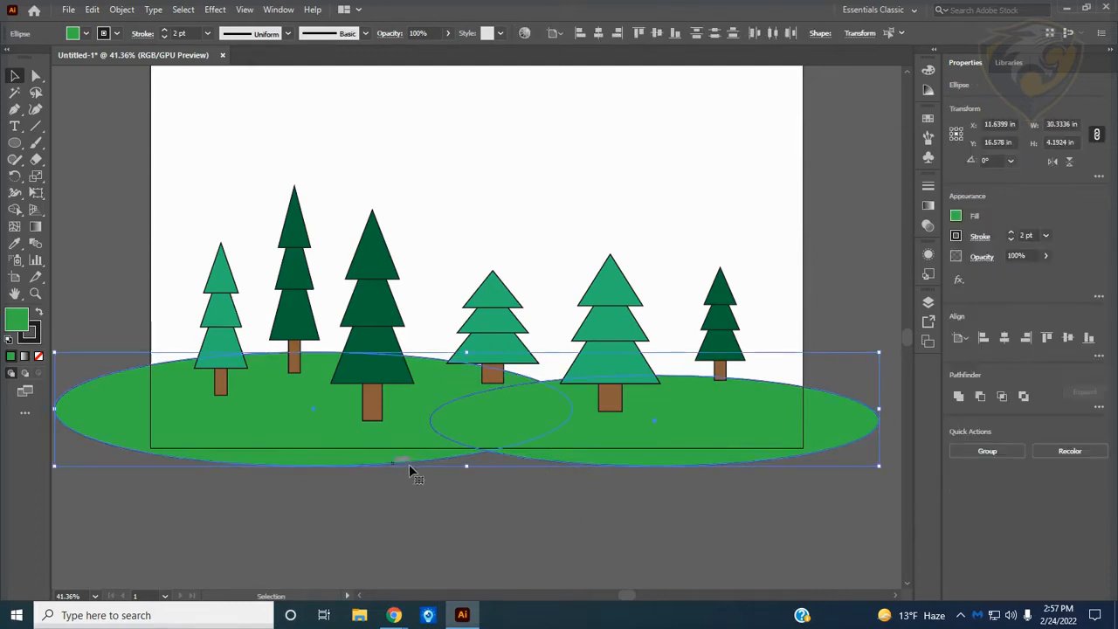
left_click(14, 210)
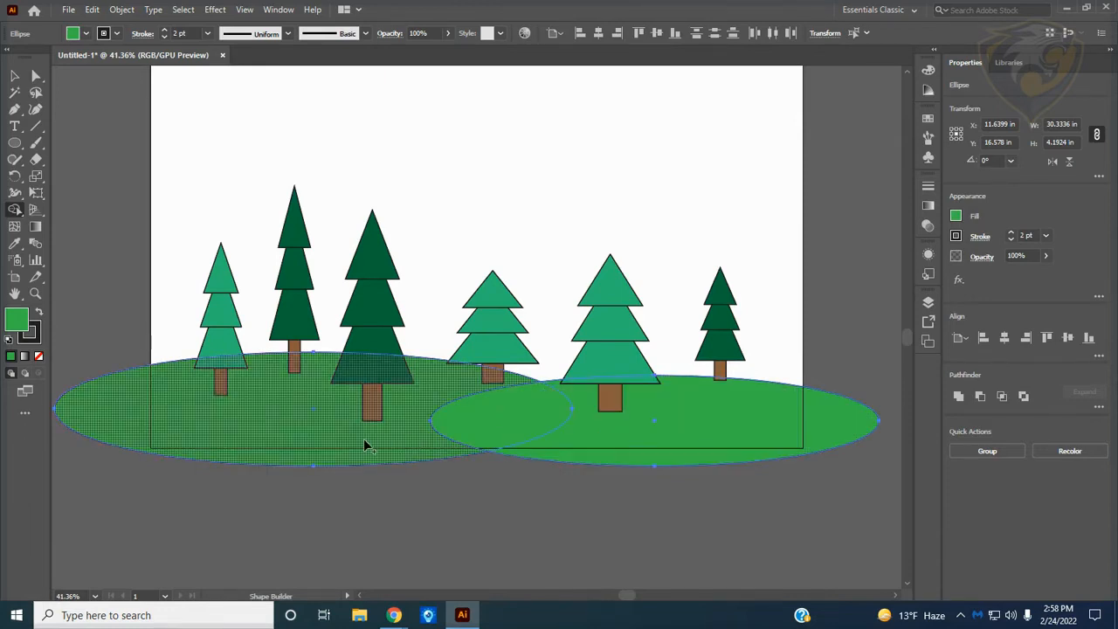
mouse_move(365, 446)
left_mouse_down()
mouse_move(494, 426)
mouse_move(604, 454)
left_mouse_up()
left_click(14, 76)
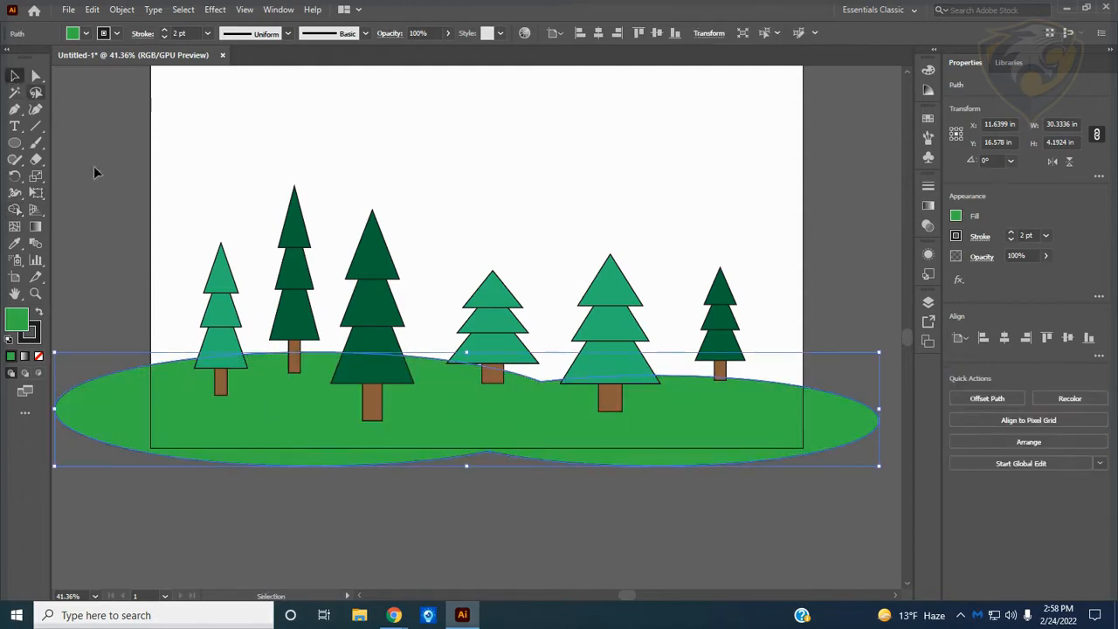
left_click(466, 516)
left_click(473, 455)
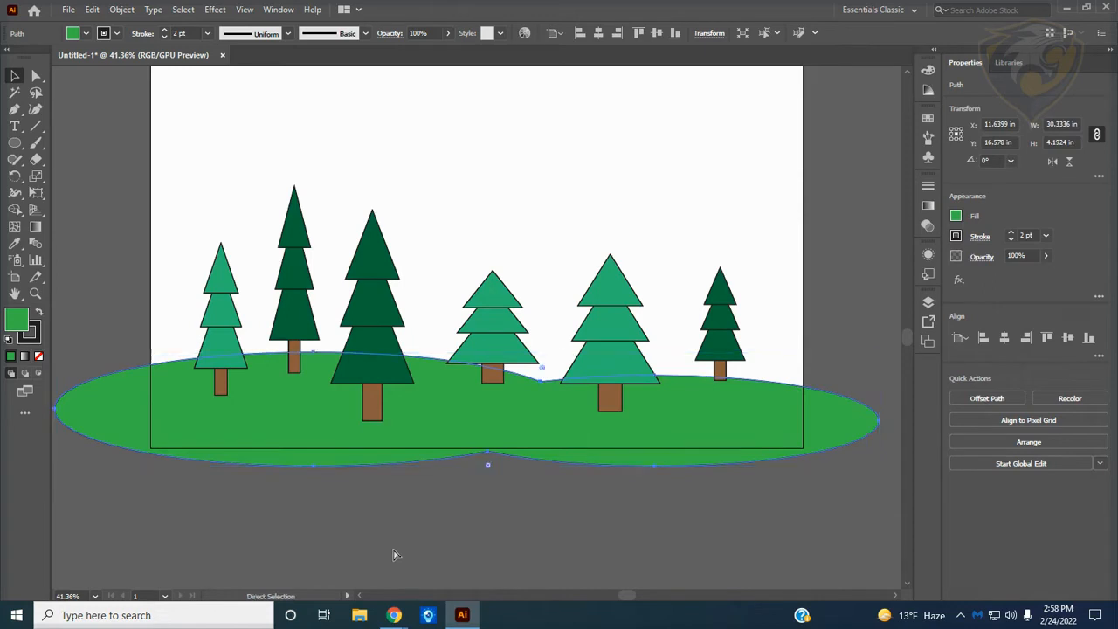
key("ctrl+z")
left_click(557, 548)
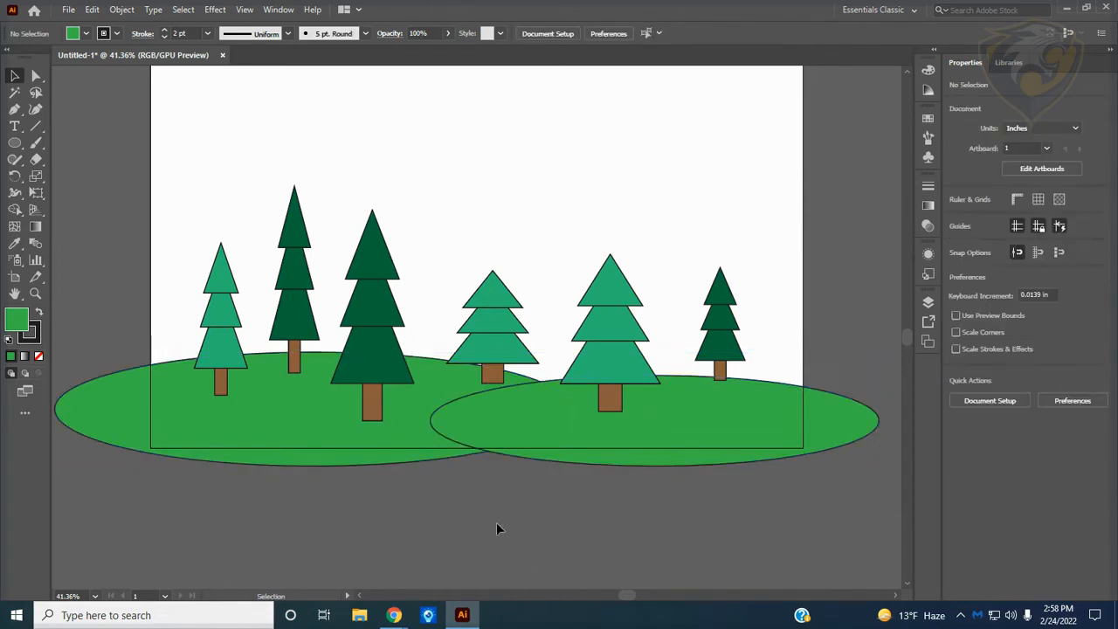
Merge the two overlapping hill ellipses into a single ground shape with the Shape Builder tool
left_click(523, 457)
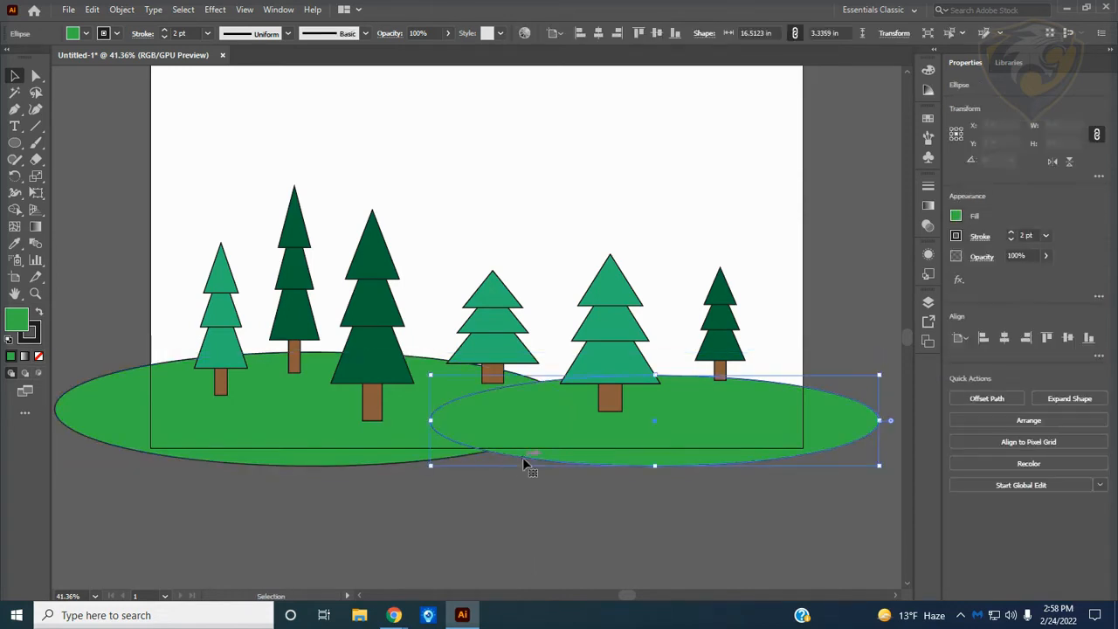
left_click(408, 460, "shift")
left_click(15, 210)
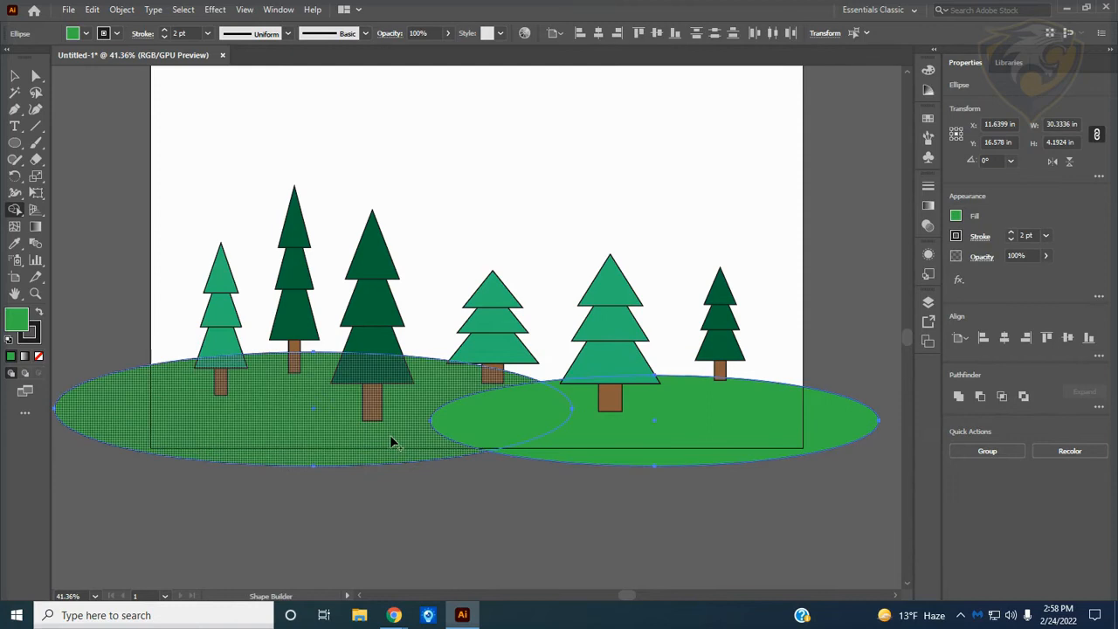
mouse_move(390, 441)
left_mouse_down()
mouse_move(437, 429)
mouse_move(564, 445)
mouse_move(549, 442)
left_mouse_up()
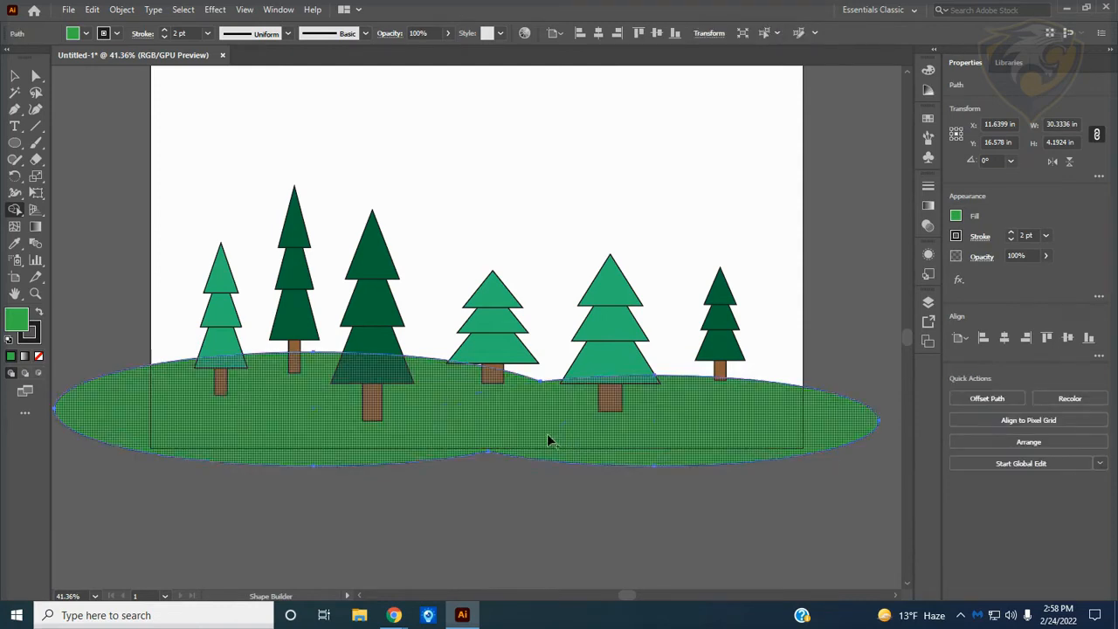
left_click(13, 77)
left_click(438, 486)
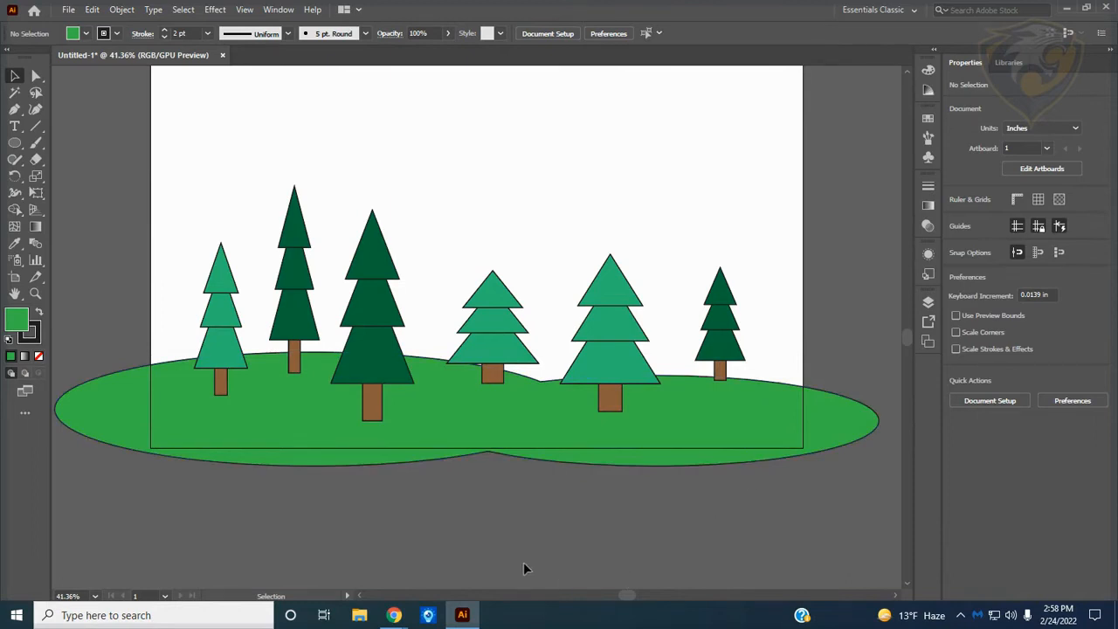
Draw a 24 by 18 in rectangle that exactly covers the whole artboard
scroll(518, 566, "up", 5)
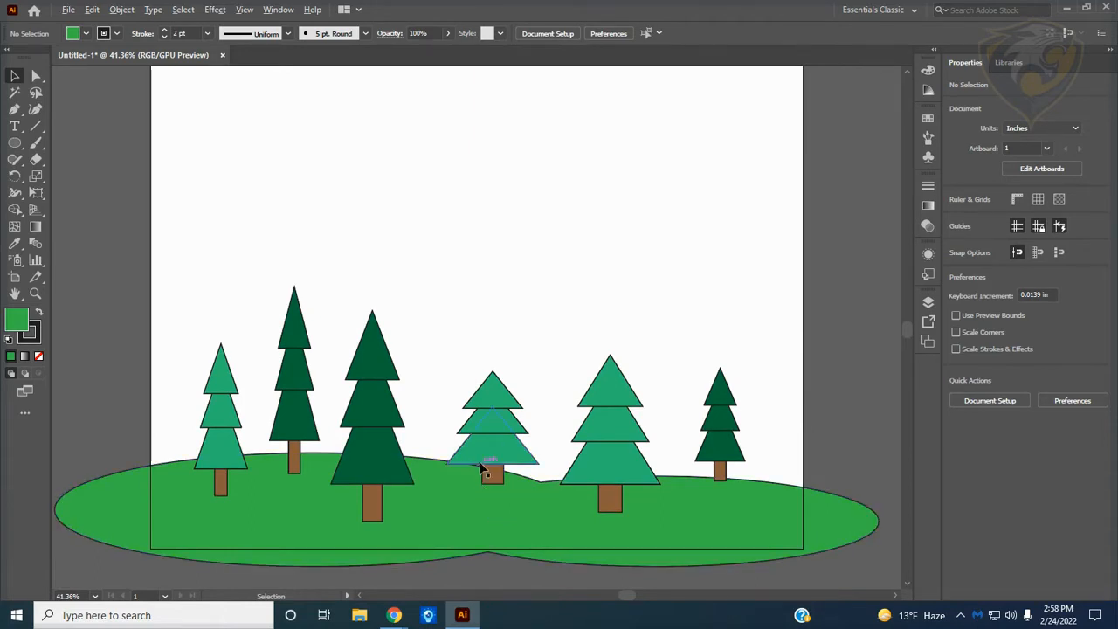
scroll(481, 476, "down", 5)
scroll(481, 477, "up", 5)
scroll(482, 477, "down", 3)
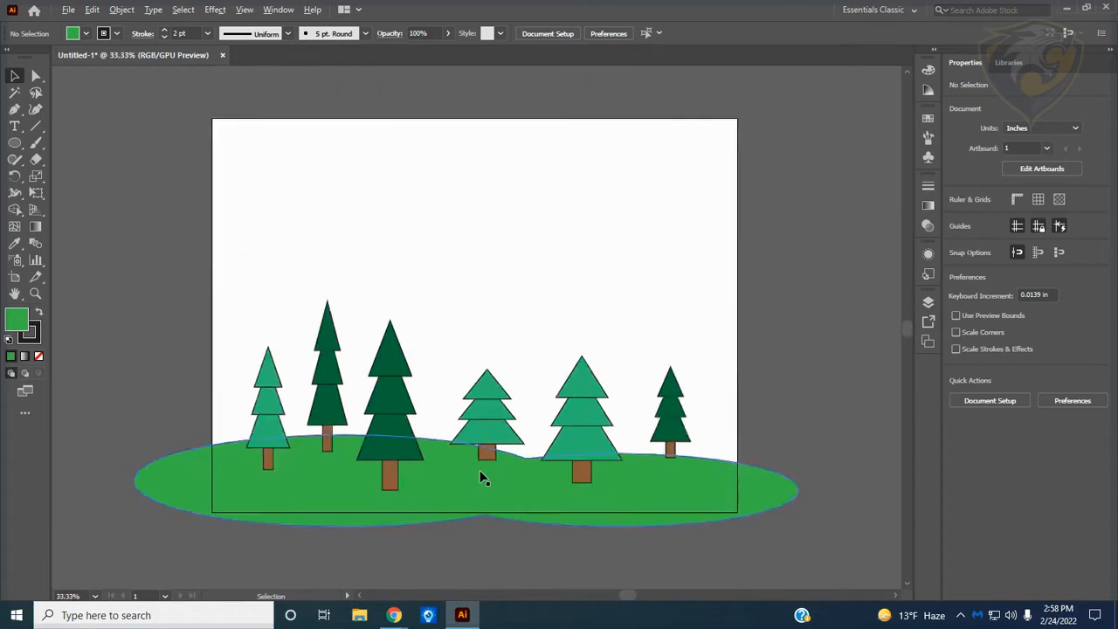
scroll(482, 478, "up", 1)
scroll(482, 479, "up", 1)
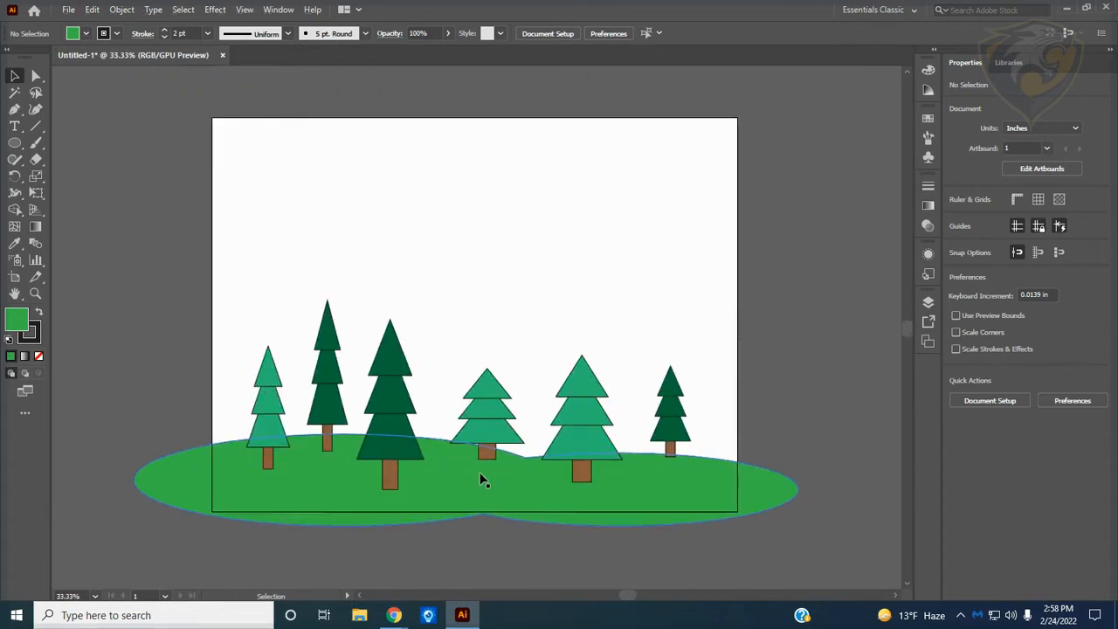
scroll(480, 477, "down", 2)
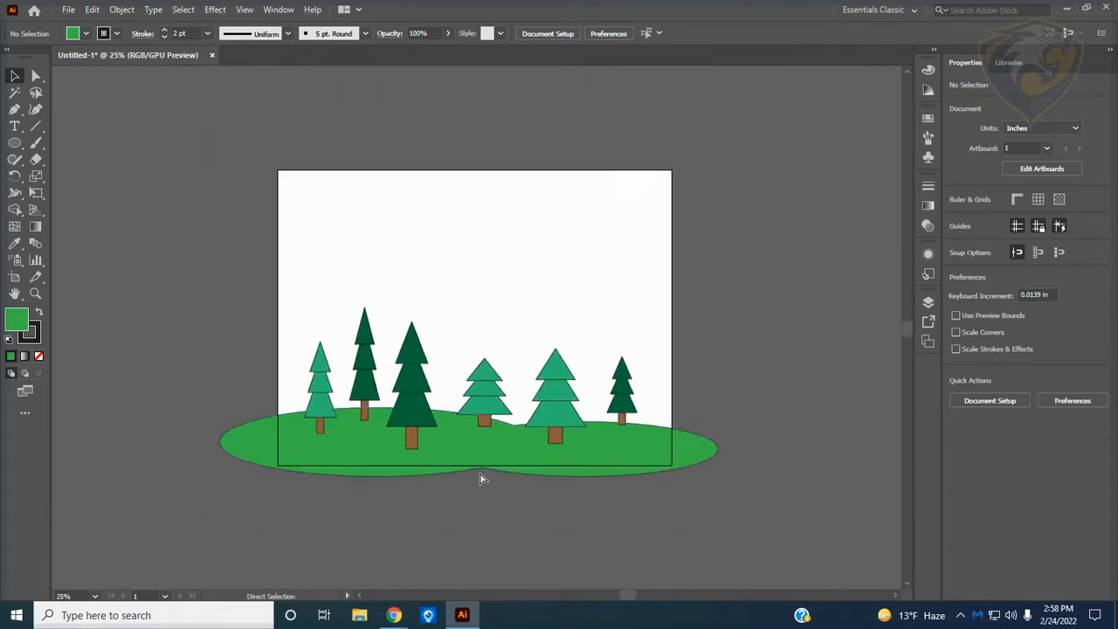
scroll(481, 477, "up", 2)
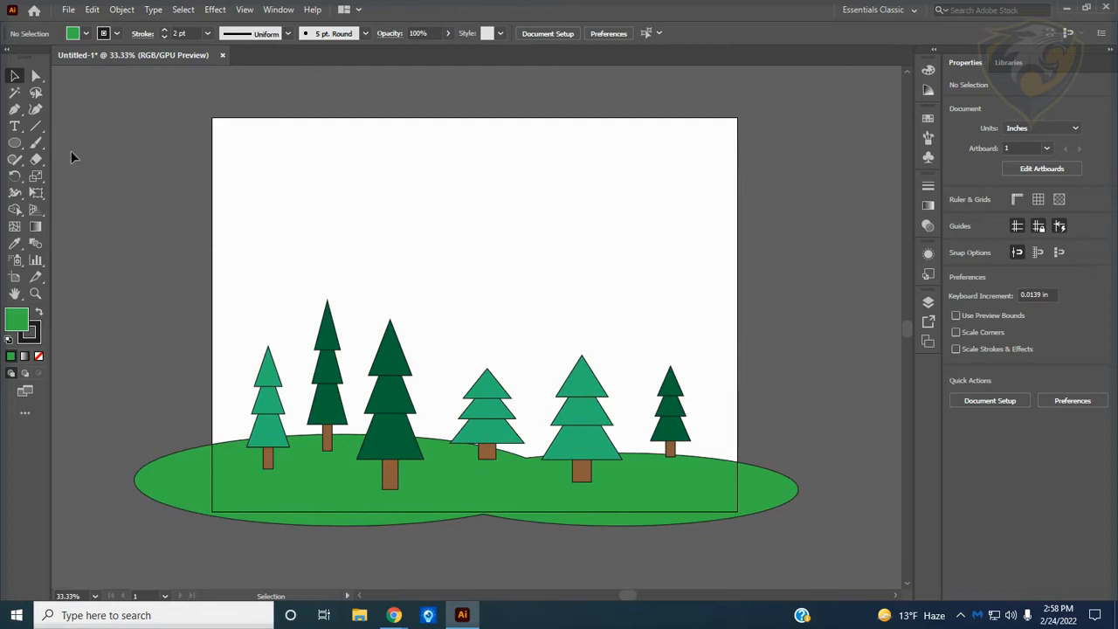
left_click_drag(15, 144, 66, 142)
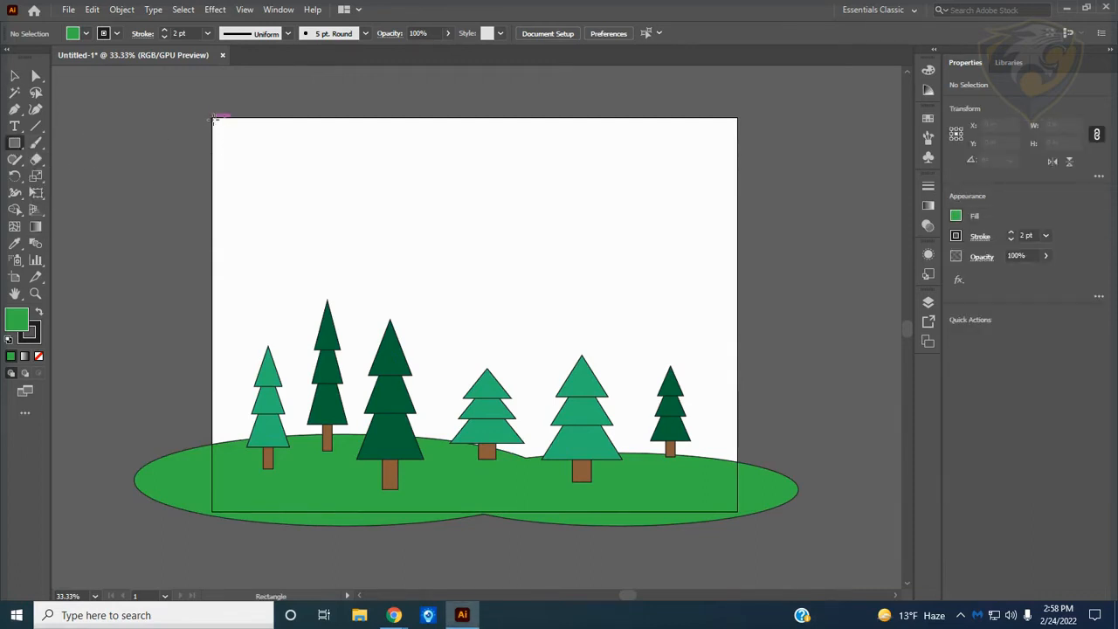
left_click_drag(212, 117, 739, 513)
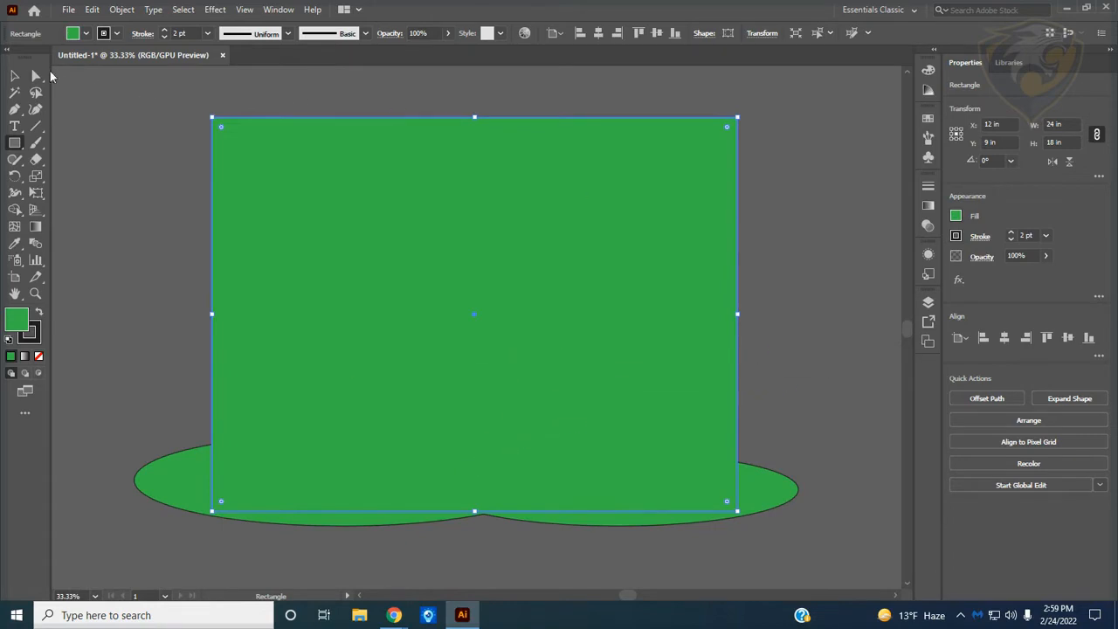
left_click(14, 76)
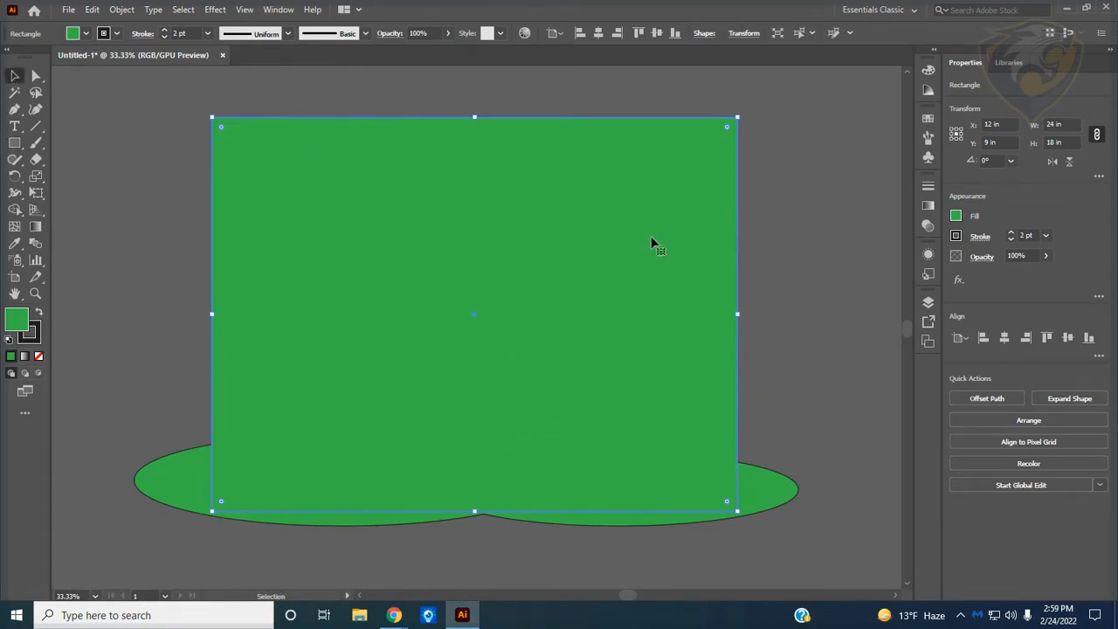
Fill the artboard-sized rectangle with a light gray swatch
left_click(87, 34)
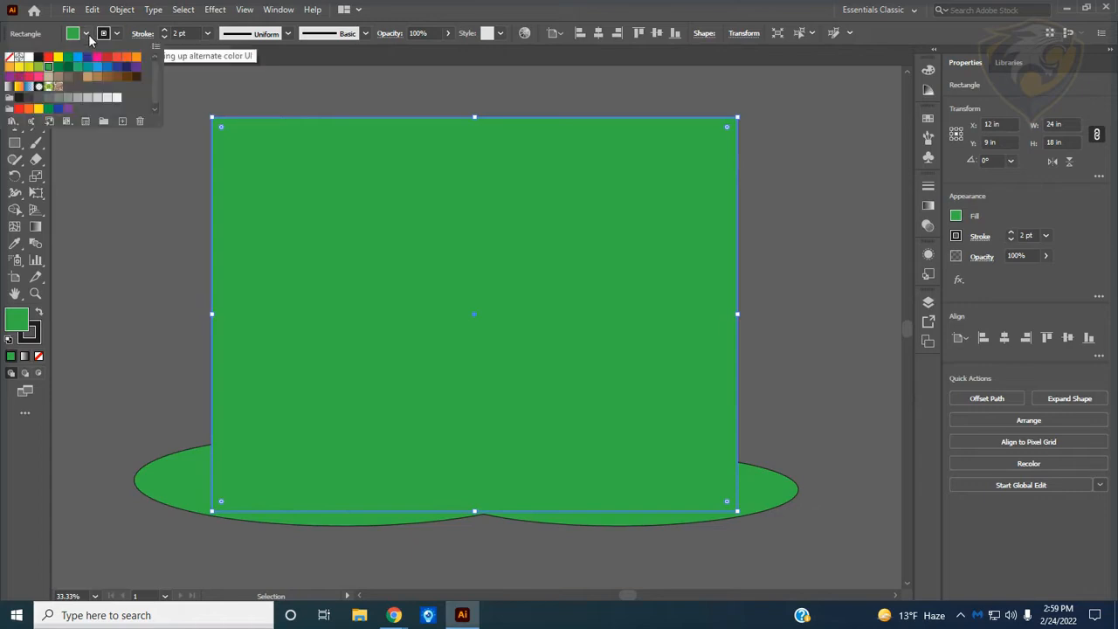
left_click(69, 99)
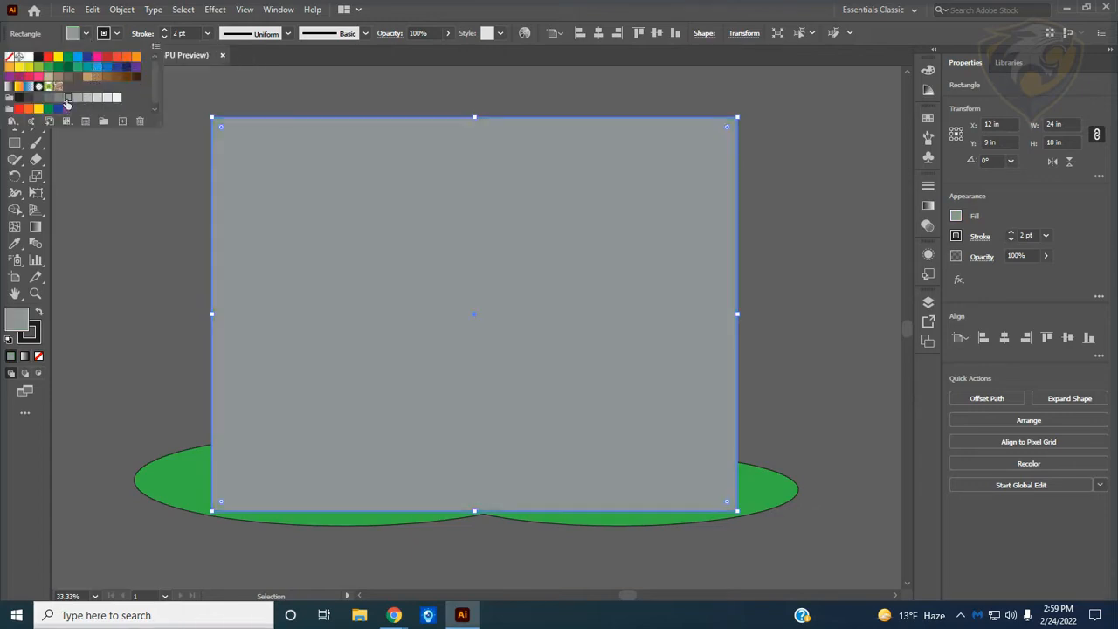
left_click(78, 99)
left_click(87, 98)
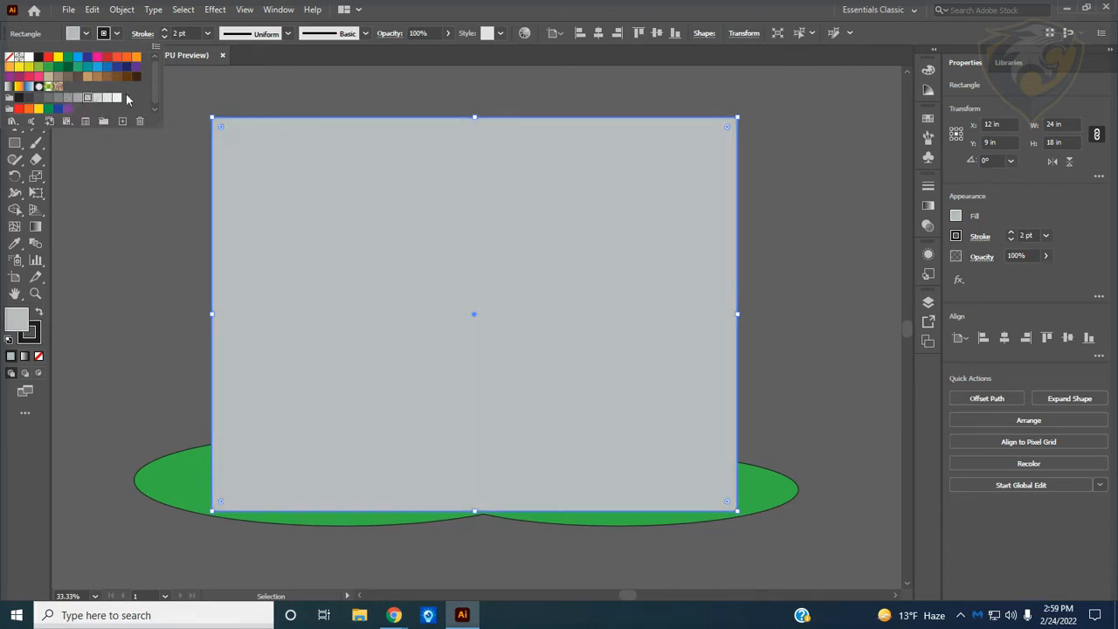
Send the gray artboard-sized rectangle to the back, behind the trees and the green hill
left_click(453, 102)
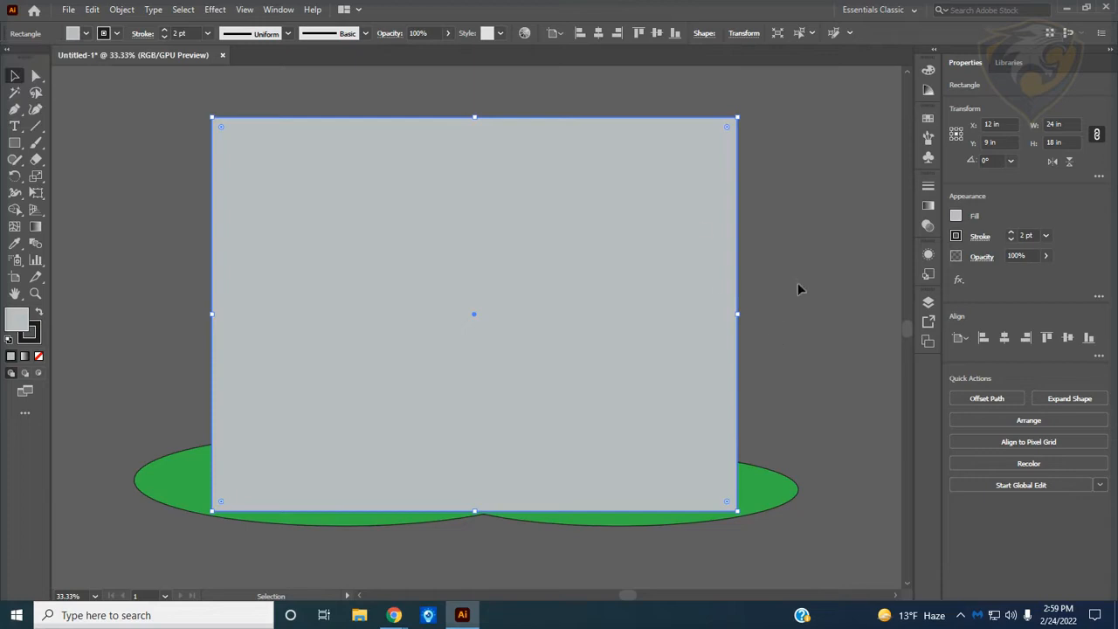
right_click(600, 229)
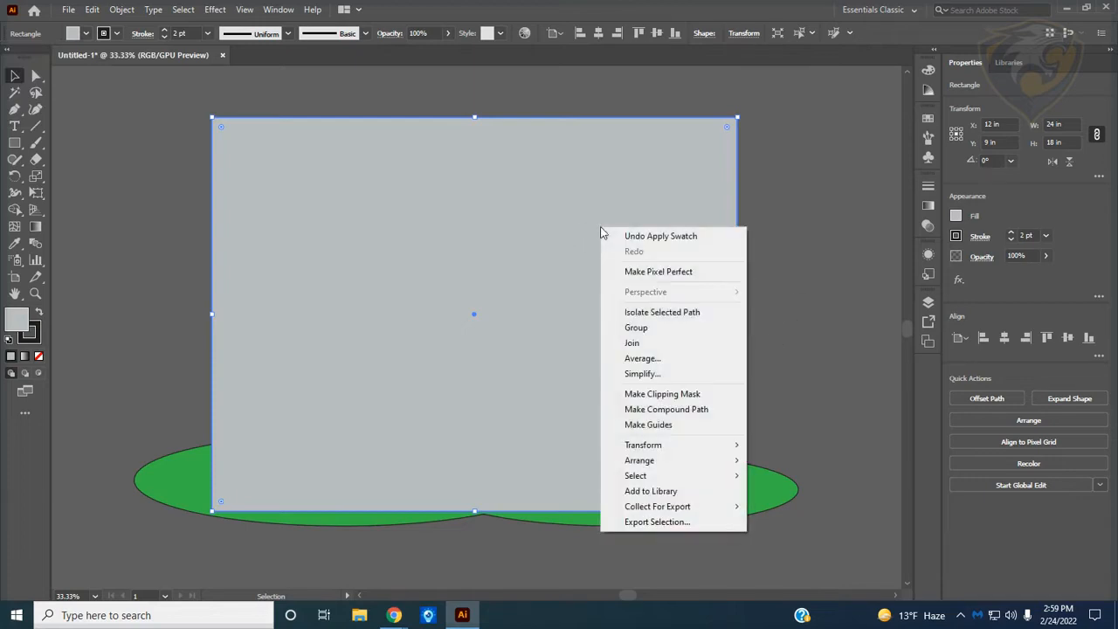
mouse_move(673, 465)
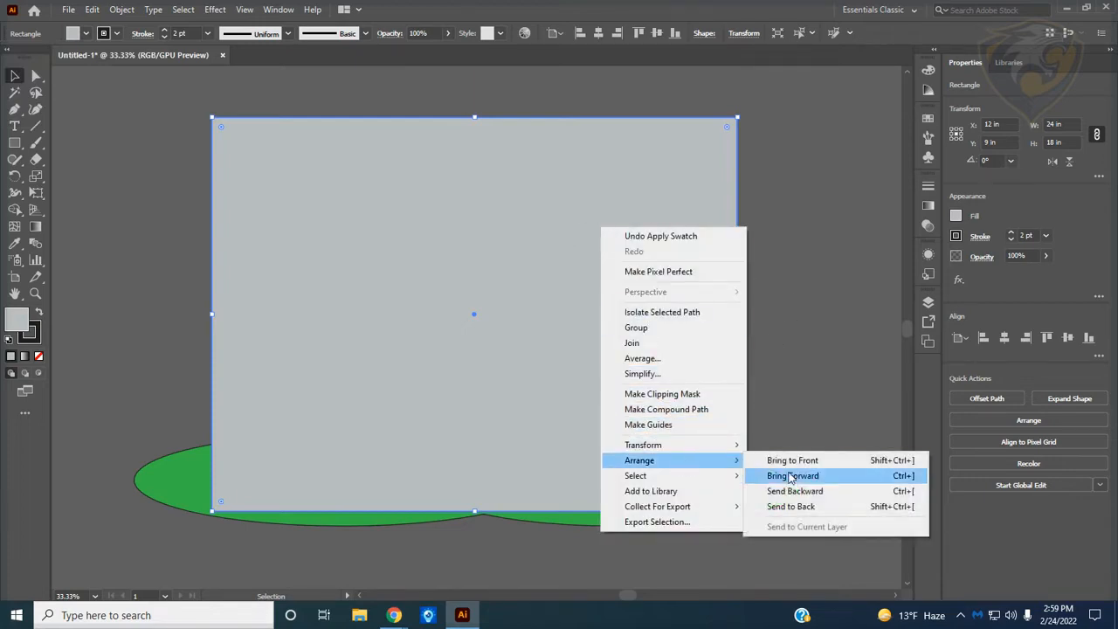
left_click(796, 507)
left_click(830, 428)
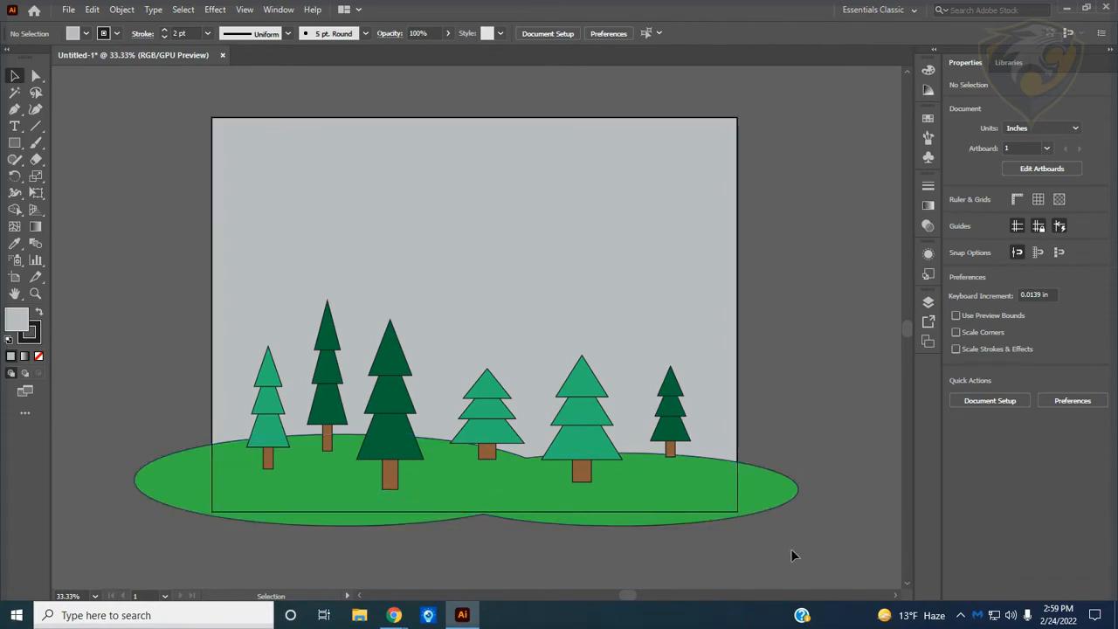
Trim away the parts of the green hill that extend beyond the gray rectangle with the Shape Builder tool
left_click(738, 430)
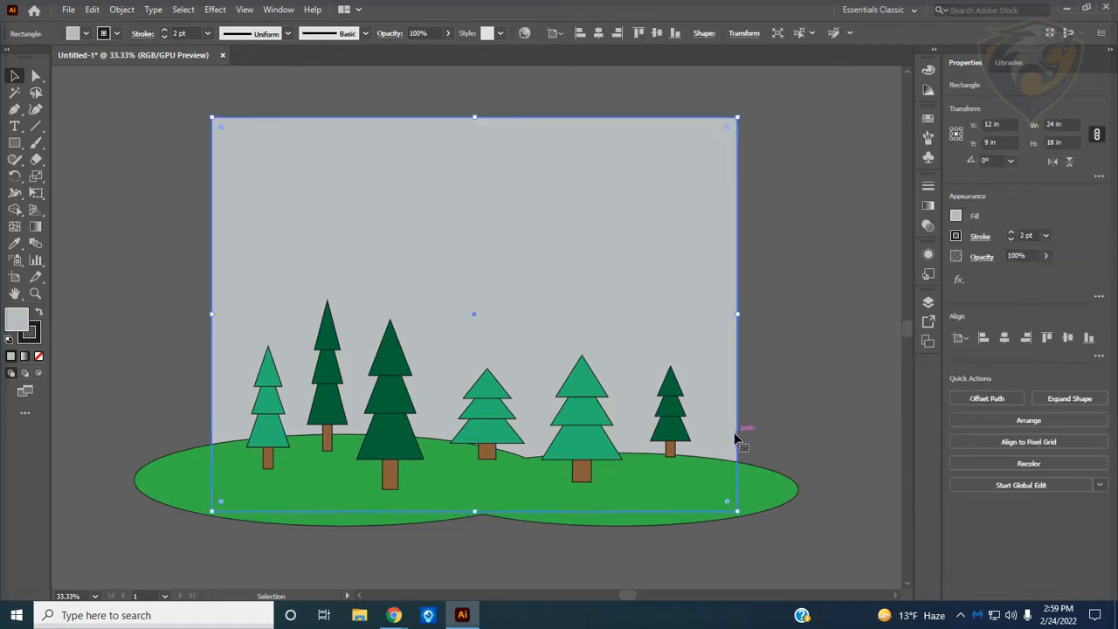
left_click(413, 526, "shift")
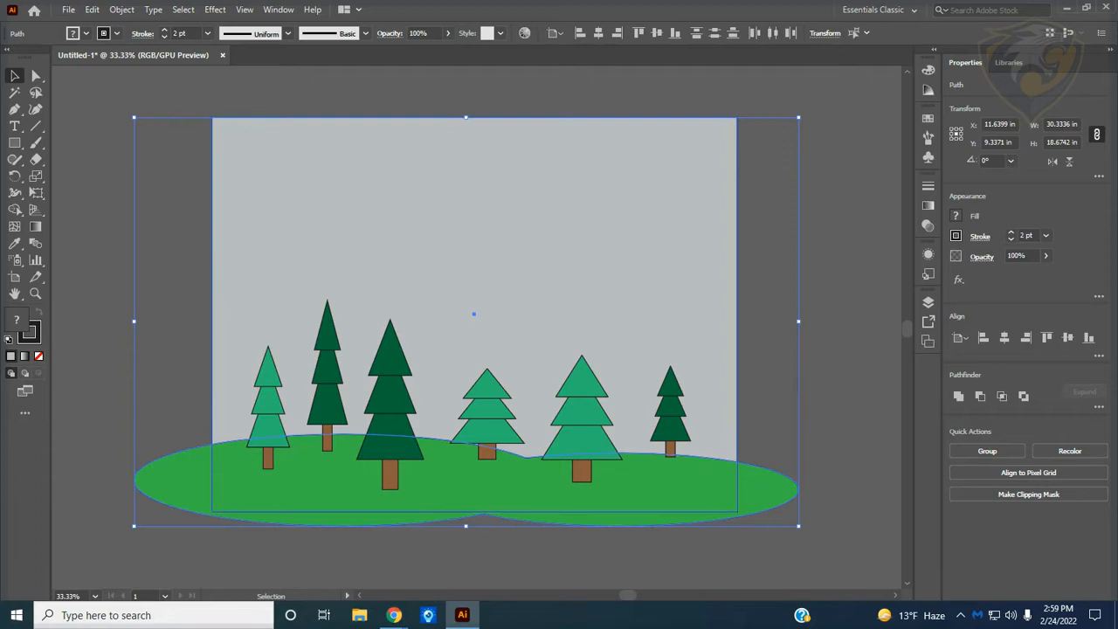
left_click(15, 229)
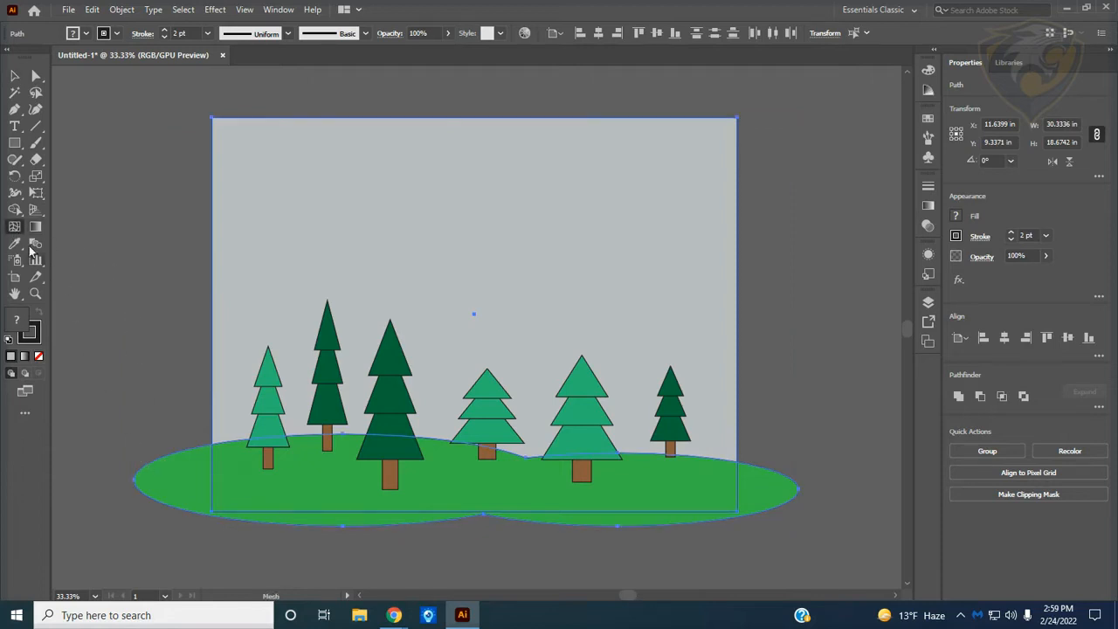
left_click(15, 210)
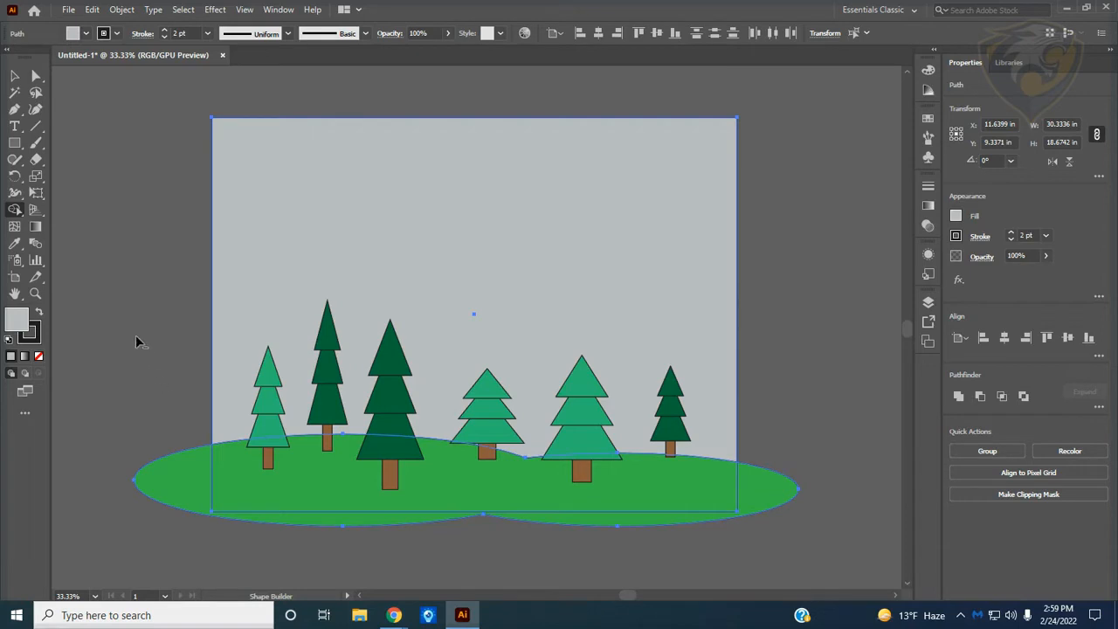
left_click_drag(161, 400, 175, 461)
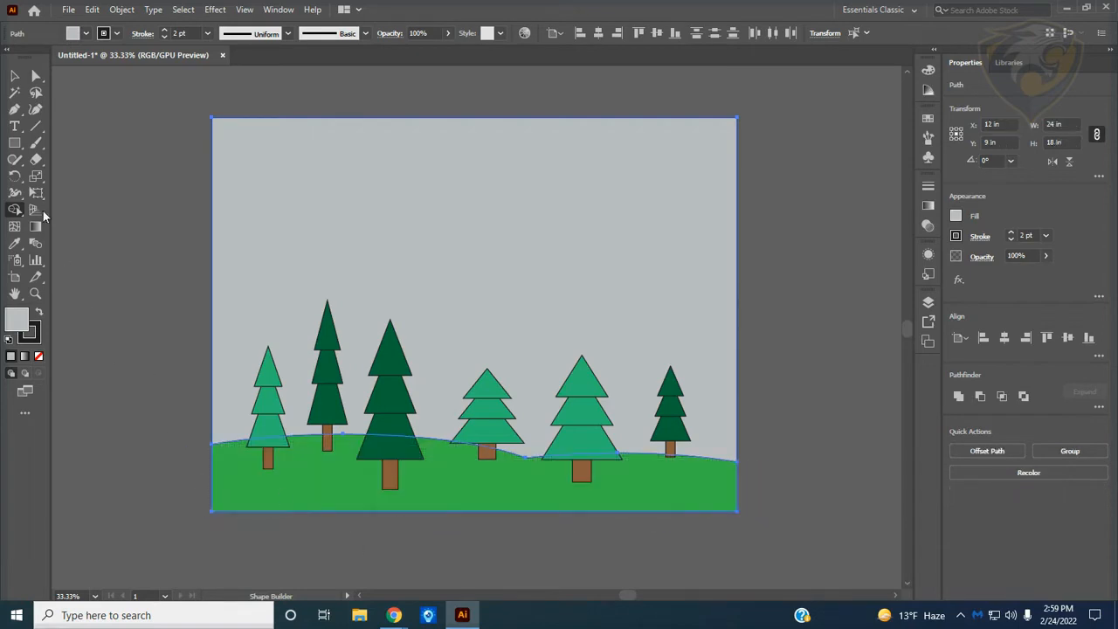
left_click(15, 77)
left_click(297, 230)
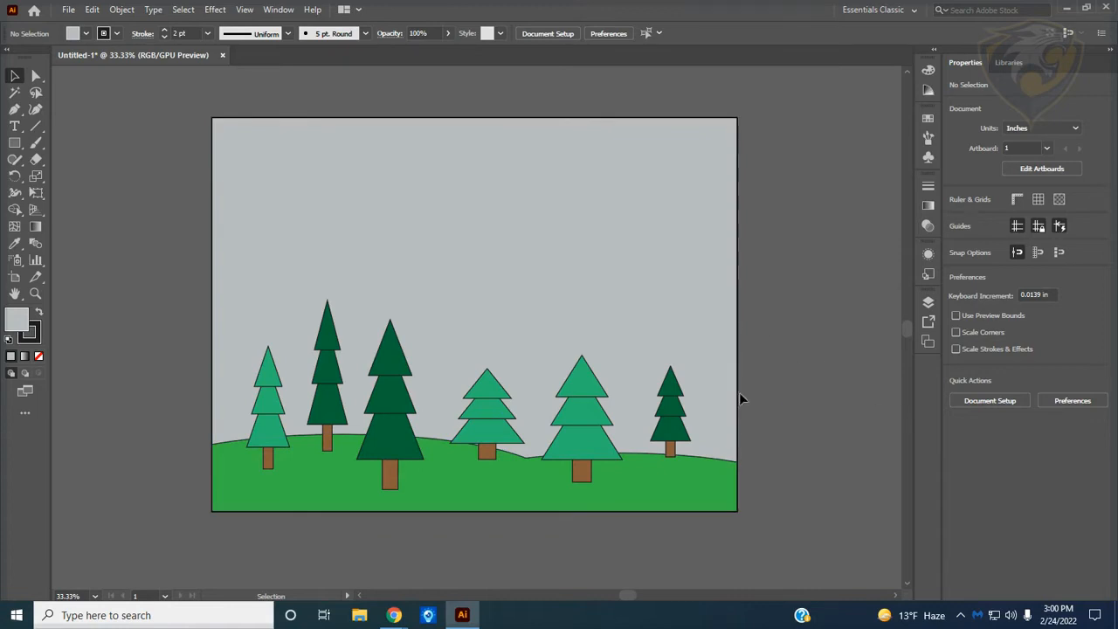
Try moving the gray background rectangle, and undo the move
left_click_drag(574, 288, 412, 292)
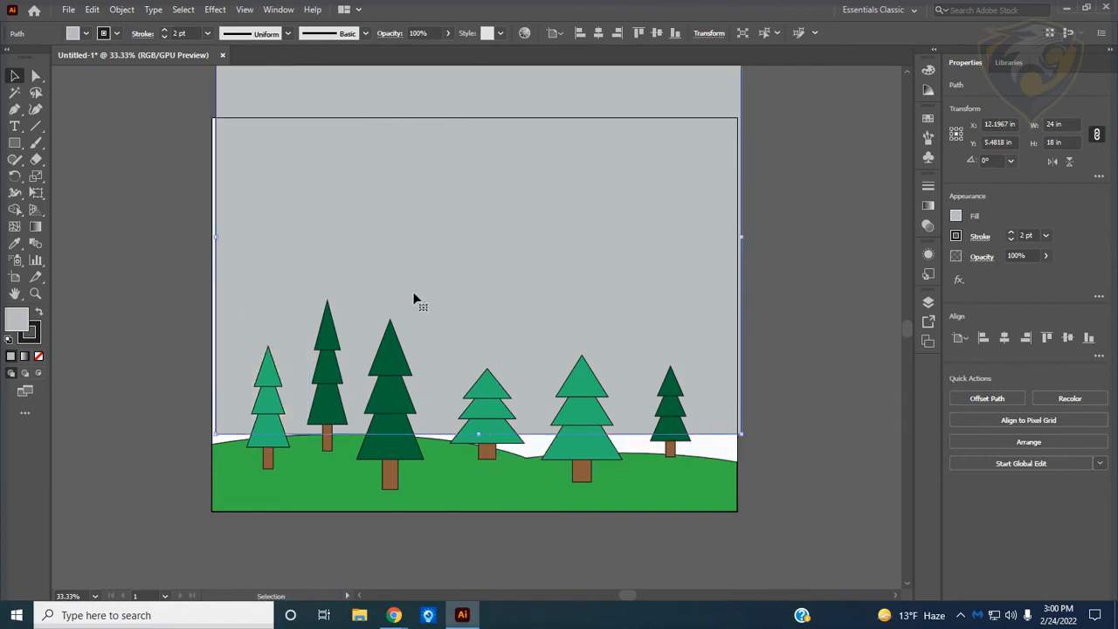
key("ctrl+z")
key("ctrl+z")
key("ctrl+z")
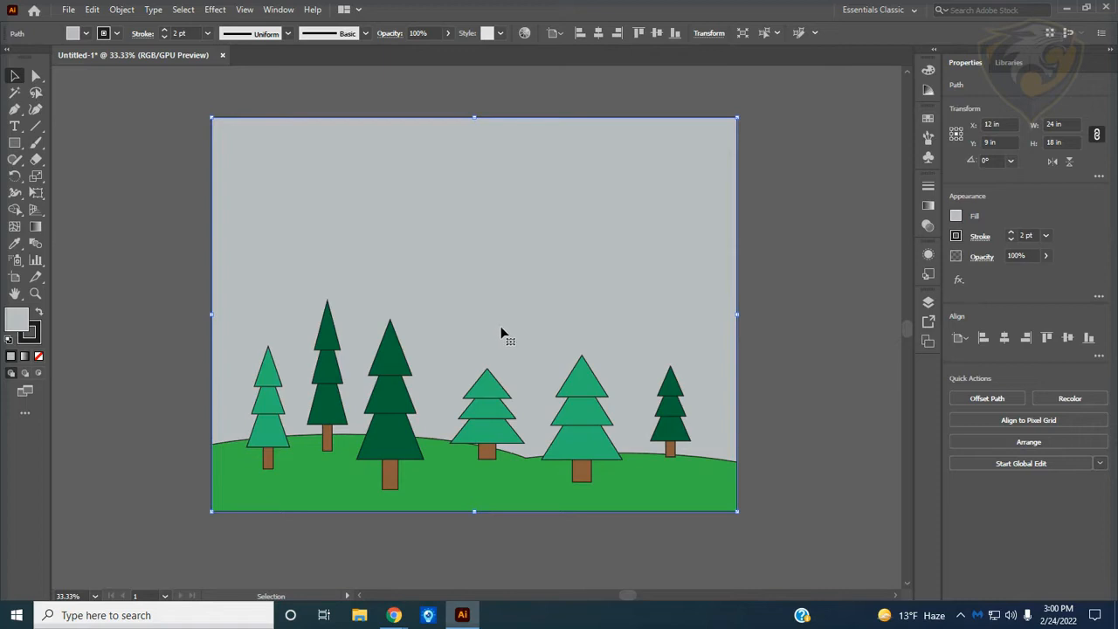
Expand Layer 1, identify the background, hill and a tree group by toggling their visibility, and lock the background path
left_click(930, 302)
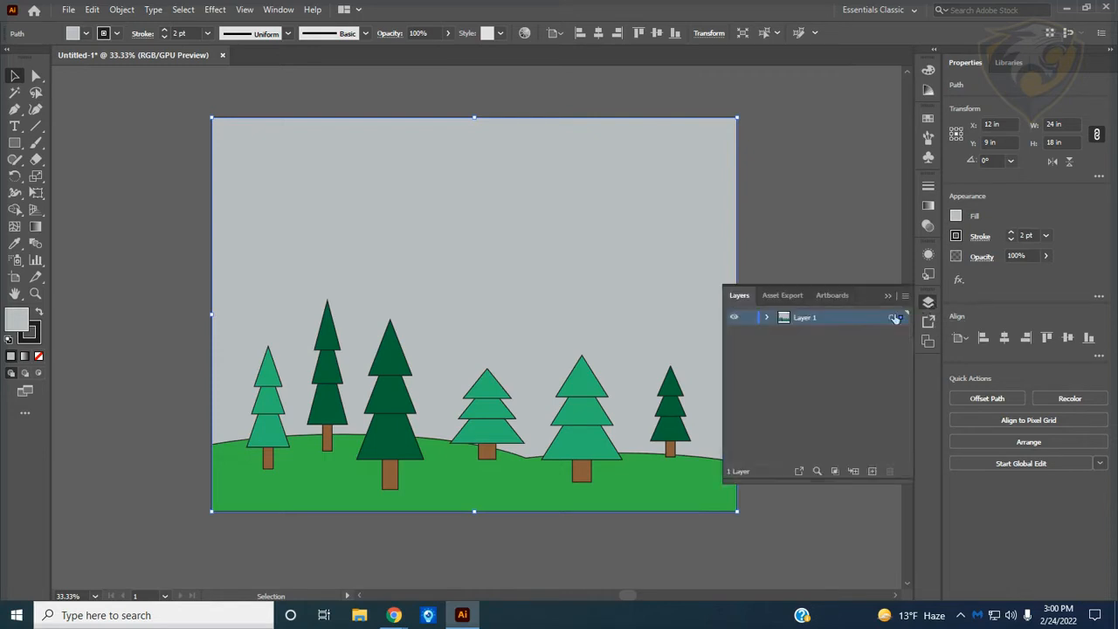
left_click(768, 319)
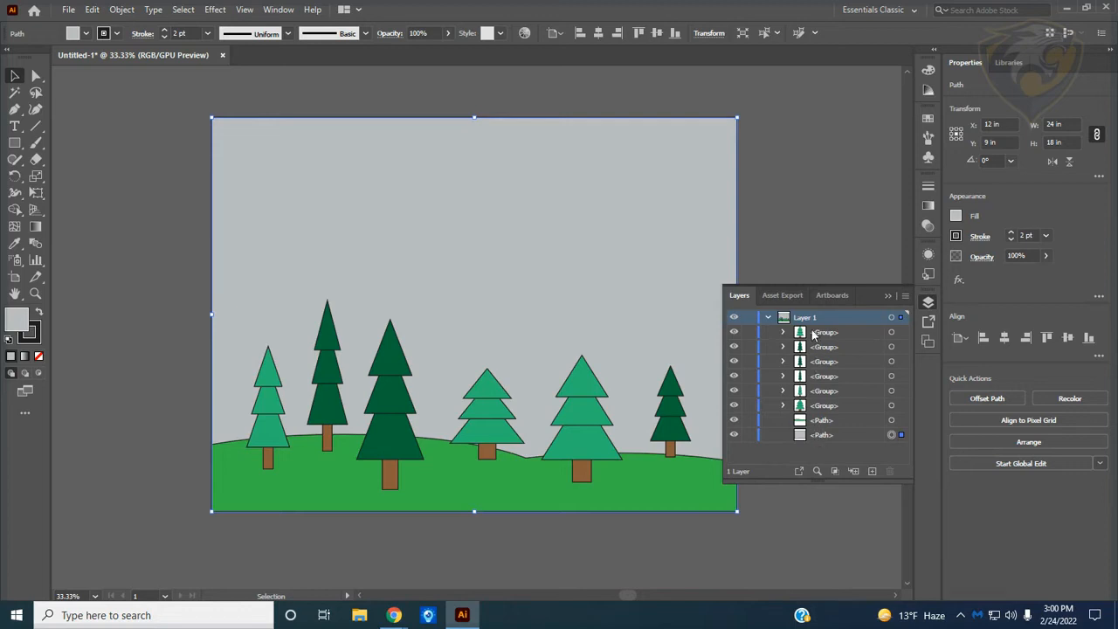
left_click(734, 437)
left_click(734, 436)
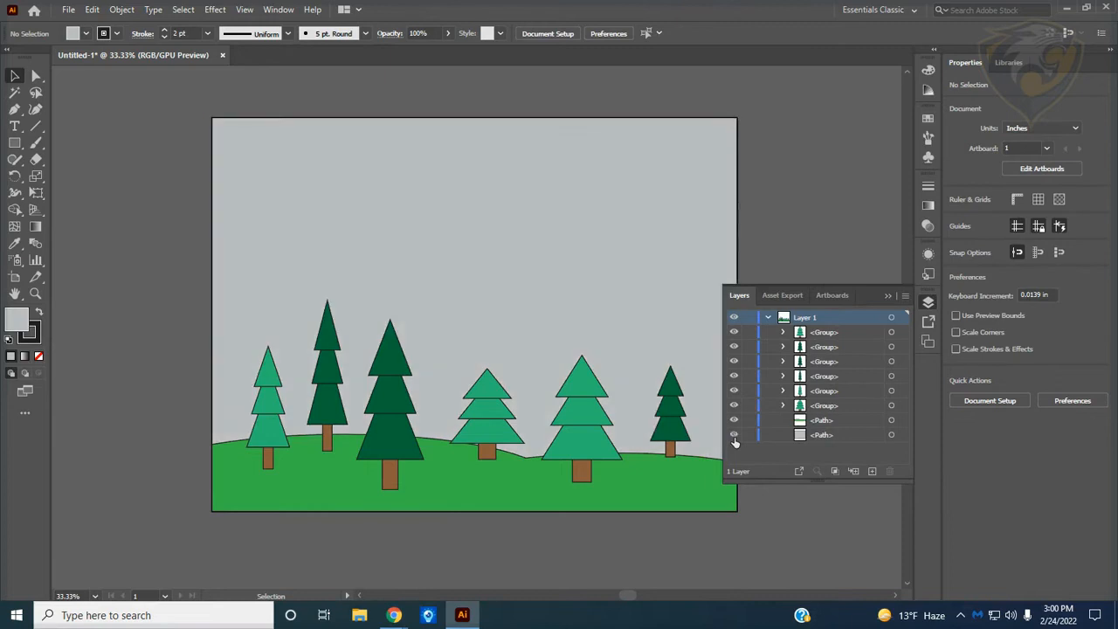
left_click(734, 423)
left_click(734, 421)
left_click(734, 434)
left_click(734, 435)
left_click(734, 391)
left_click(734, 392)
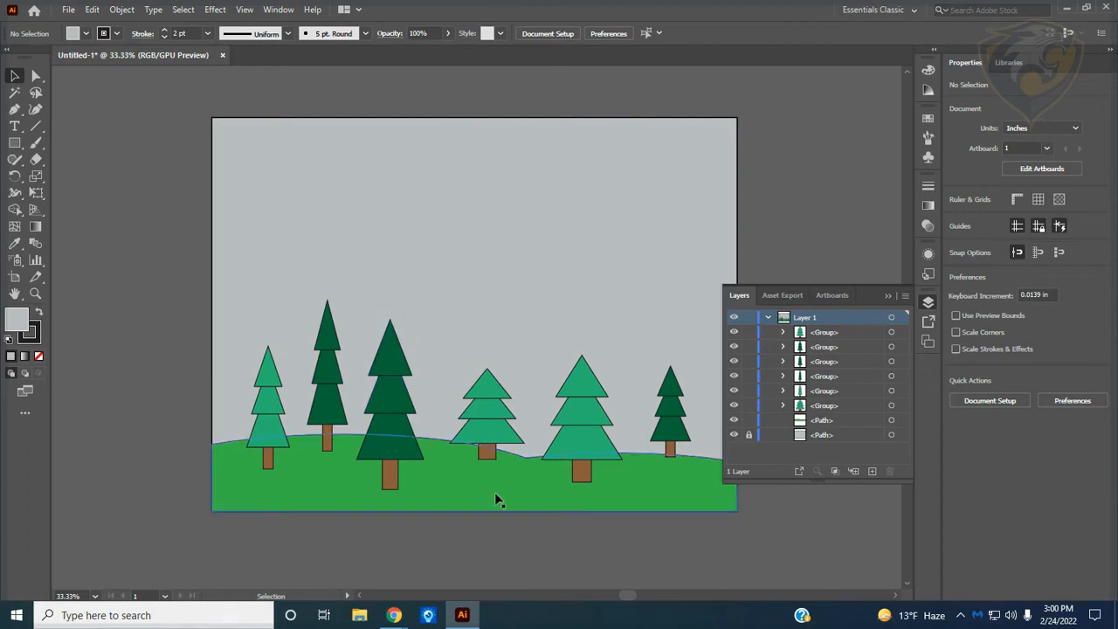
Try moving the green hill, undo the move, and lock the hill path
left_click_drag(495, 492, 475, 521)
key("ctrl+z")
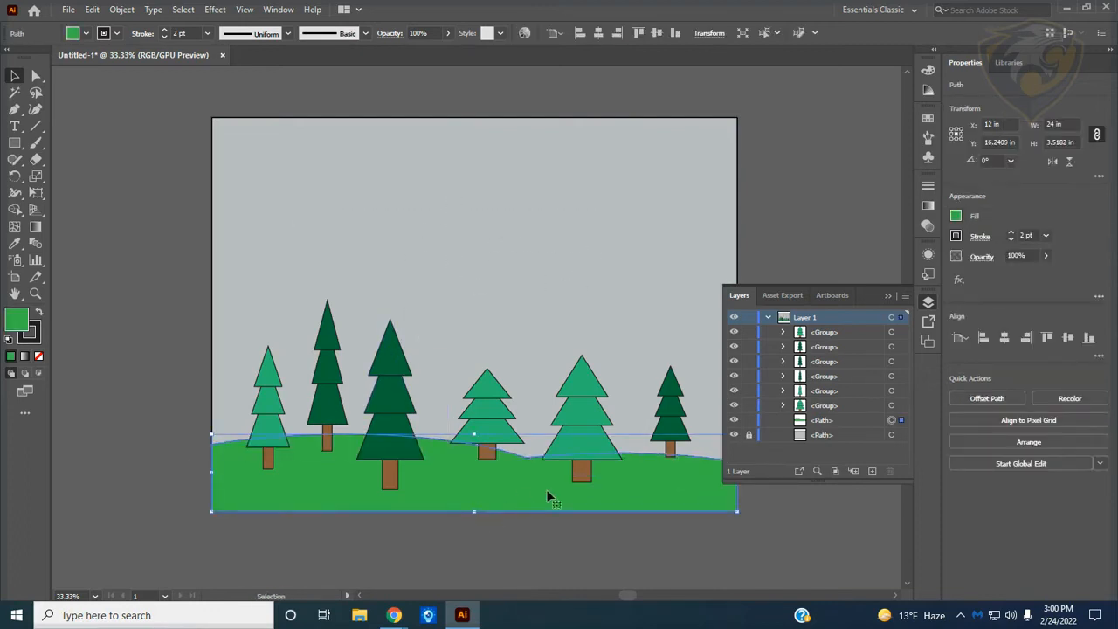
left_click(749, 420)
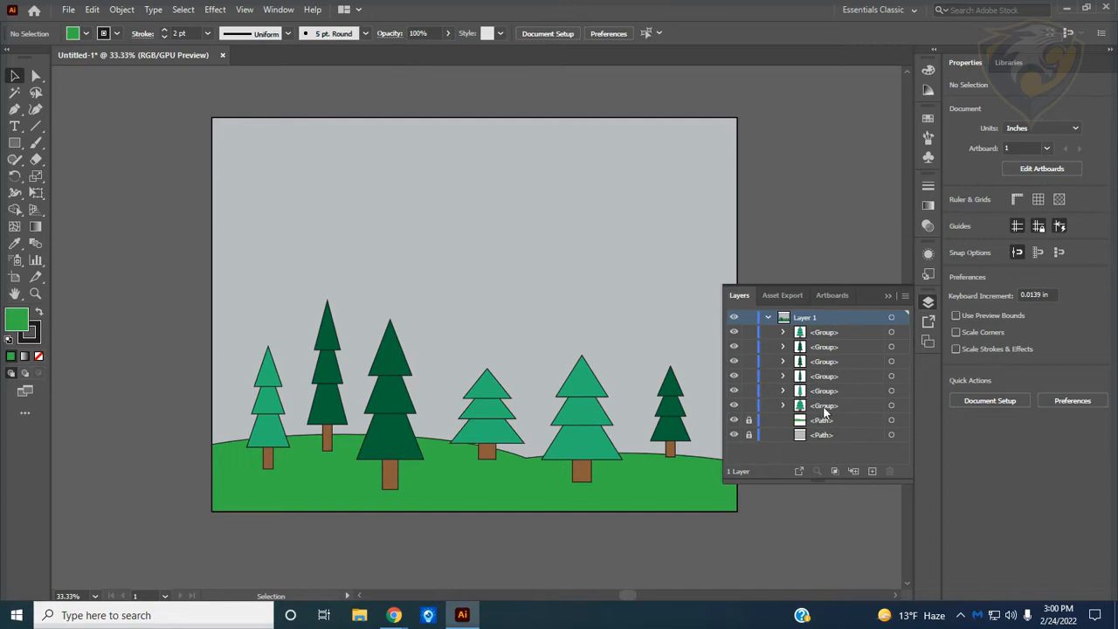
Examine the objects inside the lowest tree group in Layer 1, and collapse the group again
left_click(783, 407)
scroll(835, 426, "down", 1)
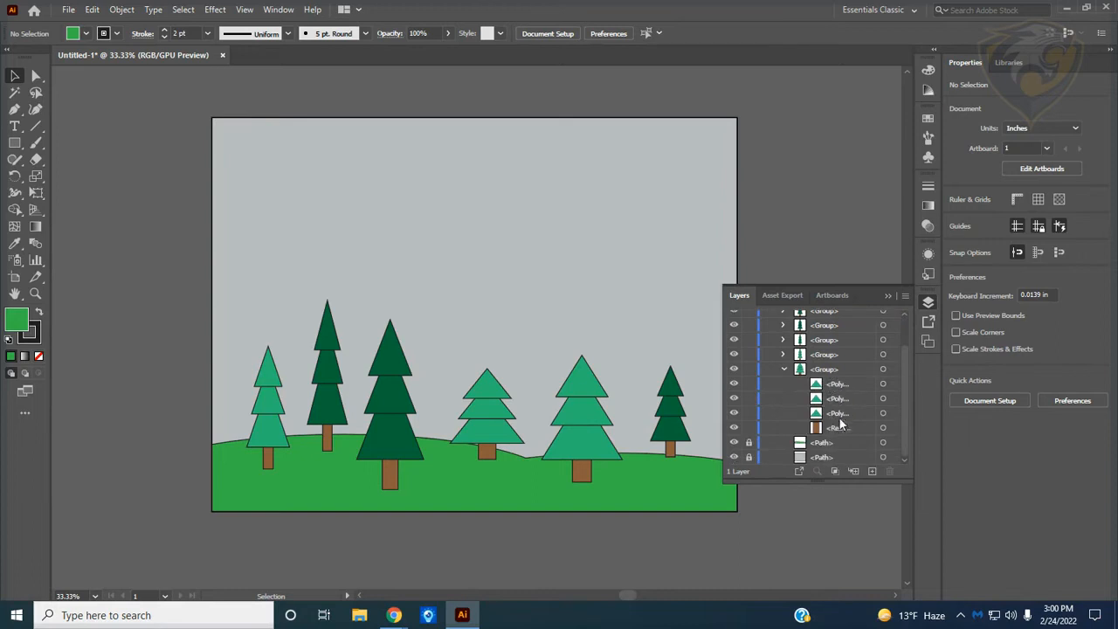
left_click(784, 369)
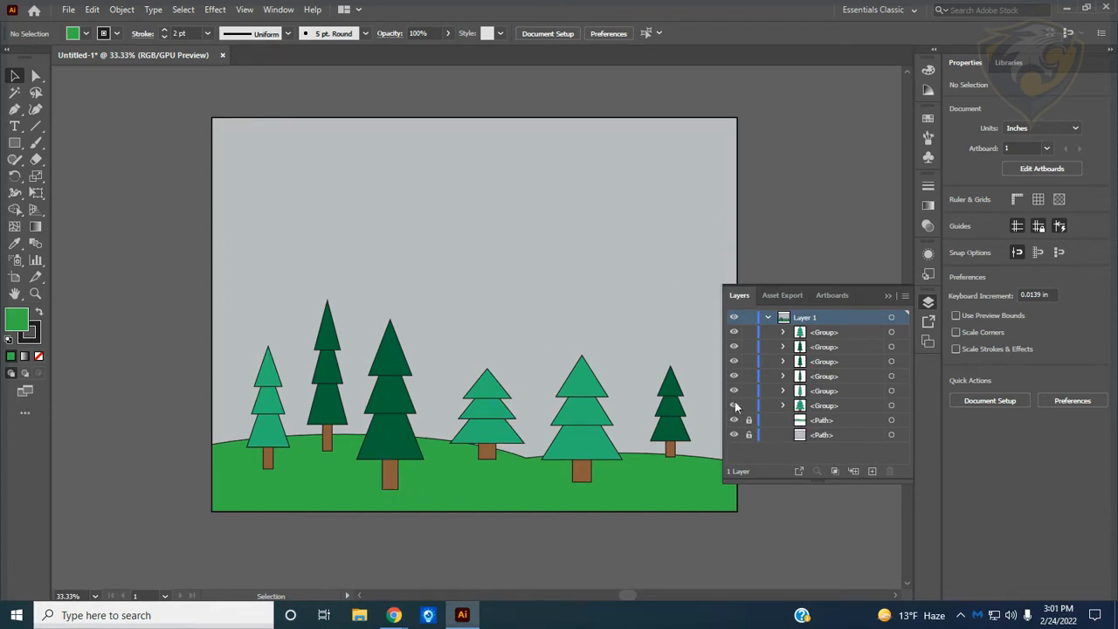
Unlock the hill and background paths, and select the green hill
left_click(749, 421)
left_click(749, 435)
left_click(681, 483)
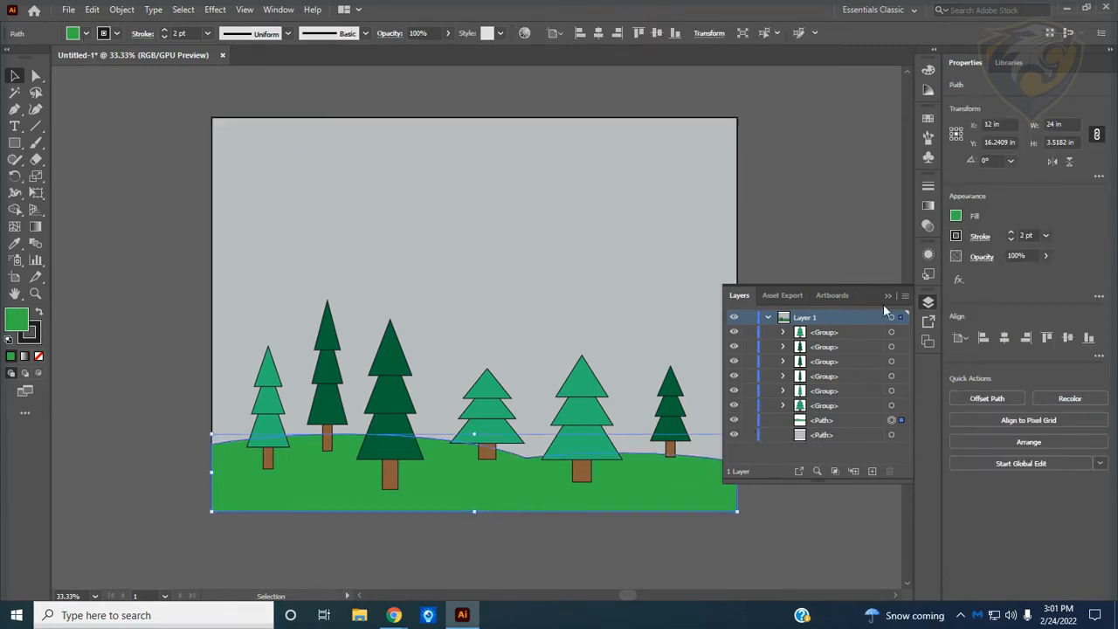
left_click(929, 302)
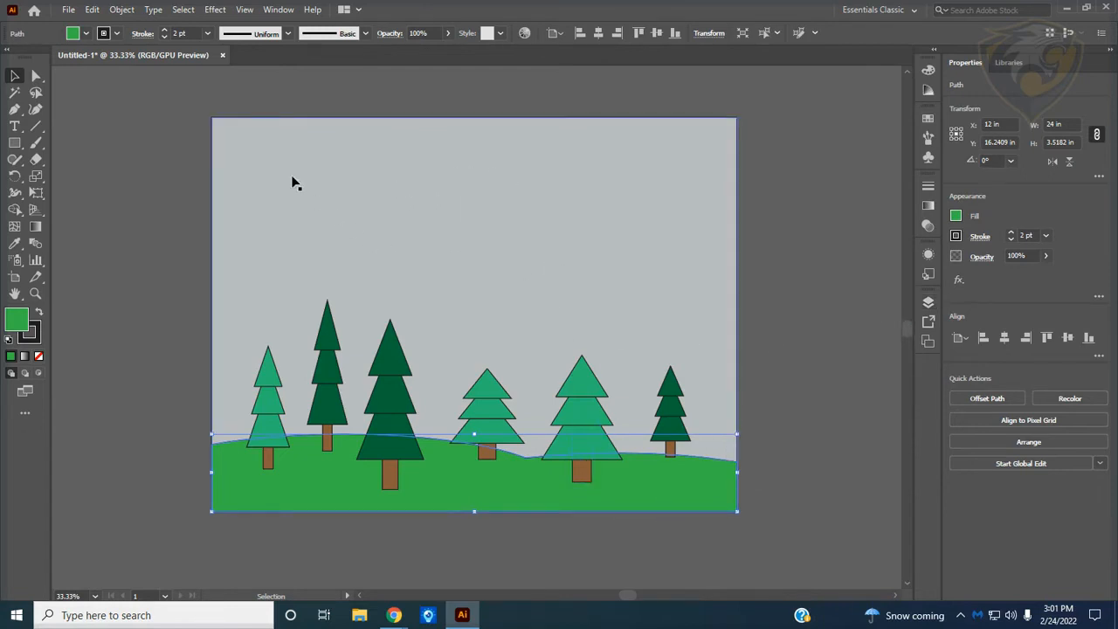
left_click(929, 303)
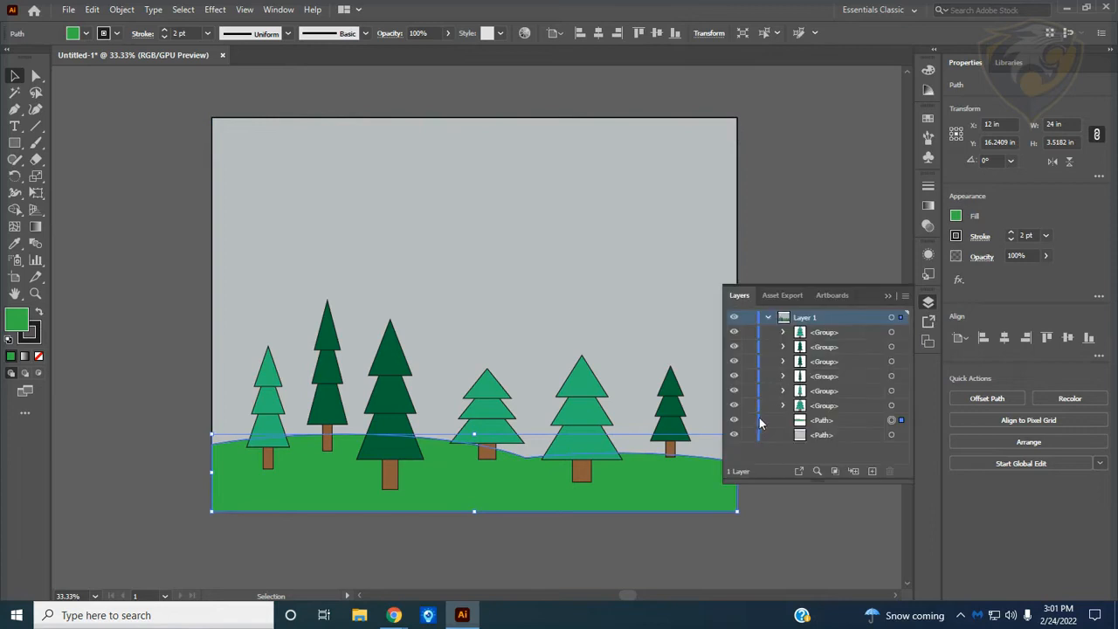
left_click(888, 296)
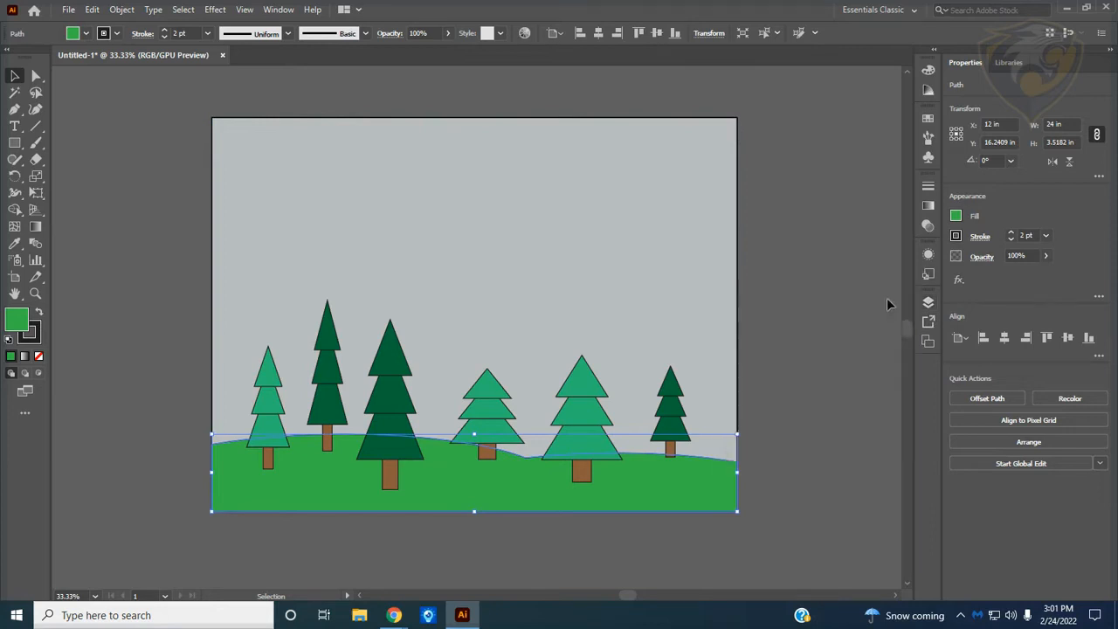
Change the hill's fill to a deeper green with RGB values 0, 159, 76
left_click(87, 34)
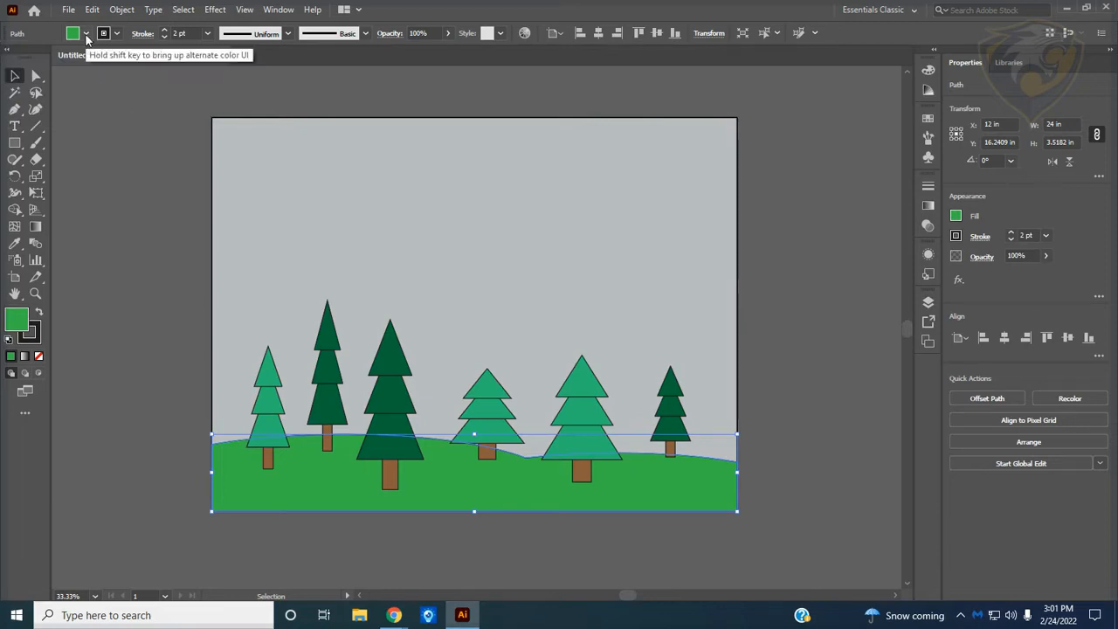
left_click(86, 37, "shift")
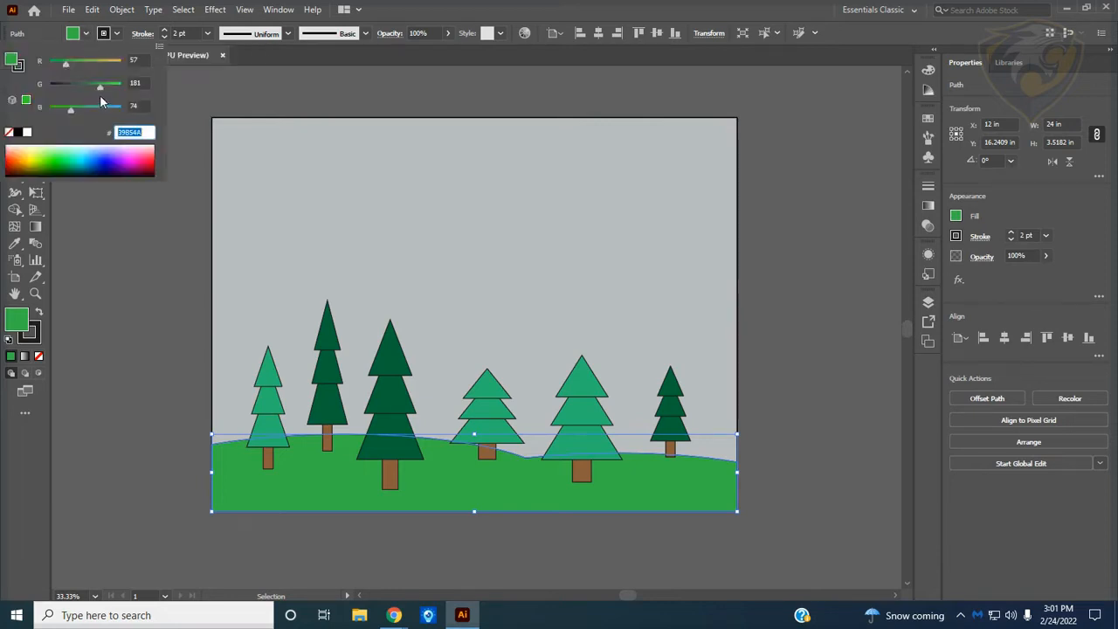
left_click_drag(100, 87, 76, 112)
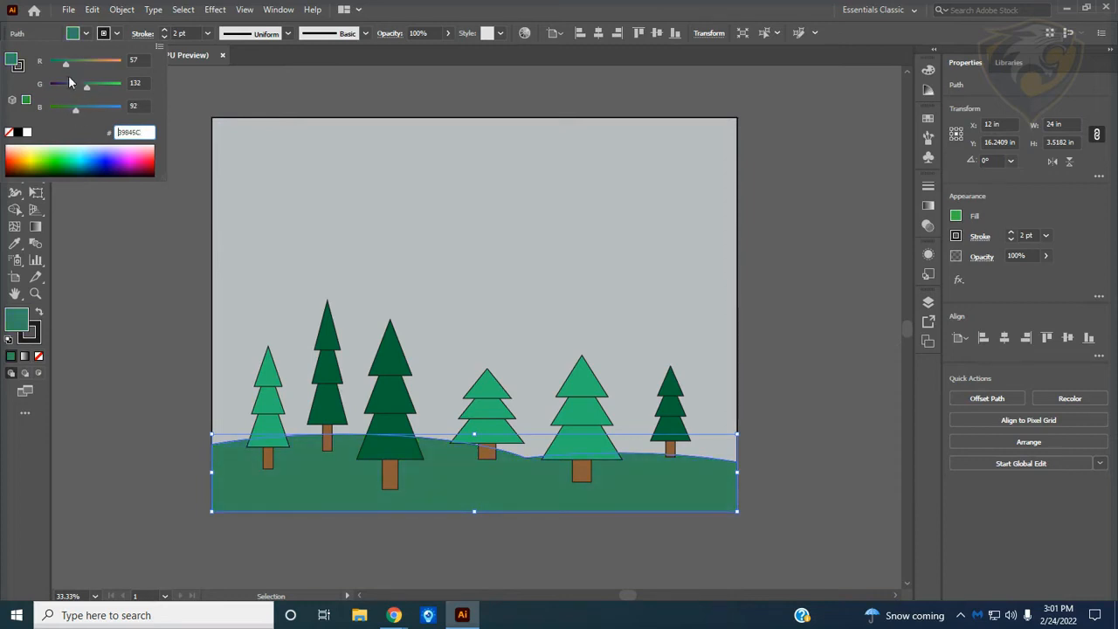
left_click_drag(65, 63, 73, 64)
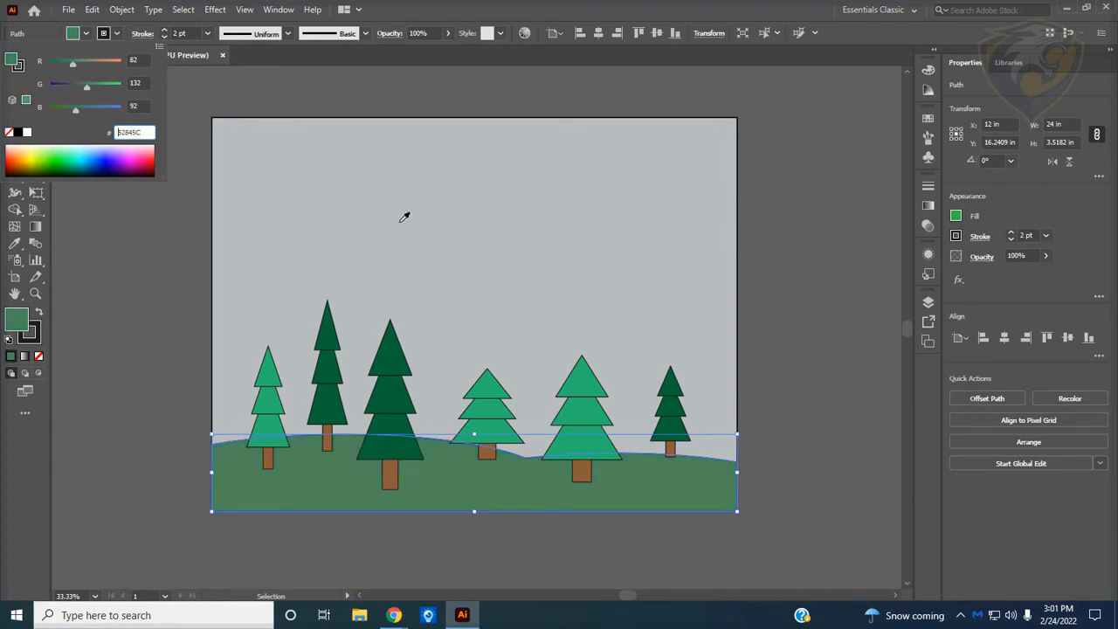
mouse_move(77, 156)
left_mouse_down()
mouse_move(108, 152)
mouse_move(53, 161)
mouse_move(72, 160)
left_mouse_up()
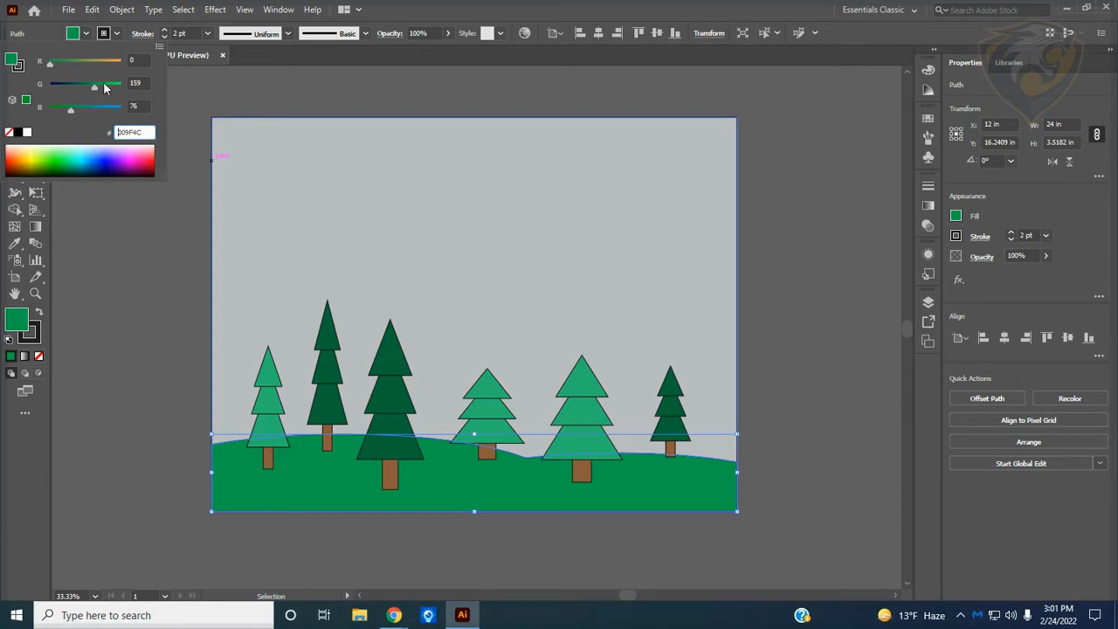
left_click(397, 185)
Change the background rectangle's fill to a muted blue with RGB values 139, 163, 195
left_click(344, 170)
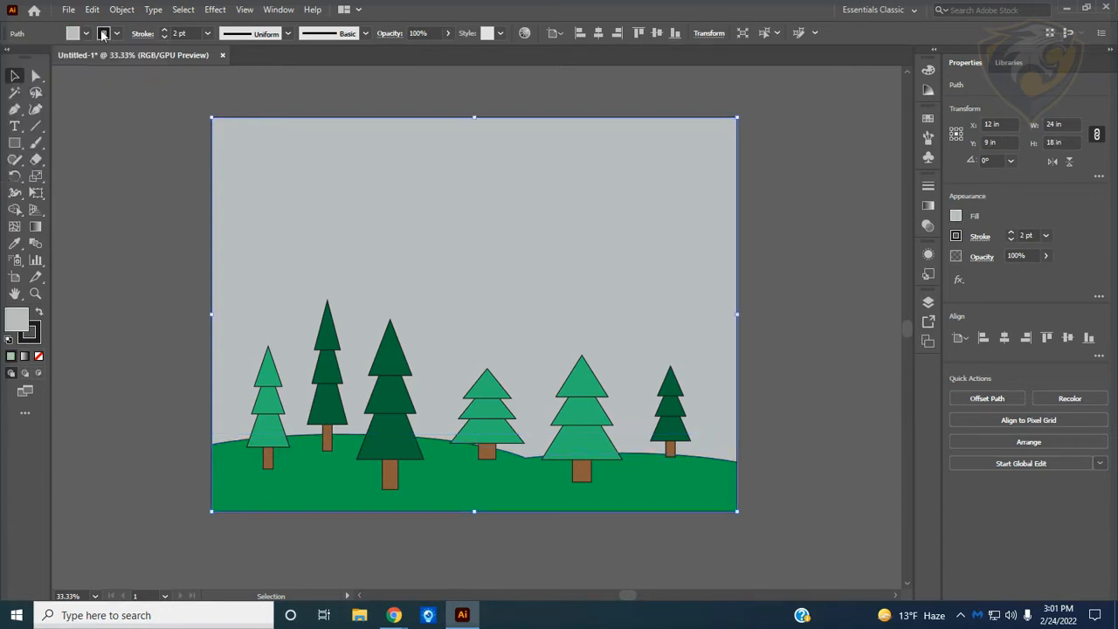
left_click(88, 33)
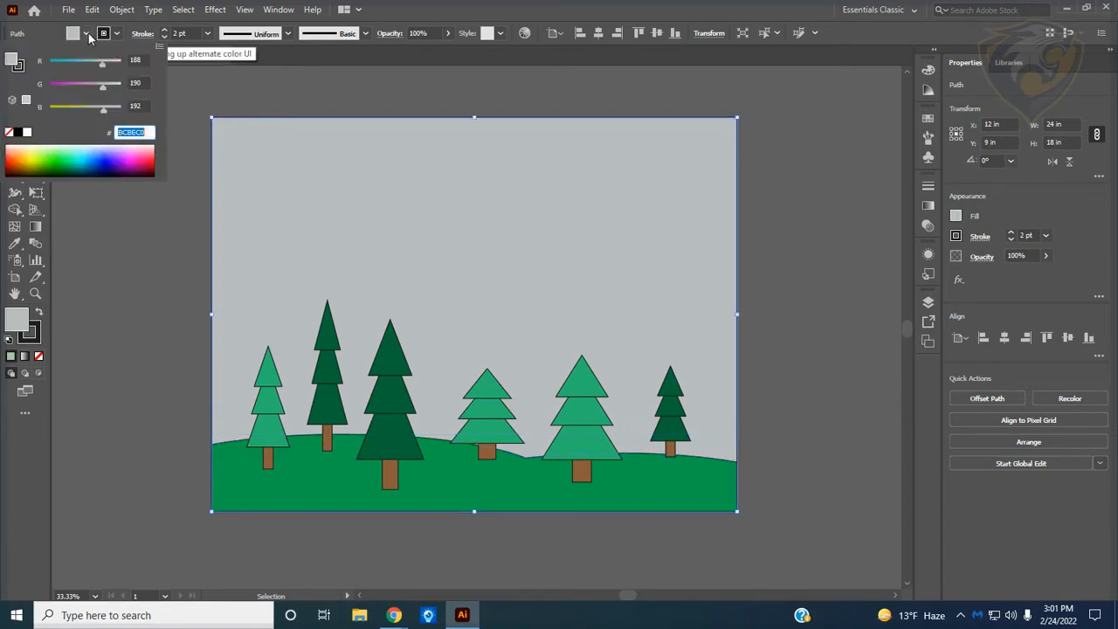
left_click_drag(101, 69, 87, 66)
left_click_drag(102, 113, 95, 91)
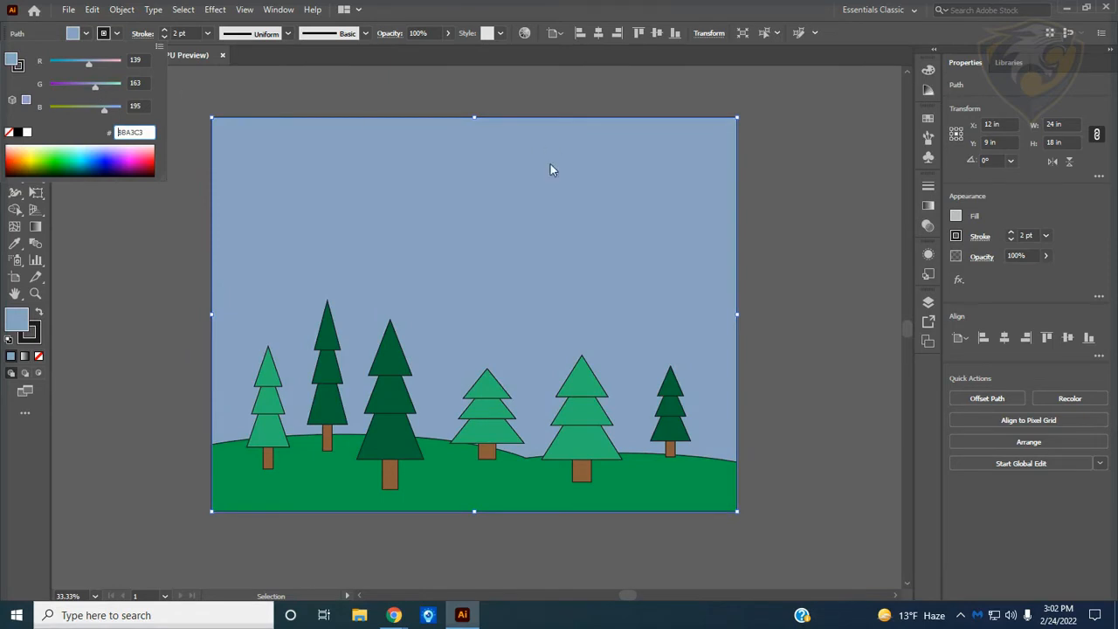
left_click(419, 101)
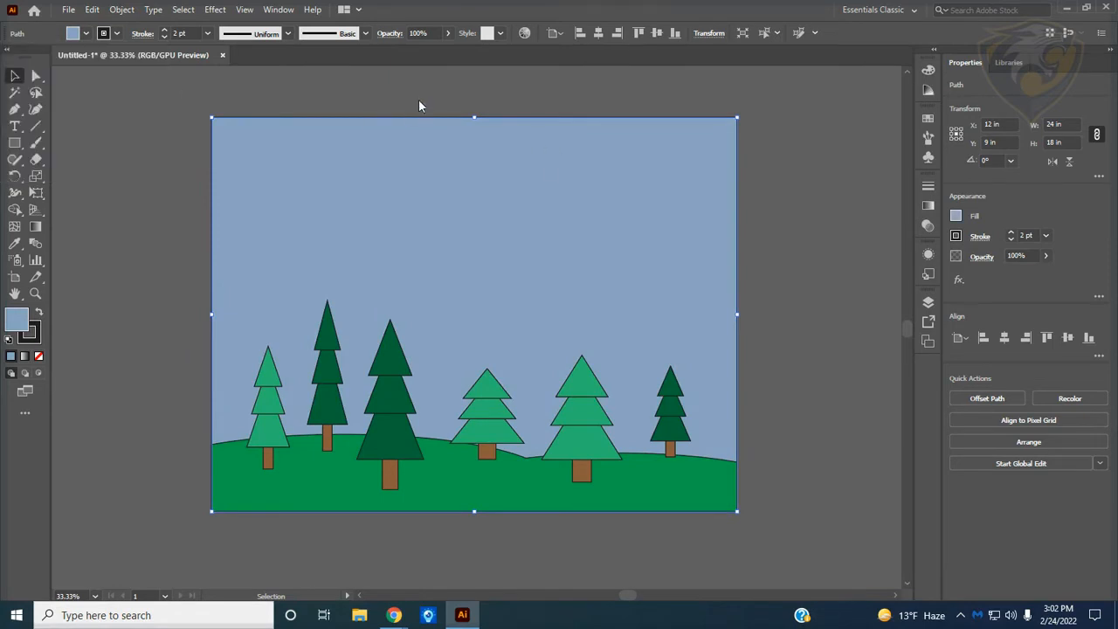
Lock the blue background and green hill paths in Layer 1
left_click(928, 304)
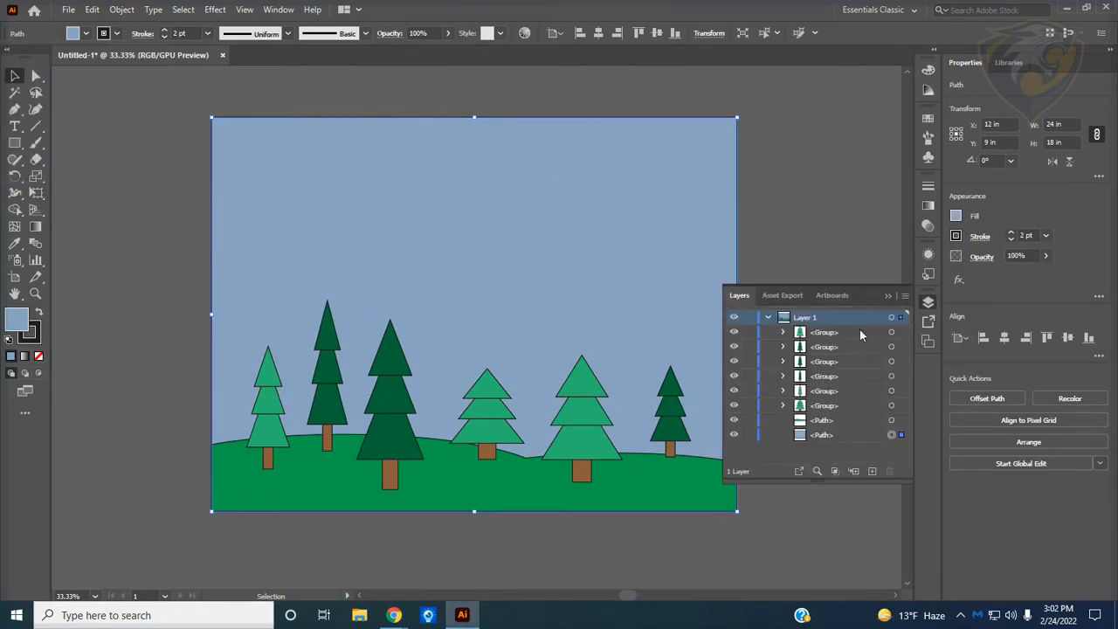
left_click(749, 434)
left_click(749, 421)
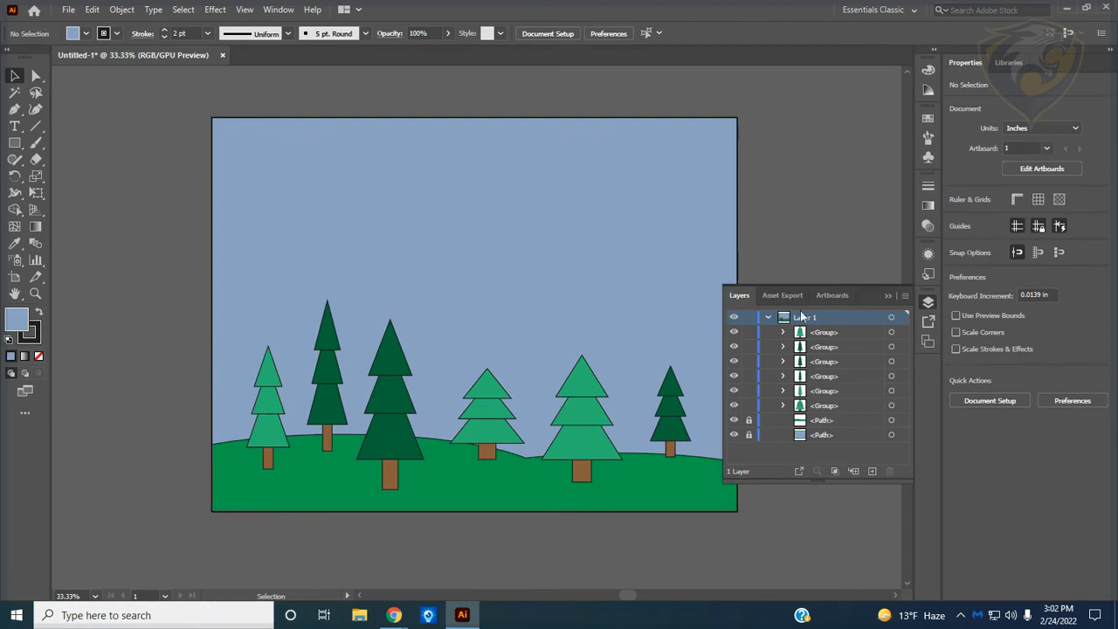
Unlock the background path in Layer 1 and select the background rectangle
left_click(887, 297)
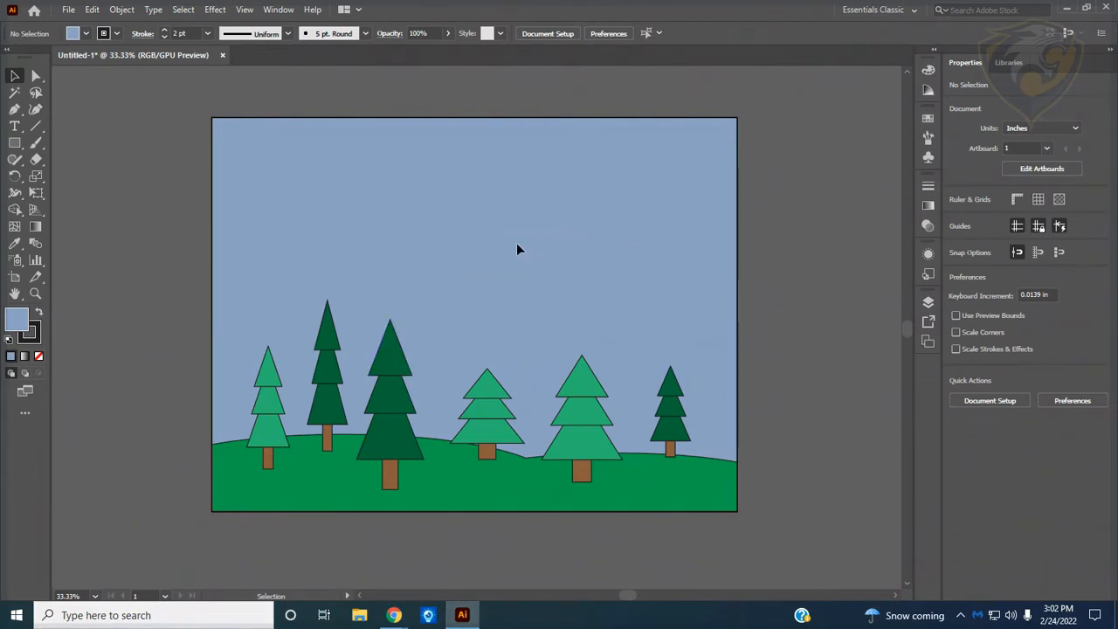
left_click(930, 305)
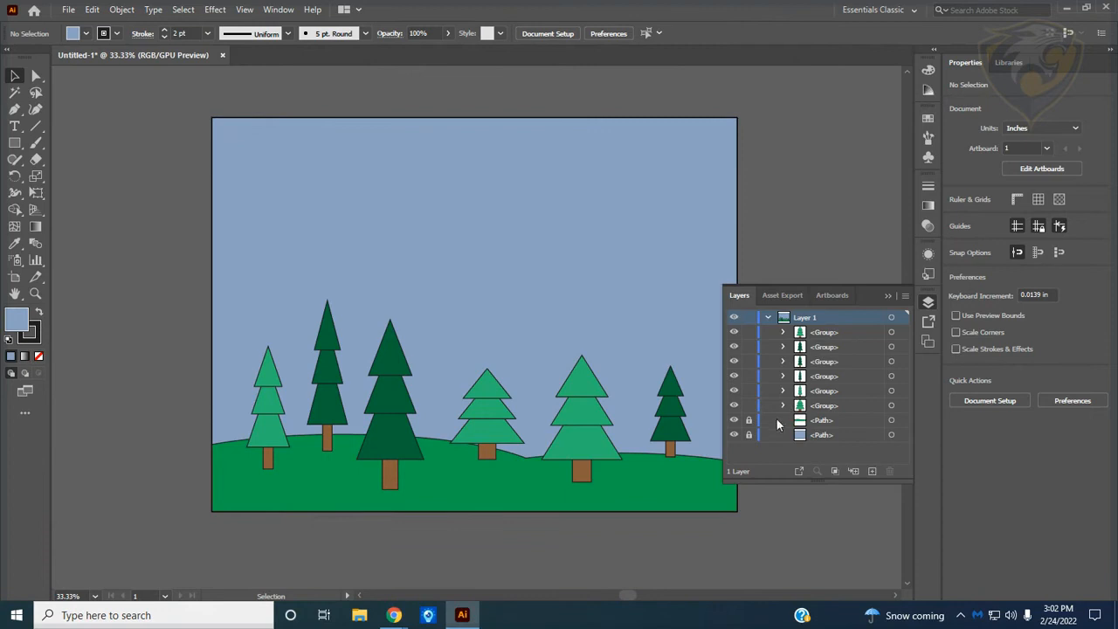
left_click(85, 33)
left_click(79, 99)
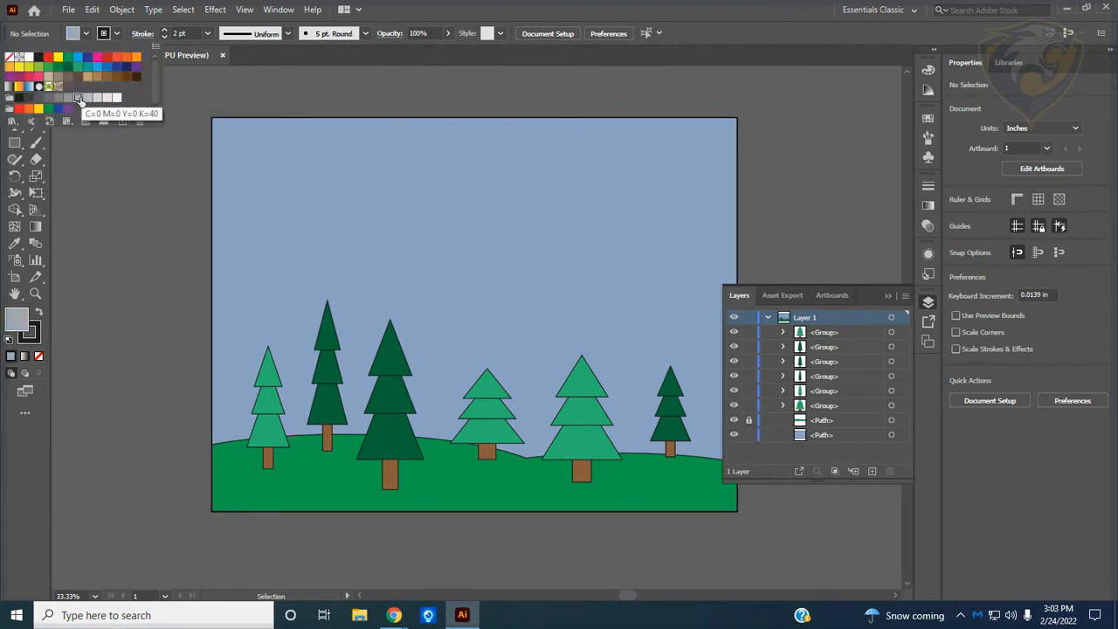
left_click(749, 421)
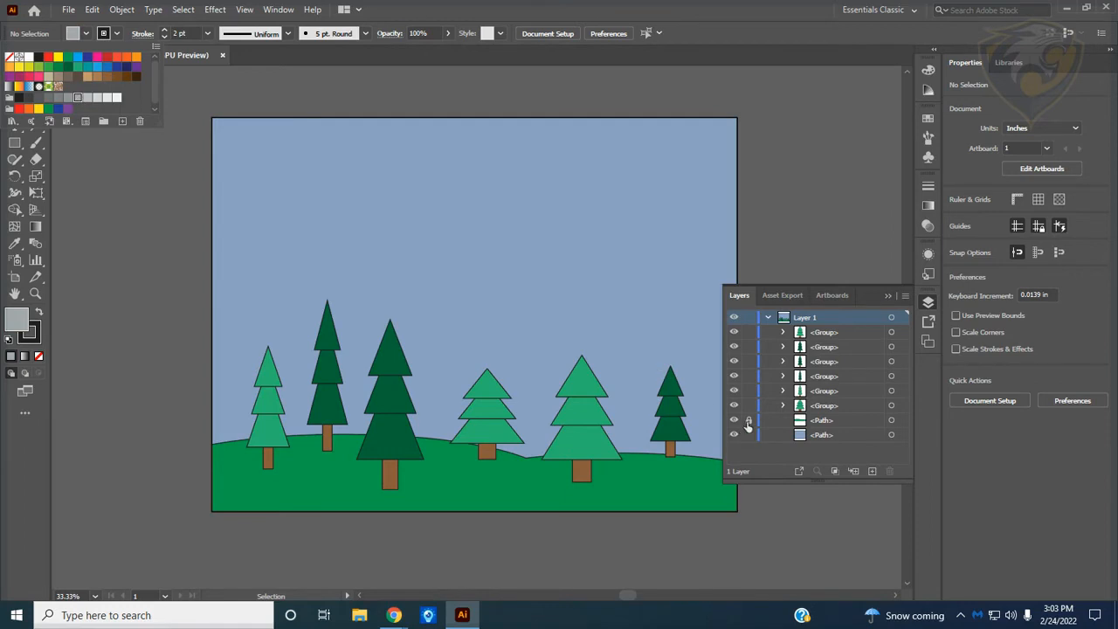
left_click(600, 371)
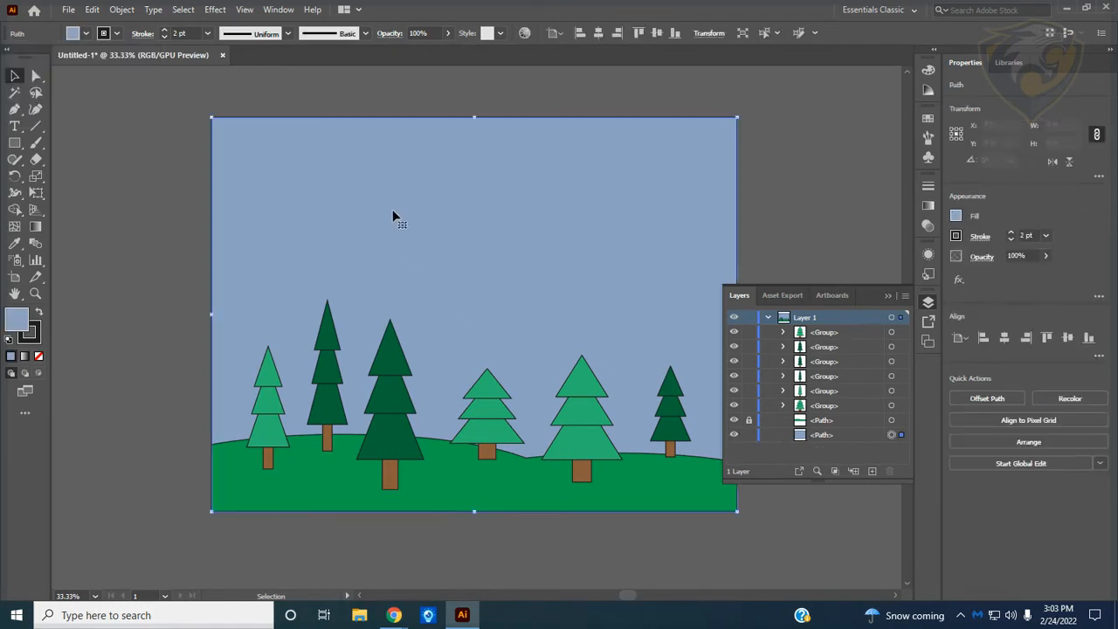
Change the background rectangle's fill to a medium grey swatch
left_click(85, 33)
left_click(87, 97)
left_click(99, 99)
left_click(77, 98)
left_click(67, 98)
left_click(59, 98)
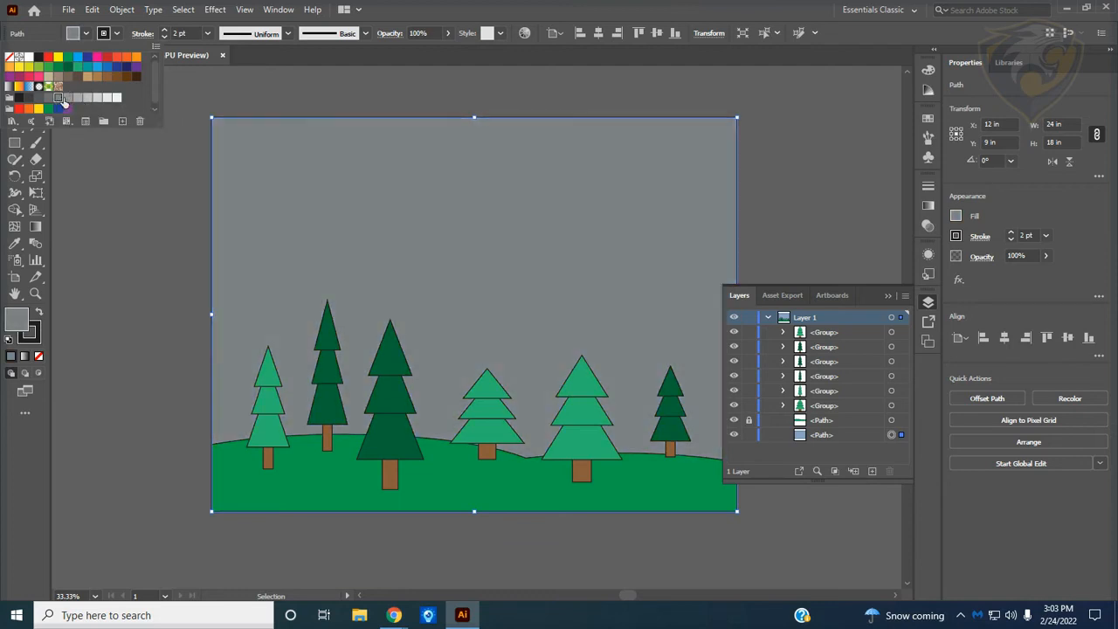
Lock the grey background path in Layer 1 and clear the selection
left_click(888, 297)
left_click(888, 296)
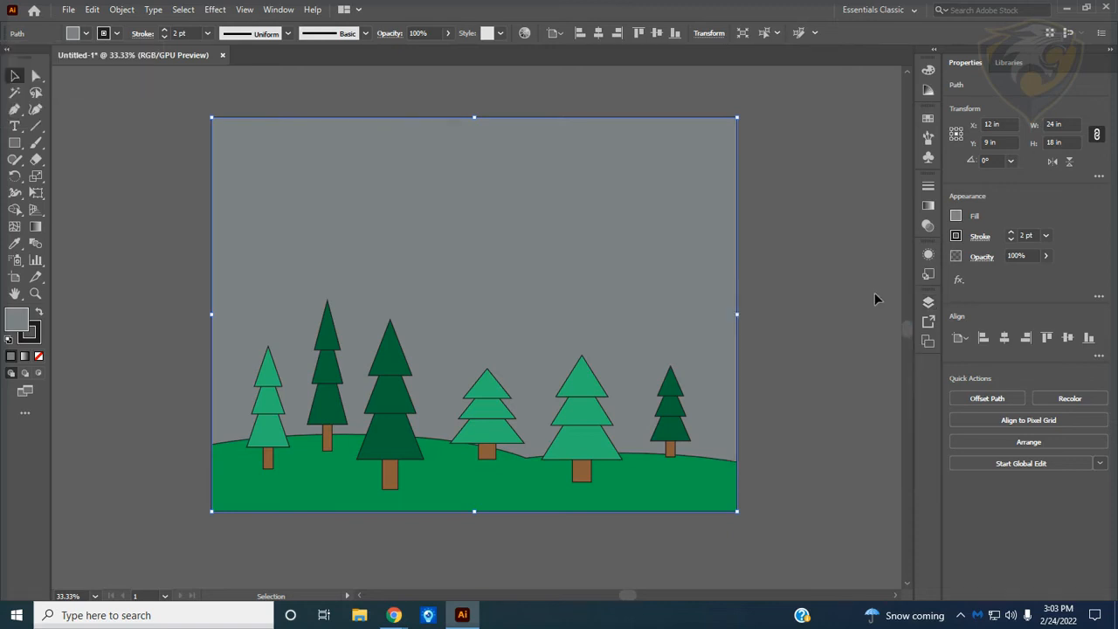
left_click(927, 304)
key("ctrl+shift+a")
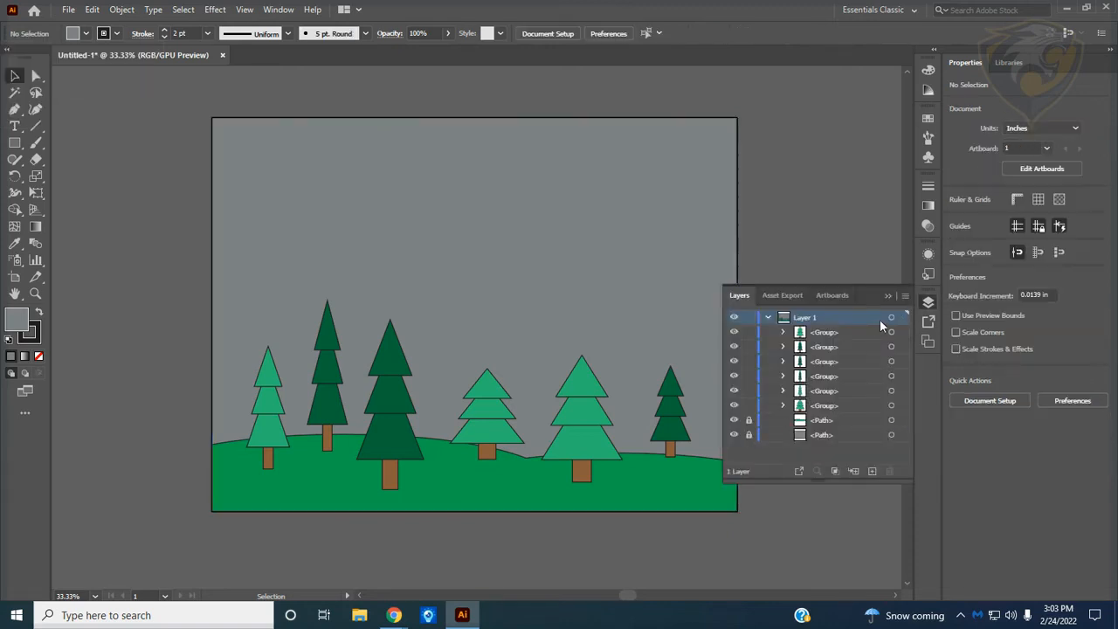
left_click(892, 296)
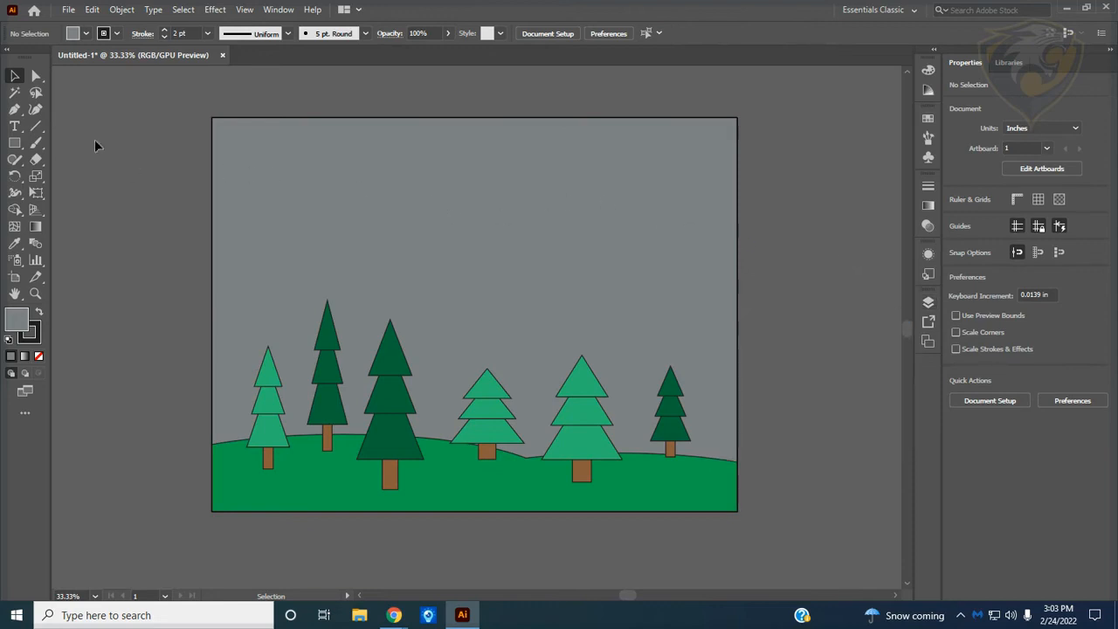
Draw a circle about 4.85 in across in the sky's upper-left area with the Ellipse tool and fill it with very light grey
left_click(15, 145)
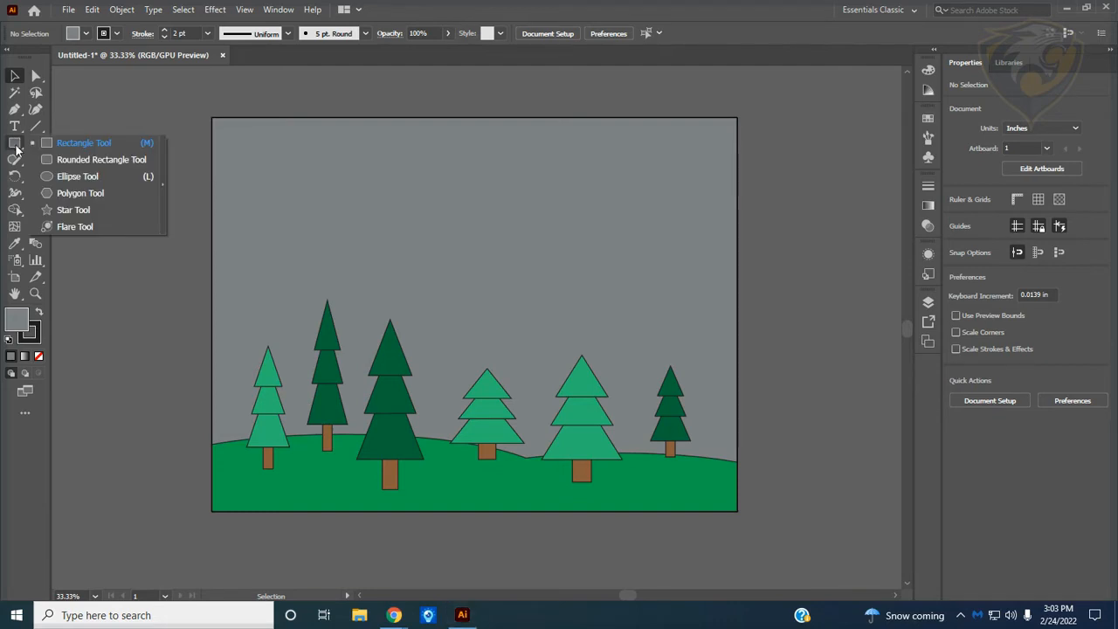
left_click(77, 176)
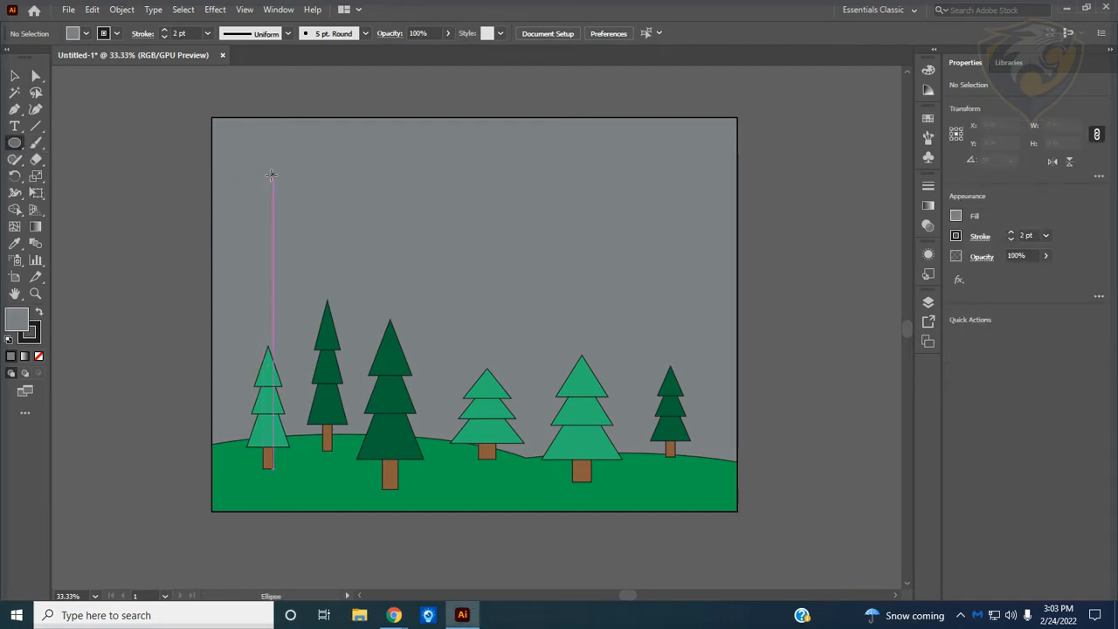
left_click_drag(271, 174, 309, 229)
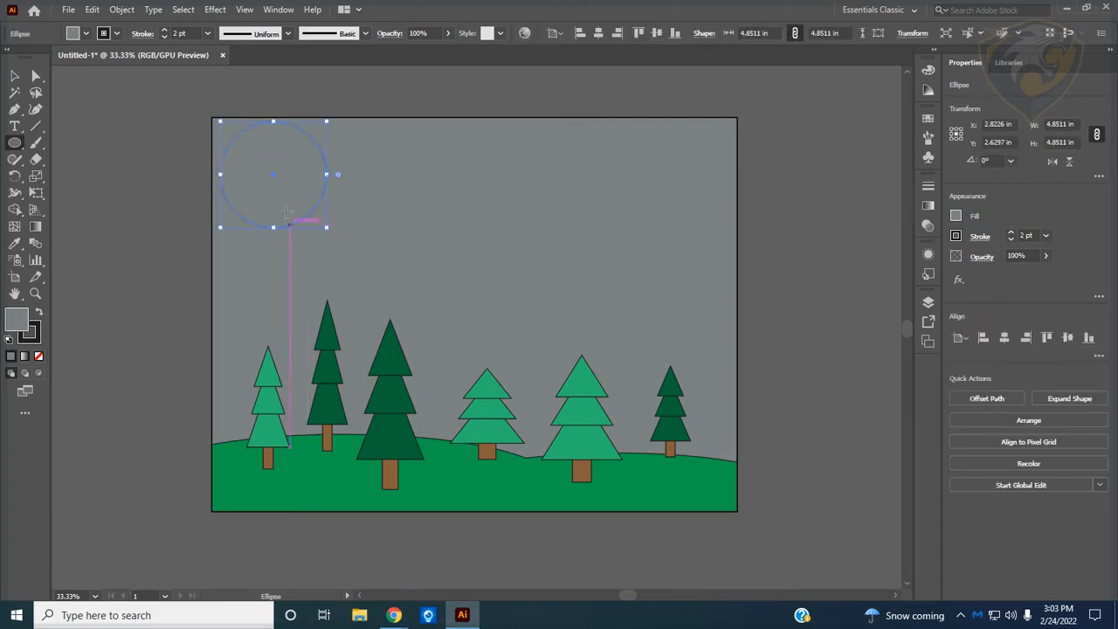
left_click(86, 33)
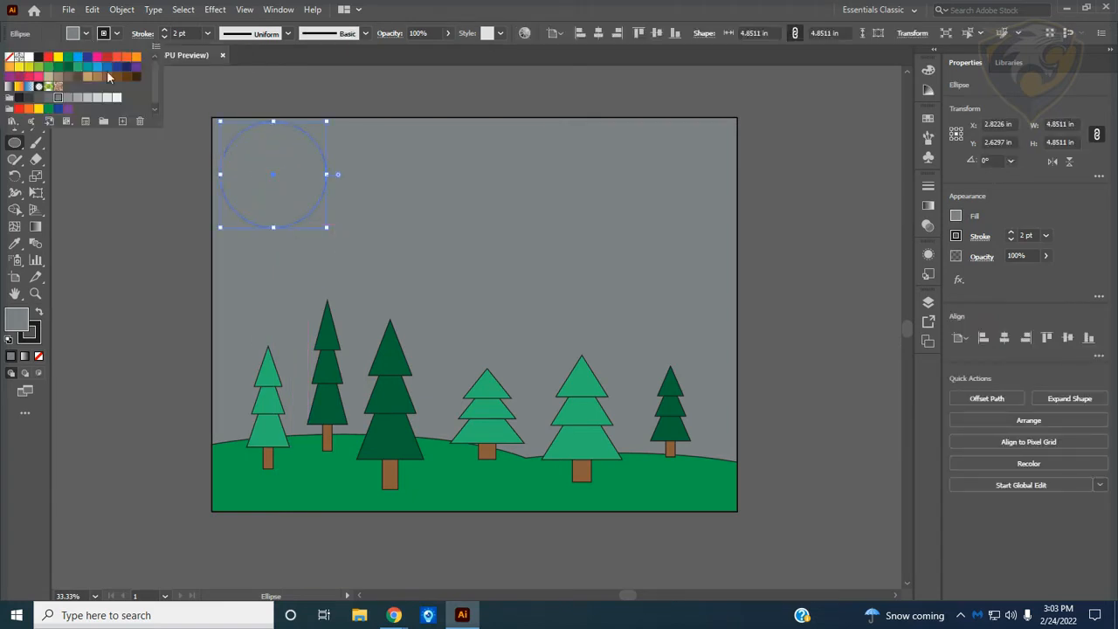
left_click(106, 98)
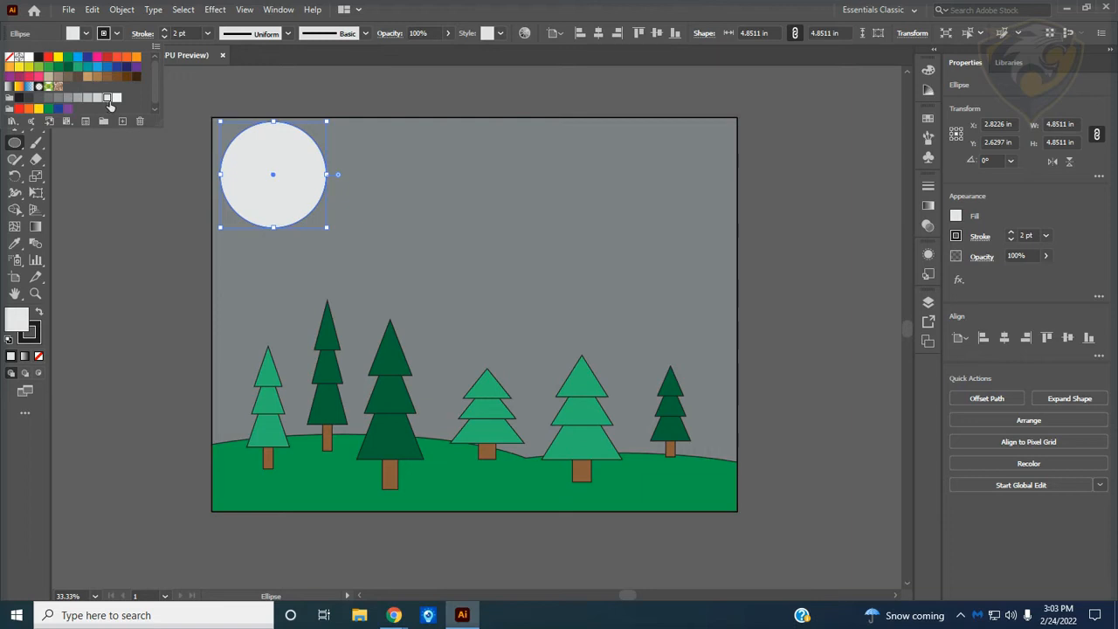
Move the light grey circle slightly right and down to about X 3.23 in, Y 3.27 in, and deselect it
left_click(261, 82)
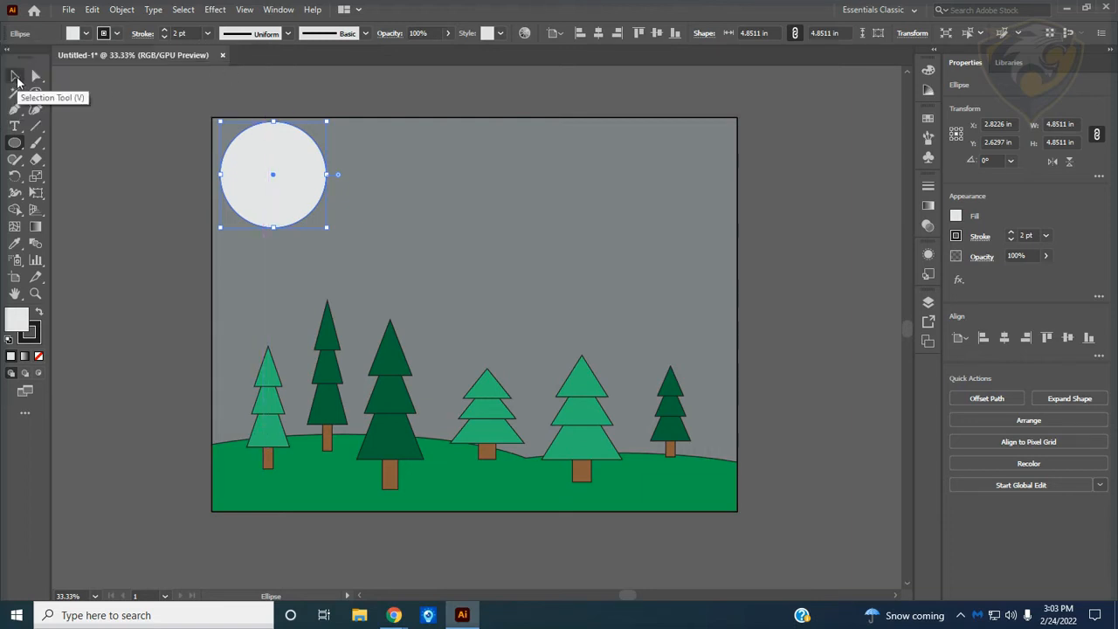
left_click(16, 81)
left_click_drag(250, 169, 259, 182)
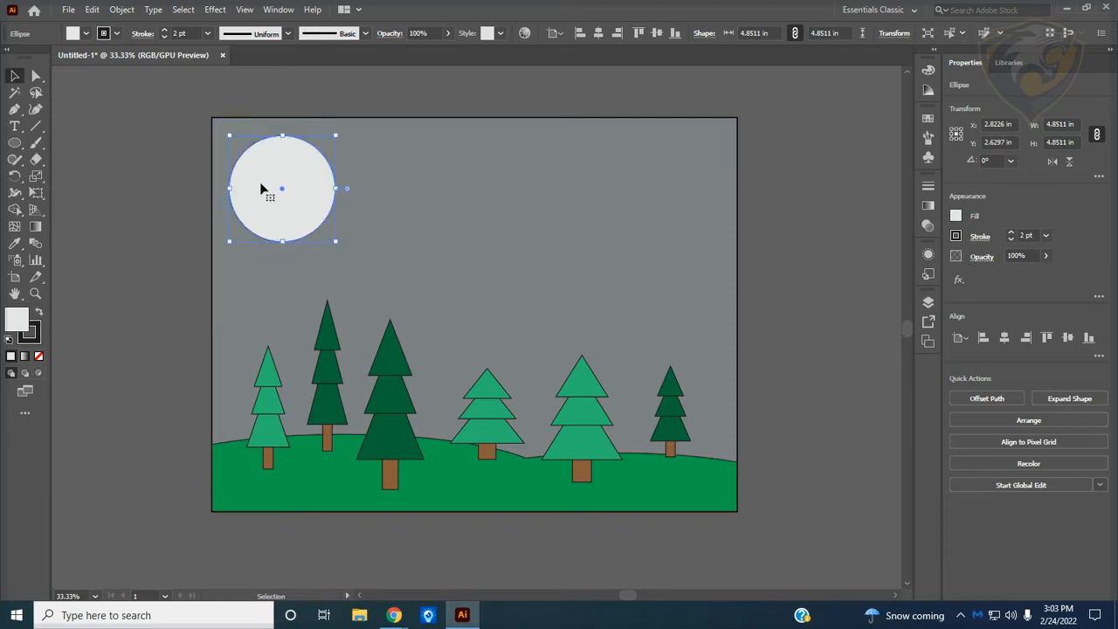
left_click(291, 87)
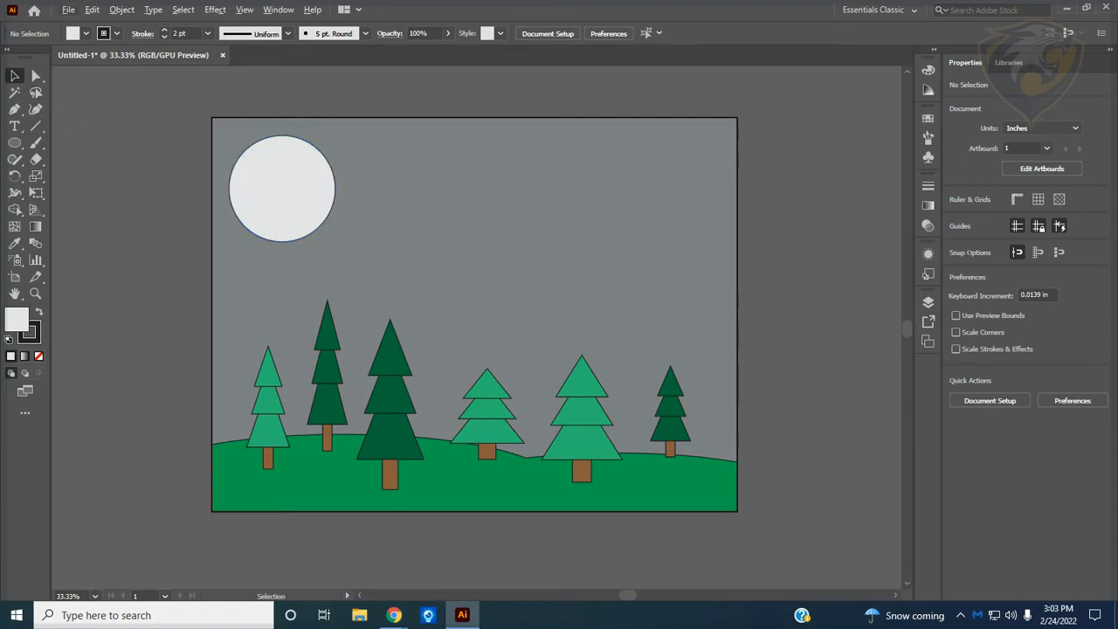
Duplicate the moon circle slightly right and down so the copy overlaps it, and select both circles
left_click(282, 215)
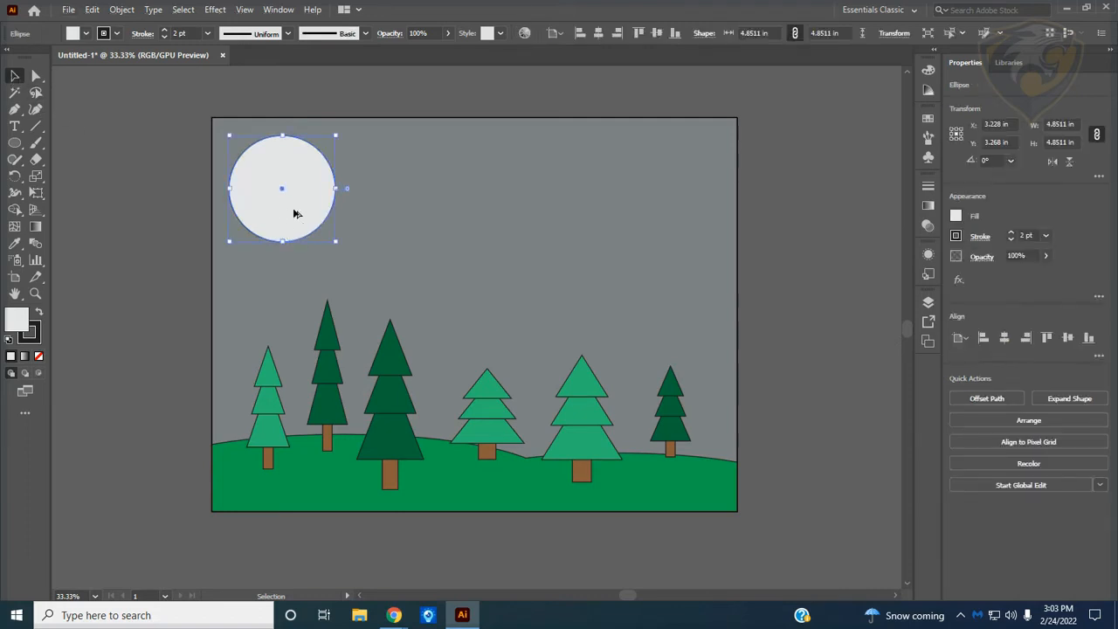
left_click_drag(295, 214, 335, 232)
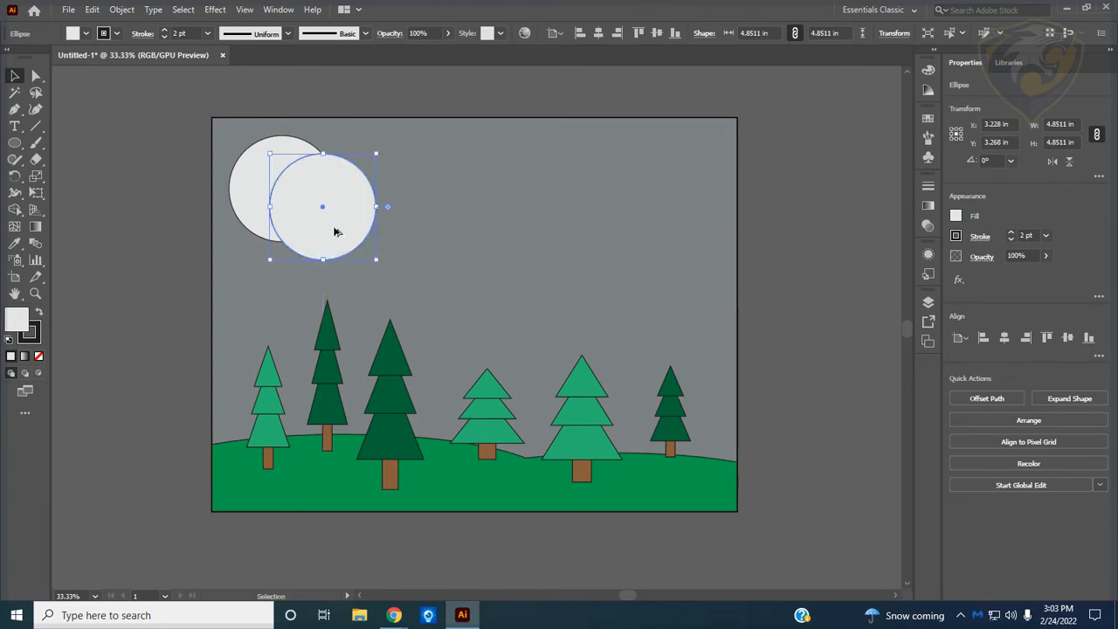
left_click(163, 145)
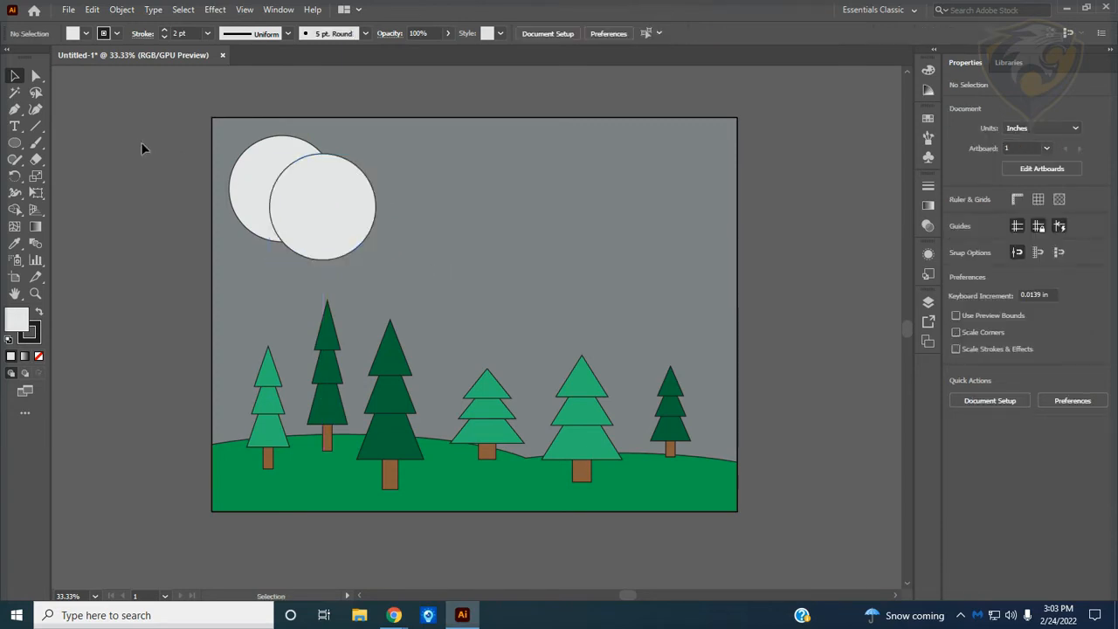
left_click(248, 212)
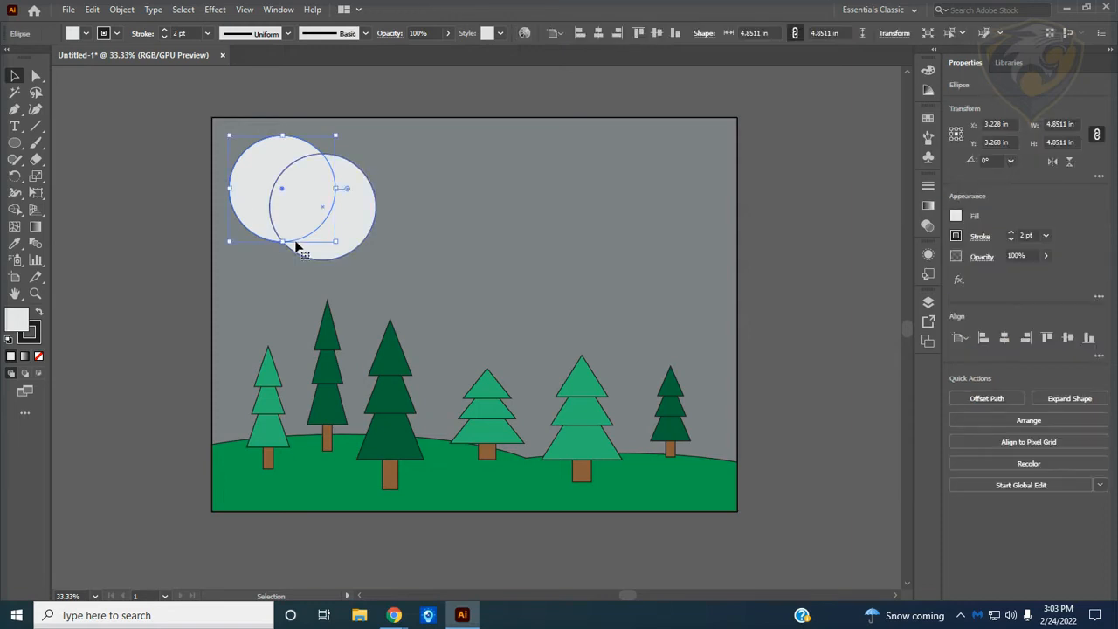
left_click(360, 236, "shift")
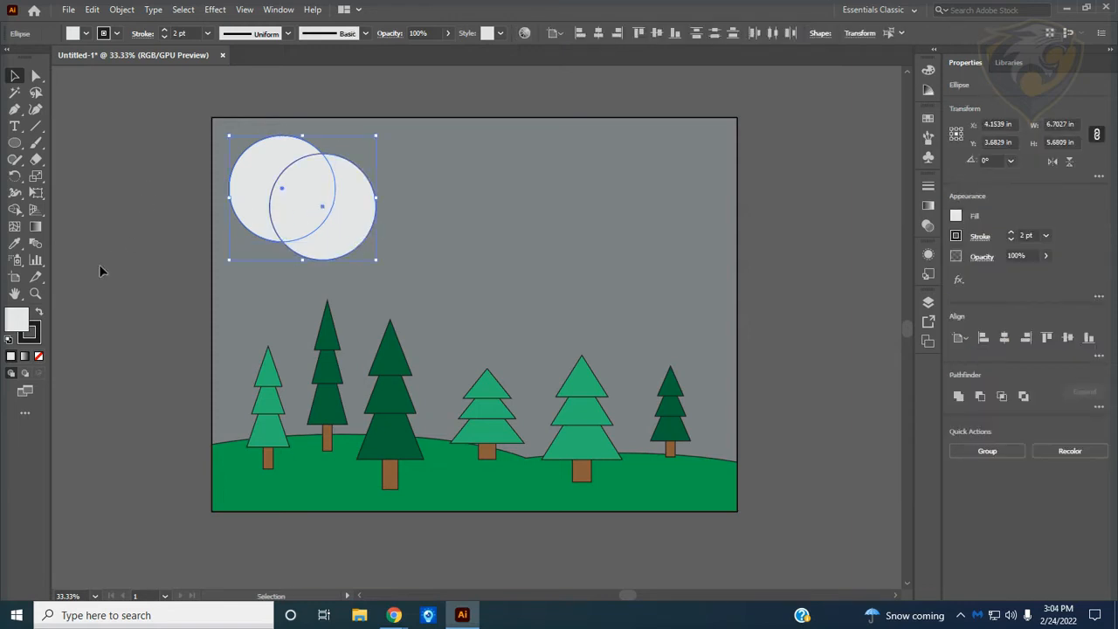
Try to cut a crescent from the overlapping circles with Shape Builder, and undo back to the single circle
left_click(15, 210)
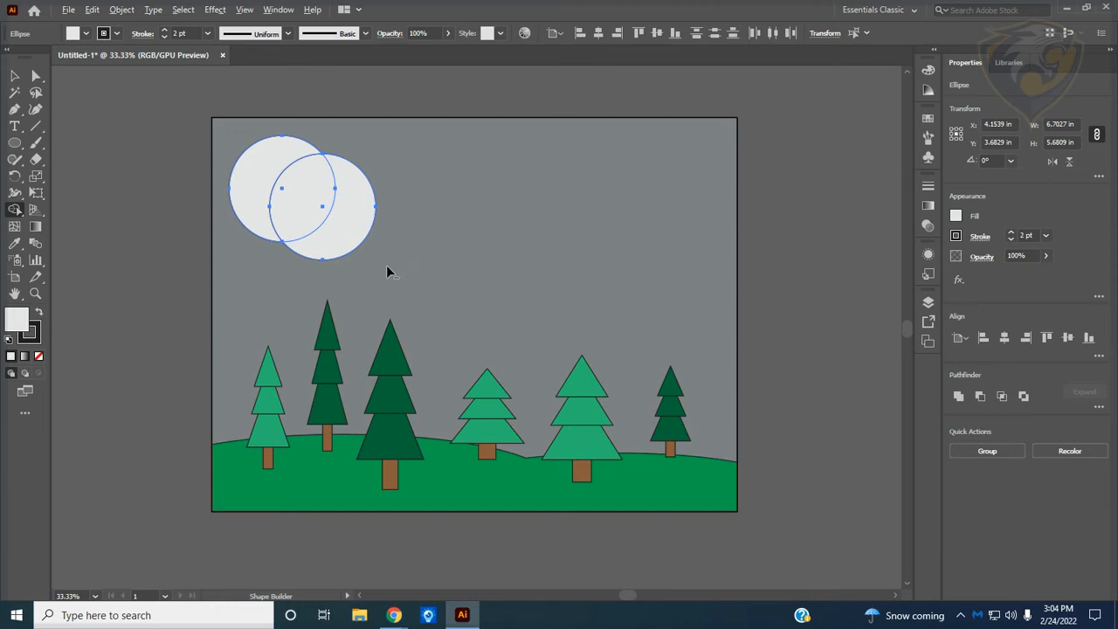
left_click_drag(384, 265, 312, 219)
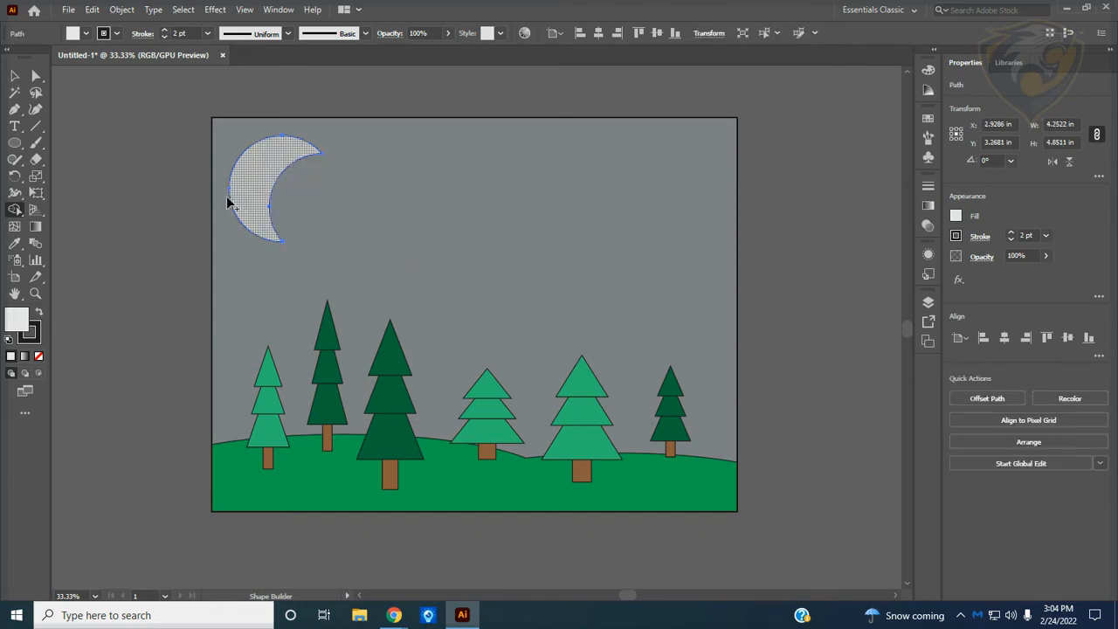
left_click(14, 76)
left_click(140, 105)
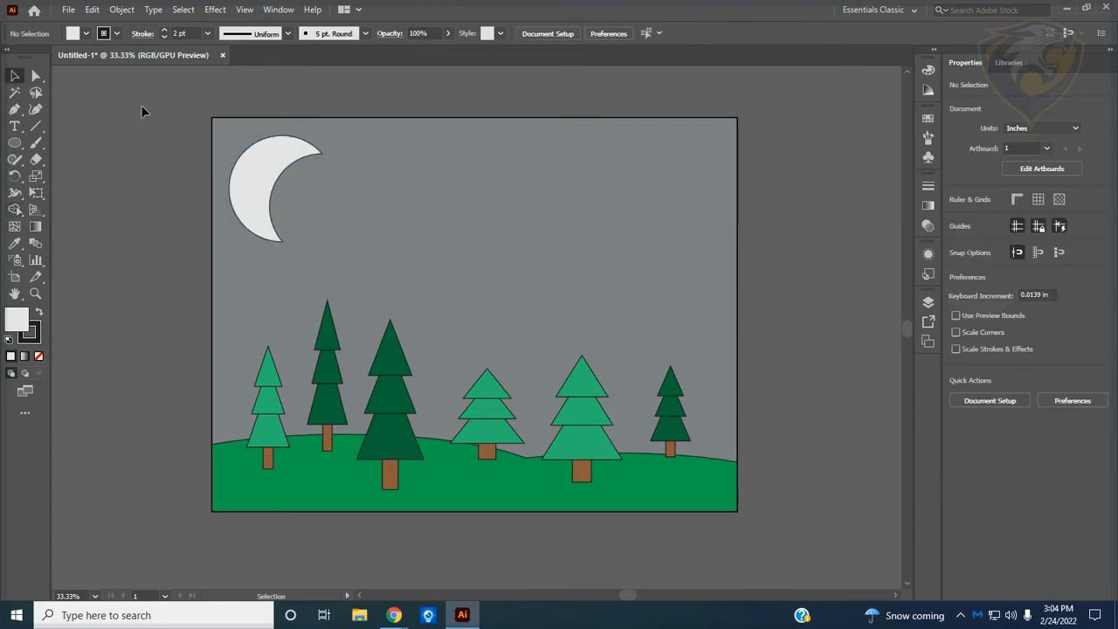
key("ctrl+z")
key("ctrl+z")
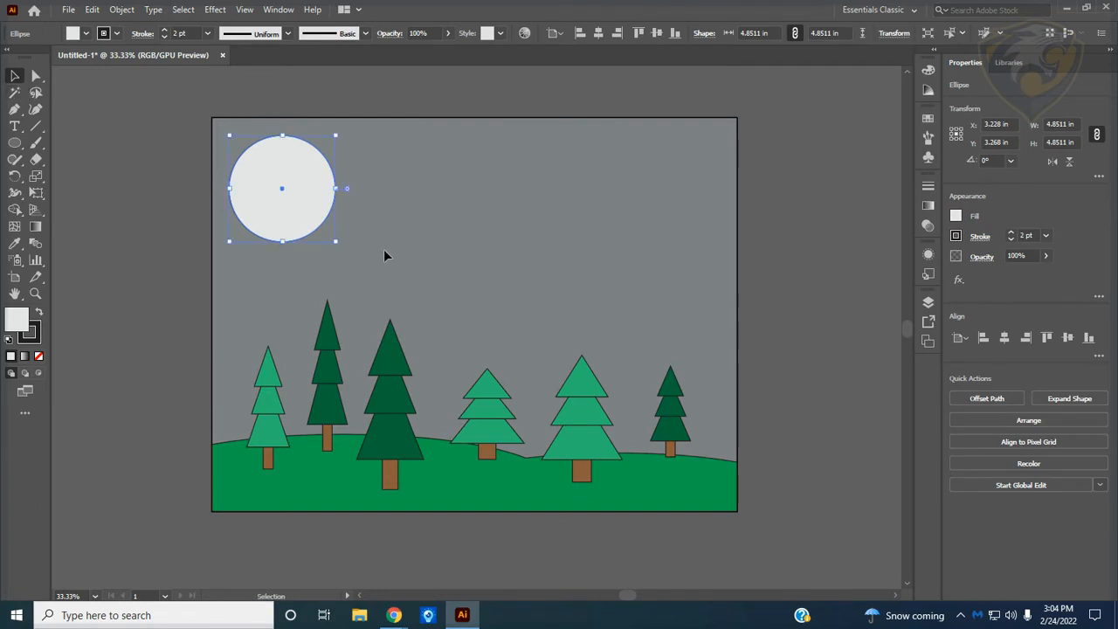
Duplicate the circle about 1.5 in right and 1 in down, and remove the copy's area with Shape Builder to form a crescent moon
left_click_drag(318, 211, 348, 231)
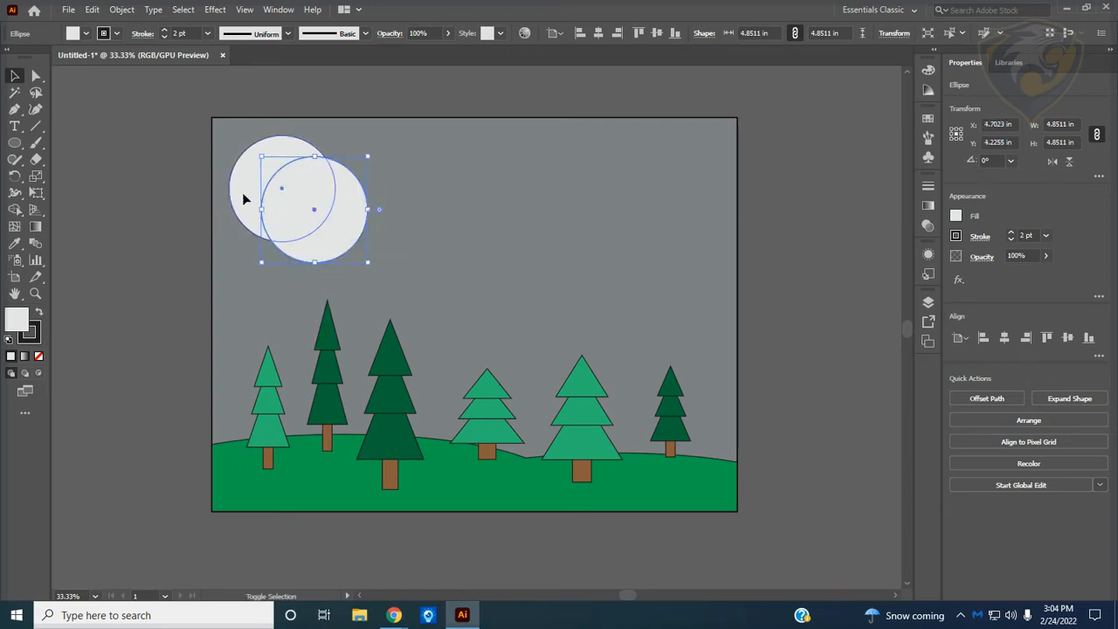
left_click(244, 199, "shift")
left_click(12, 210)
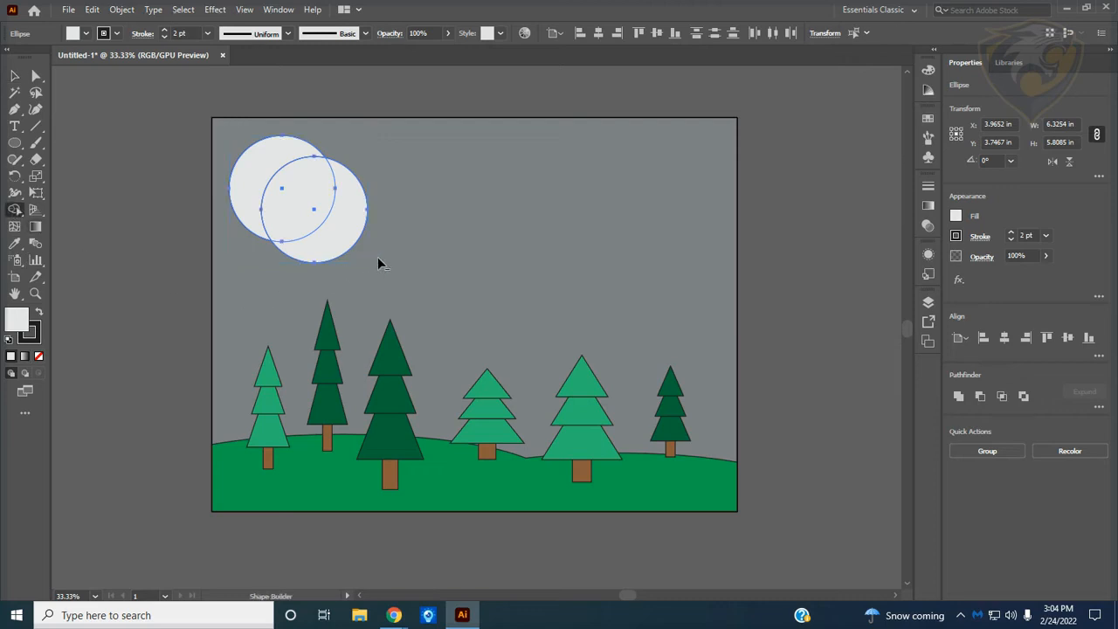
left_click_drag(367, 253, 308, 223)
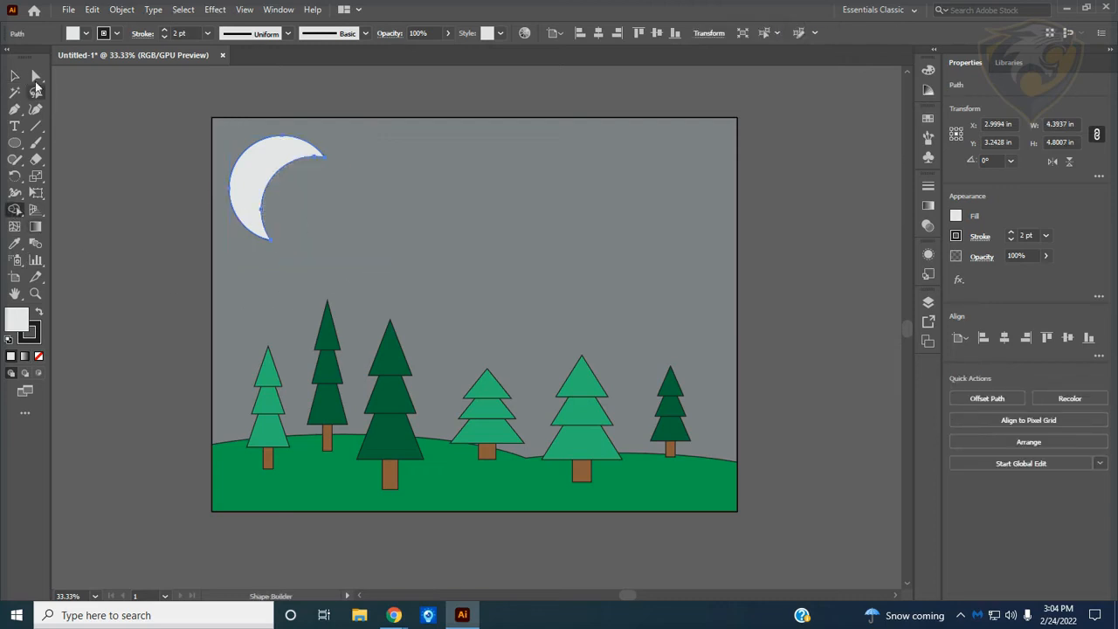
left_click(15, 76)
left_click(111, 116)
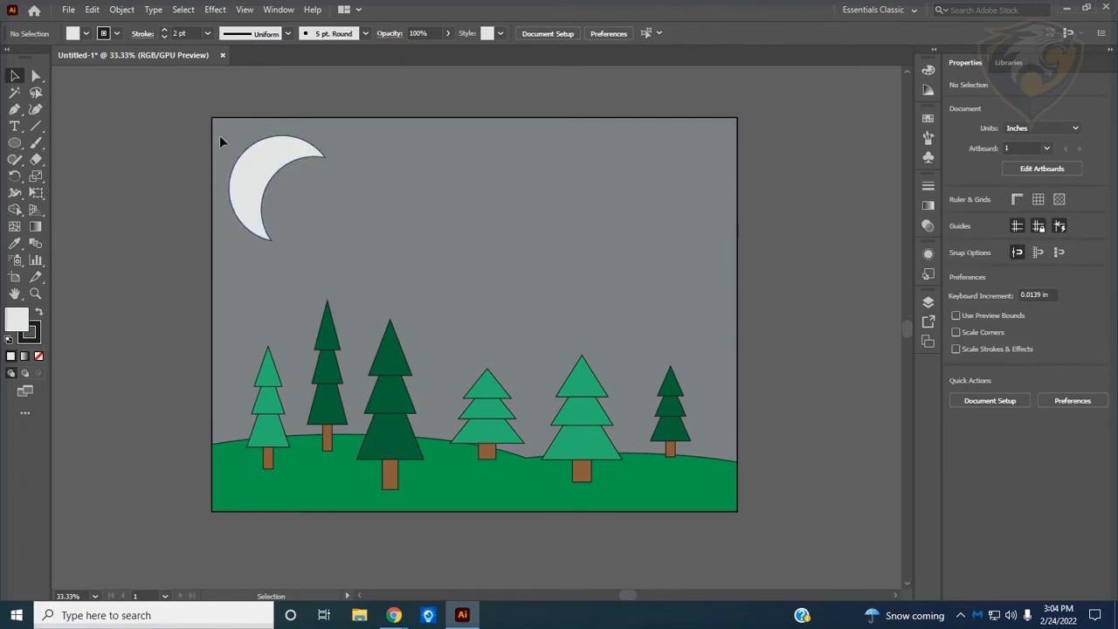
left_click(283, 171)
left_click(178, 126)
Draw a light grey five-pointed star about 1.4 in wide in the sky to the right of the moon
right_click(15, 145)
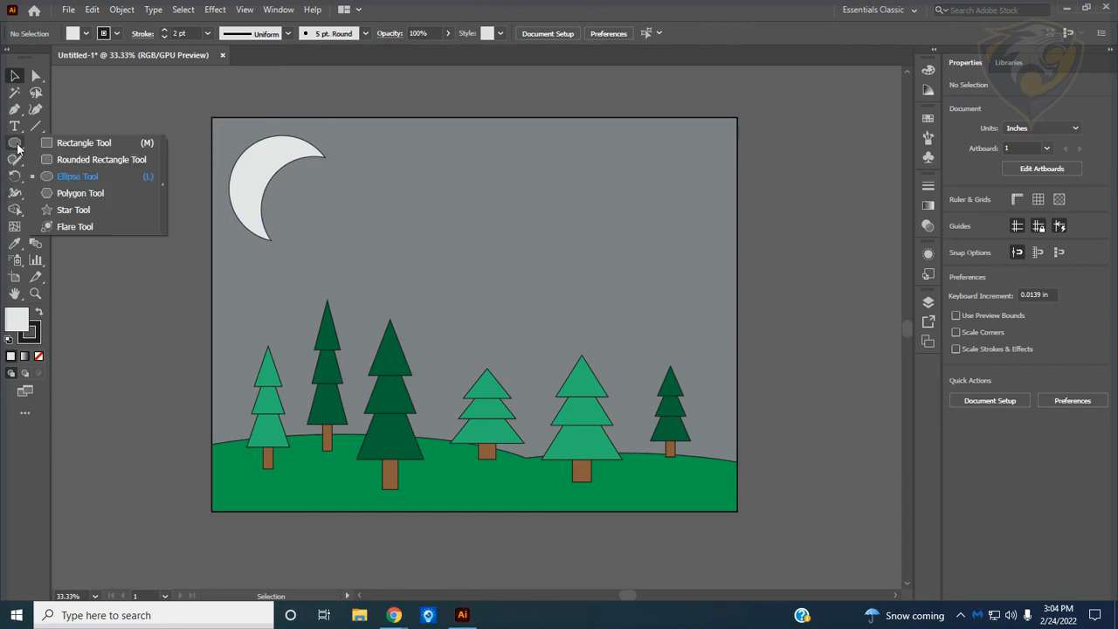
left_click(74, 211)
left_click_drag(428, 177, 438, 186)
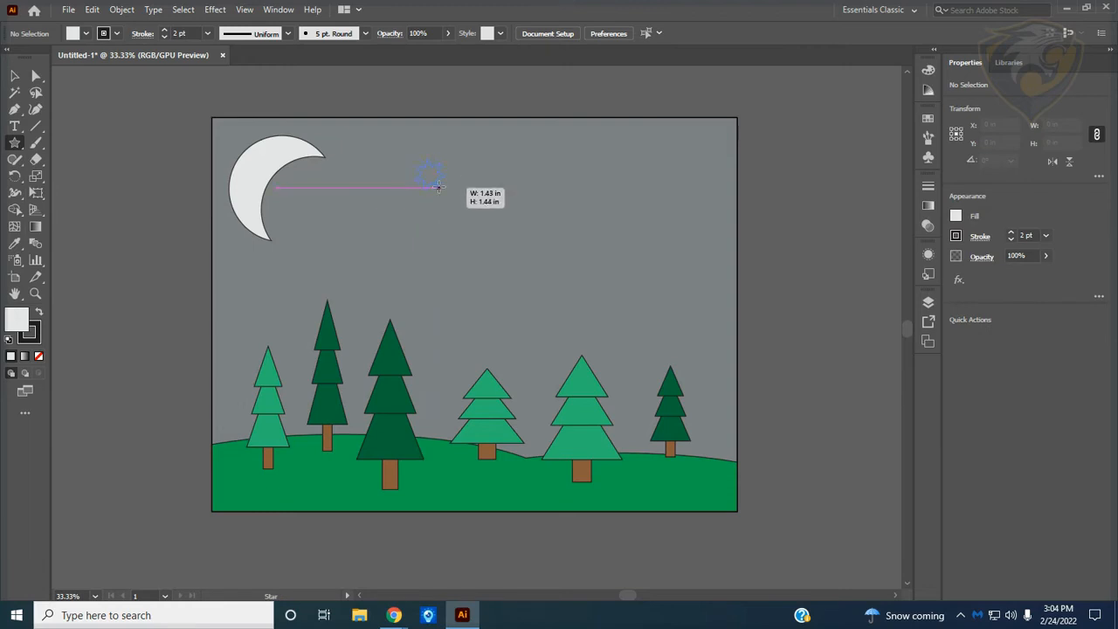
left_click_drag(438, 186, 438, 186)
Draw a four-pointed star to the right of the first star and a seven-pointed star about 0.9 in wide below and between them
mouse_move(525, 167)
left_mouse_down()
mouse_move(536, 186)
mouse_move(528, 176)
left_mouse_up()
key("Down")
key("Down")
key("Down")
key("Down")
key("Down")
key("Down")
key("Down")
key("Down")
key("Down")
key("Down")
key("Down")
key("Down")
mouse_move(481, 223)
left_mouse_down()
mouse_move(492, 242)
mouse_move(486, 231)
left_mouse_up()
left_click(15, 78)
Duplicate the seven-pointed star to the left, placing the copy below the five-pointed star at about X 10.2 in, Y 5.04 in
key("ctrl+equal")
key("ctrl+equal")
key("ctrl+equal")
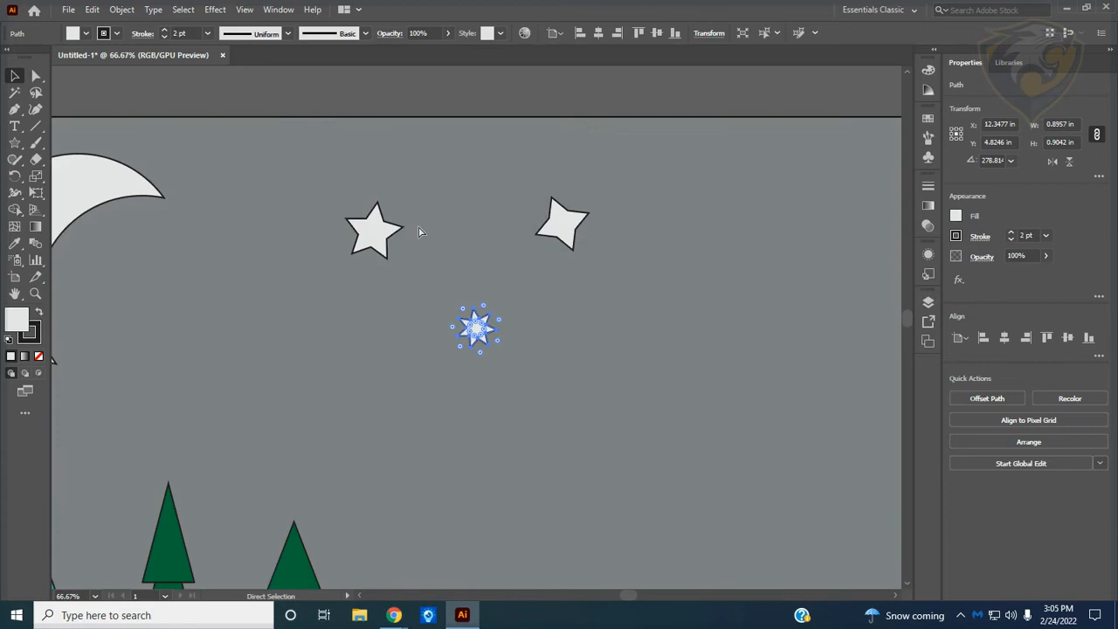
left_click(458, 217)
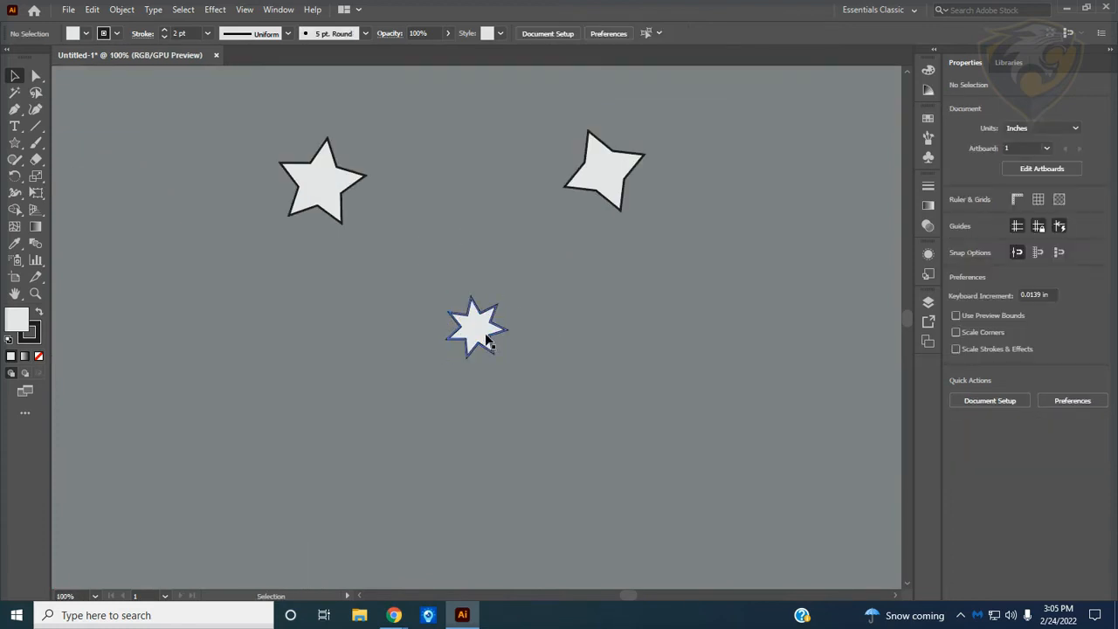
left_click(488, 342)
left_click_drag(489, 342, 349, 355)
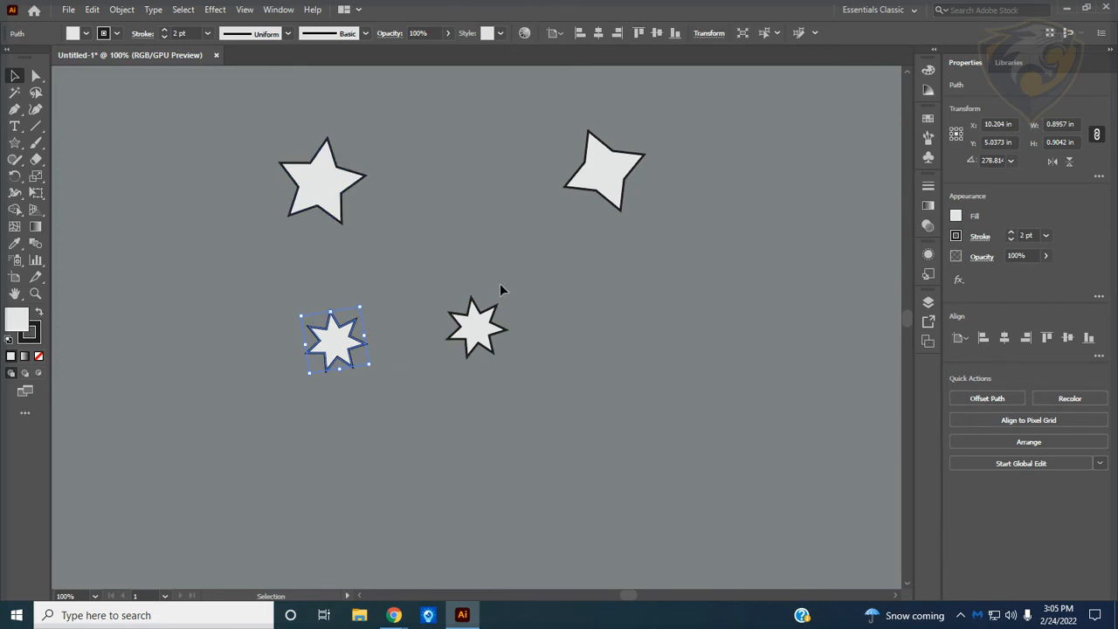
Duplicate the four stars into the right part of the sky, rotate the copied set, and scale it down
scroll(499, 290, "down", 1)
scroll(499, 289, "up", 2)
scroll(490, 280, "down", 3)
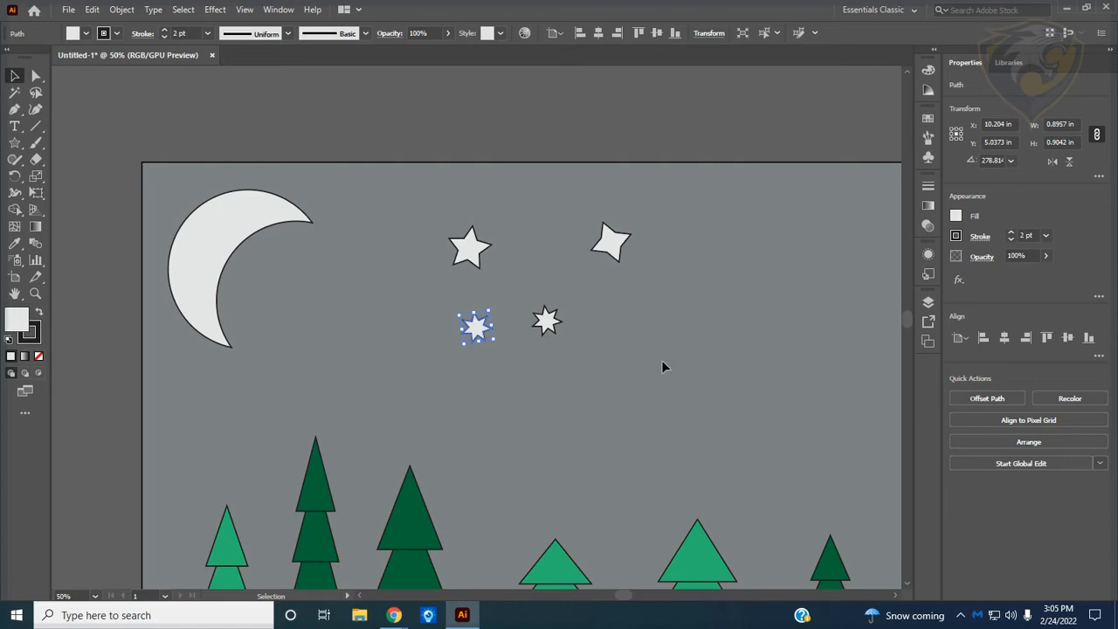
left_click_drag(661, 367, 455, 234)
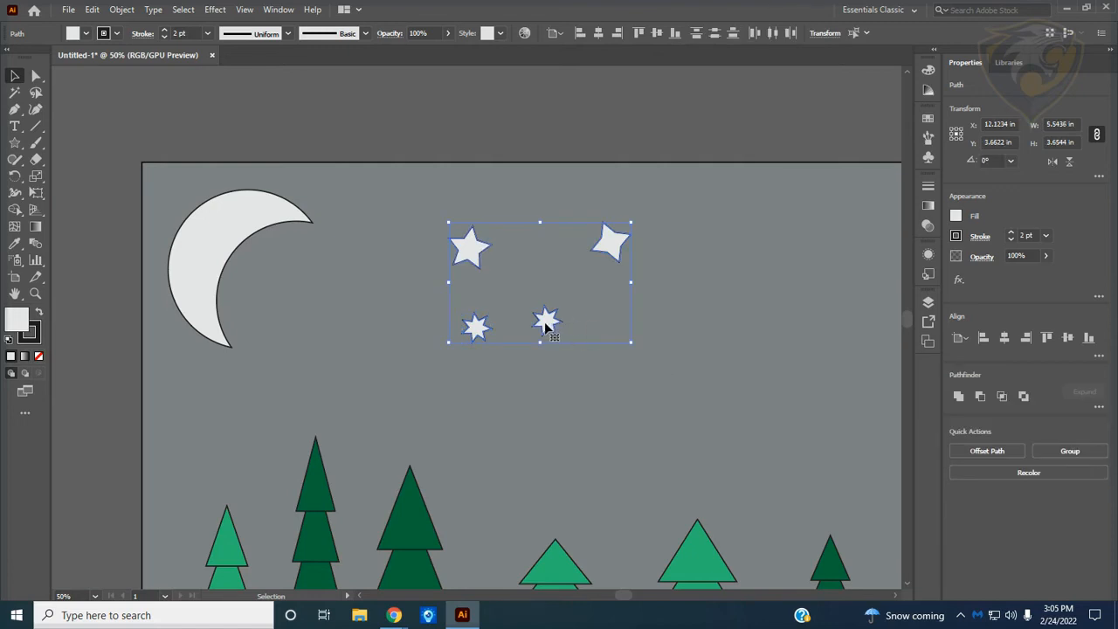
left_click_drag(545, 325, 788, 325)
left_click_drag(877, 348, 831, 379)
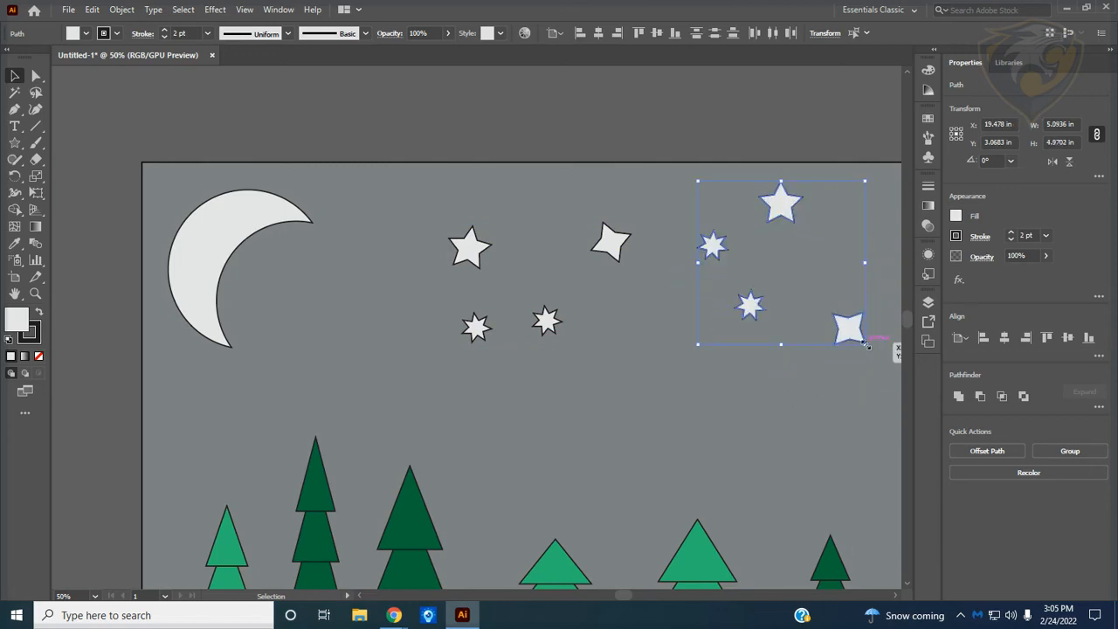
left_click_drag(865, 346, 817, 304)
Reposition individual stars to scatter the eight of them unevenly across the middle and right of the sky
left_click_drag(739, 286, 708, 341)
left_click_drag(600, 250, 662, 205)
left_click_drag(675, 285, 645, 313)
left_click_drag(708, 341, 798, 290)
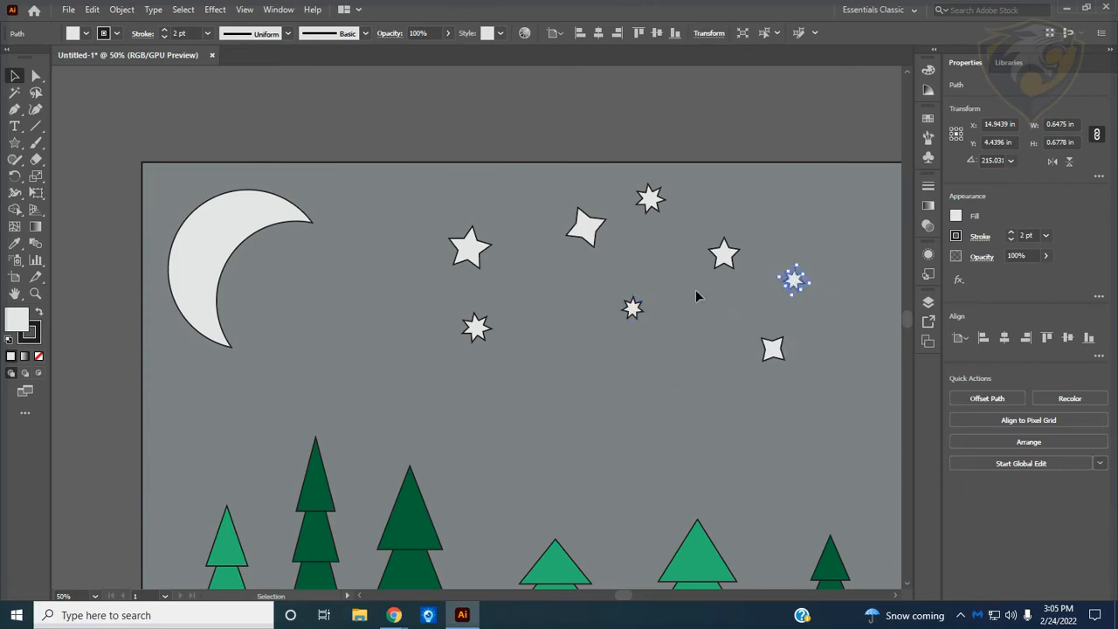
left_click_drag(474, 251, 524, 290)
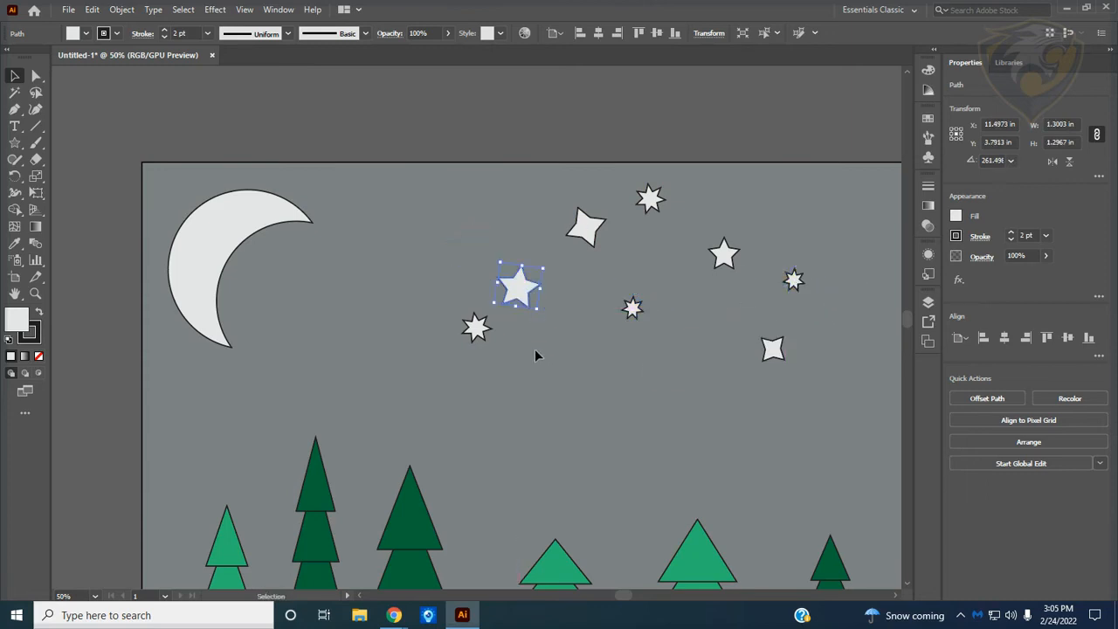
Fill both five-pointed stars, the lower-right four-pointed star and the leftmost seven-pointed star with a light yellow swatch
key("ctrl+minus")
key("ctrl+minus")
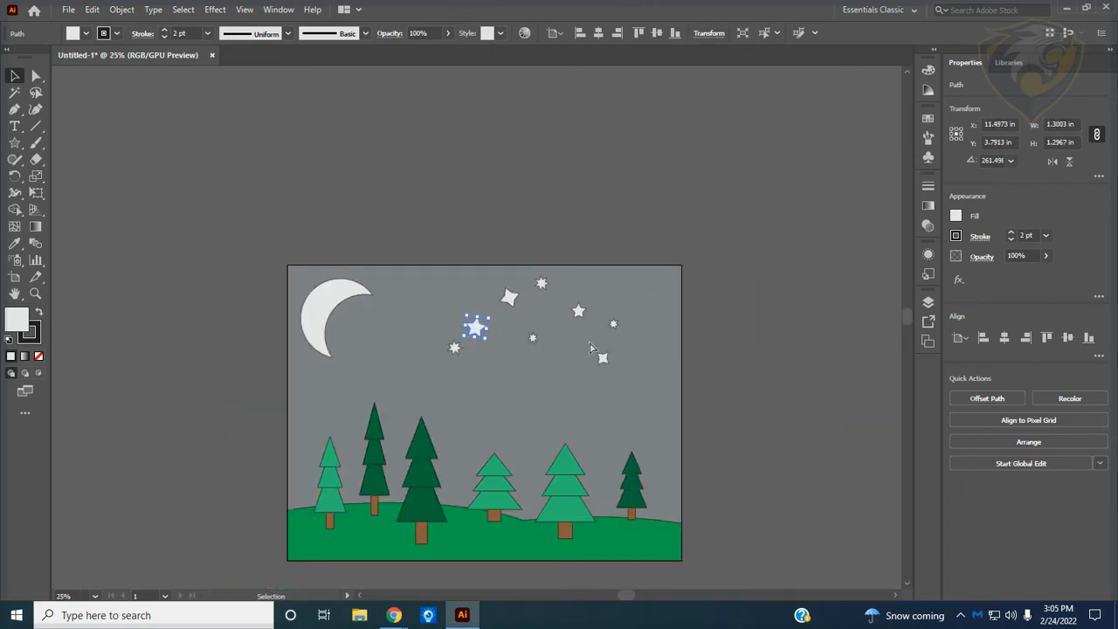
key("ctrl+plus")
key("ctrl+plus")
key("ctrl+plus")
scroll(625, 349, "right", 3)
left_click(670, 381)
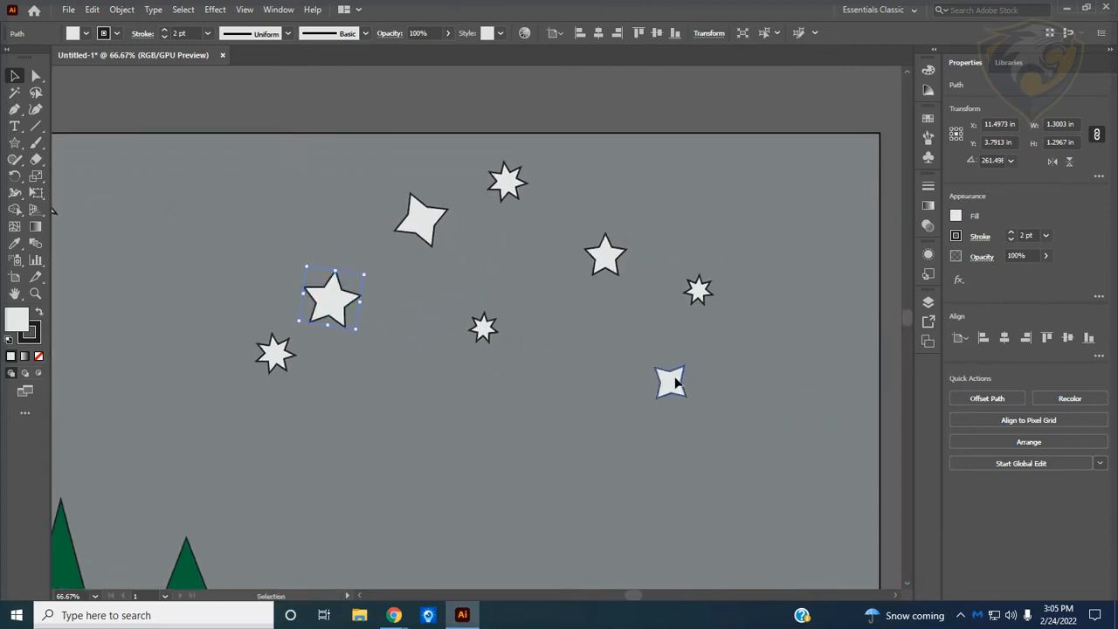
left_click(611, 269, "shift")
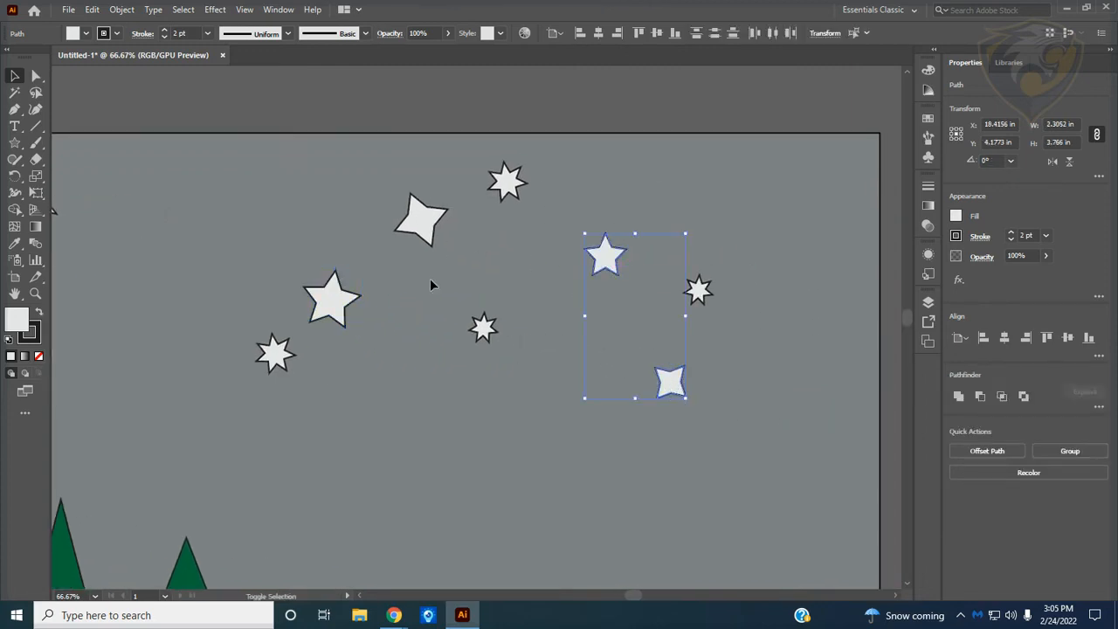
left_click(342, 311, "shift")
left_click(271, 351, "shift")
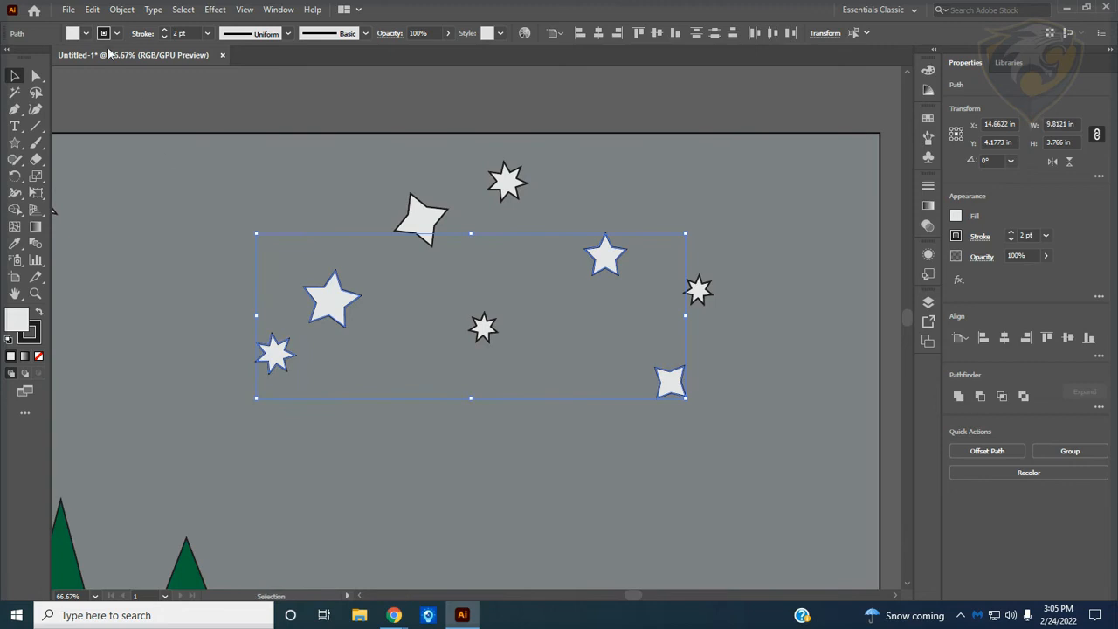
left_click(85, 35)
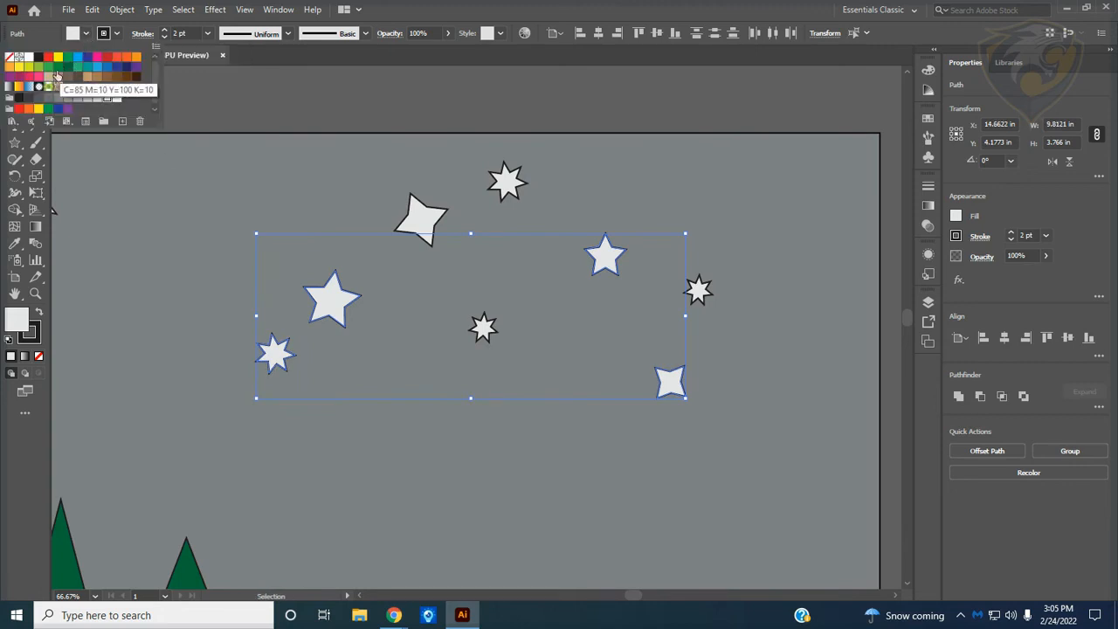
left_click(21, 72)
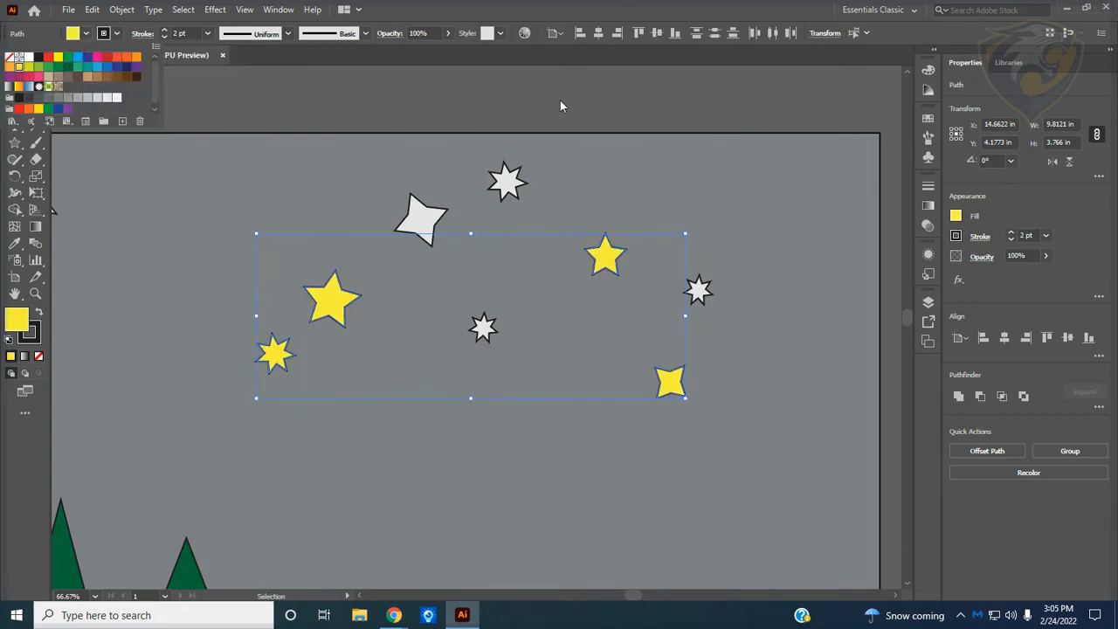
Fill the remaining four light grey stars with the bright yellow swatch
left_click(423, 219)
left_click(507, 182)
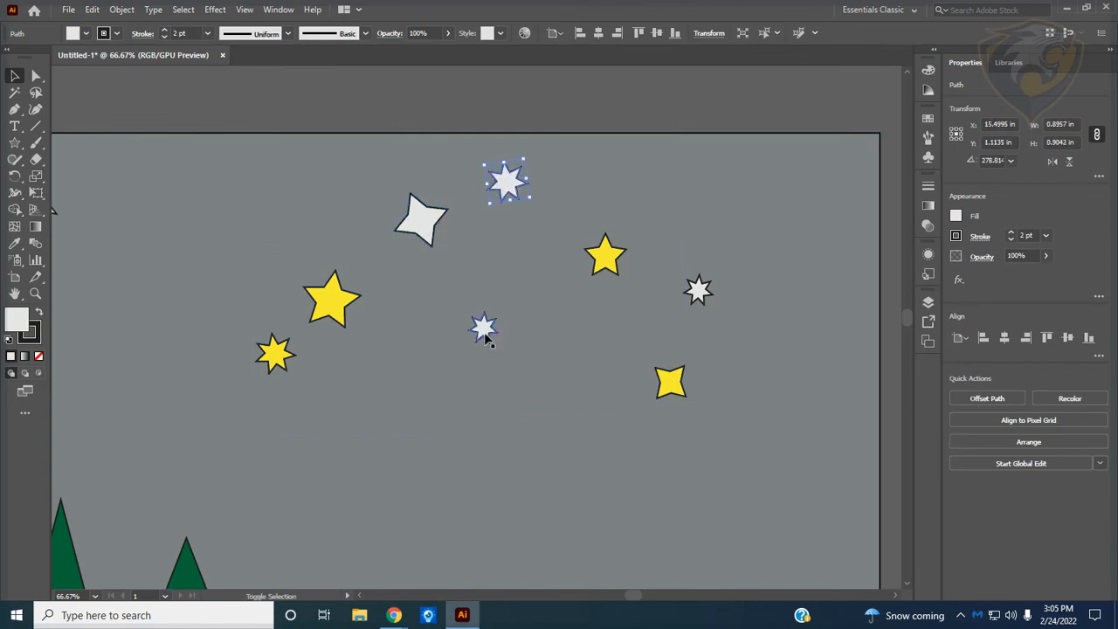
left_click(484, 333, "shift")
left_click(435, 229, "shift")
left_click(697, 291, "shift")
left_click(84, 34)
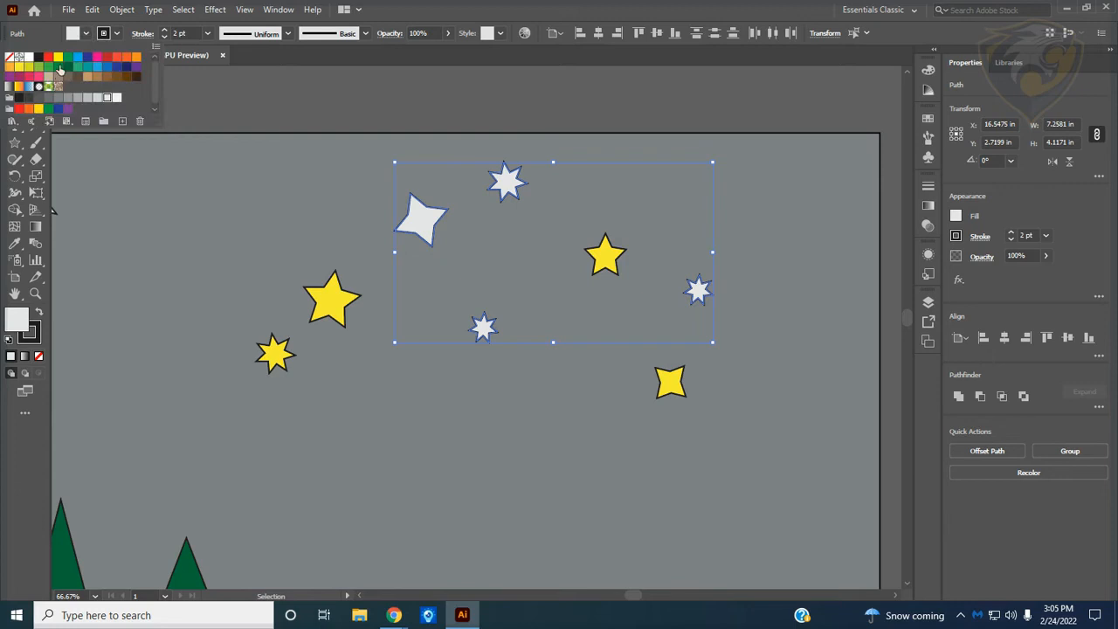
left_click(57, 57)
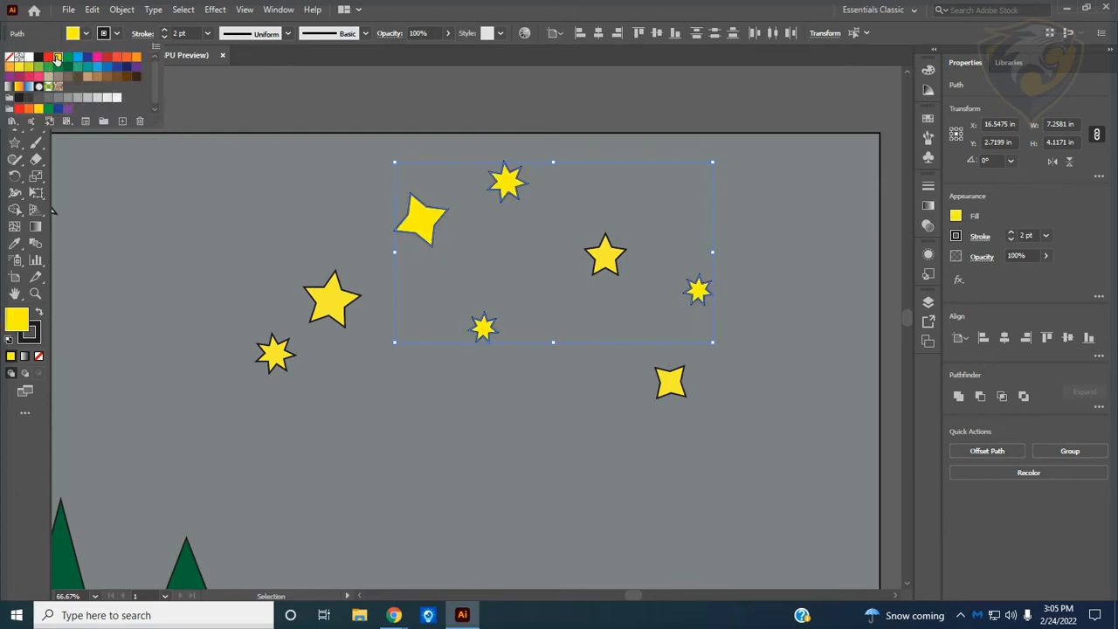
Shift the fill of these four stars to a deeper golden yellow by lowering the green value
left_click(85, 35)
left_click(85, 35, "shift")
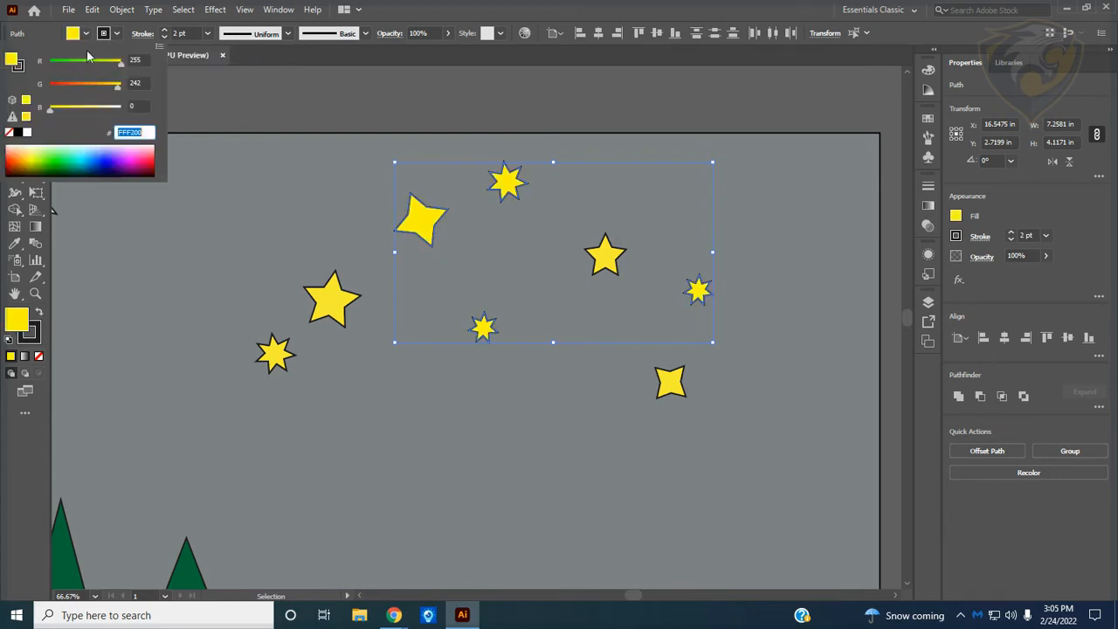
left_click(112, 90)
left_click_drag(111, 90, 117, 67)
left_click(380, 94)
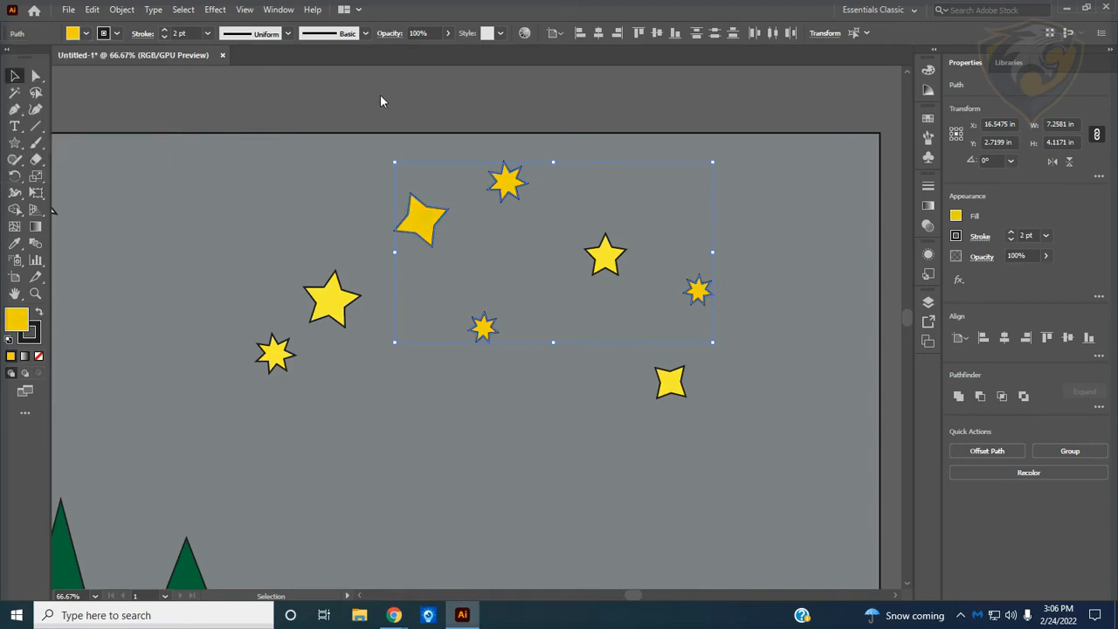
left_click(380, 95)
Scale all eight stars to about three quarters of their size, move them left, and place a rotated copy of the set to the right
key("ctrl+minus")
key("ctrl+minus")
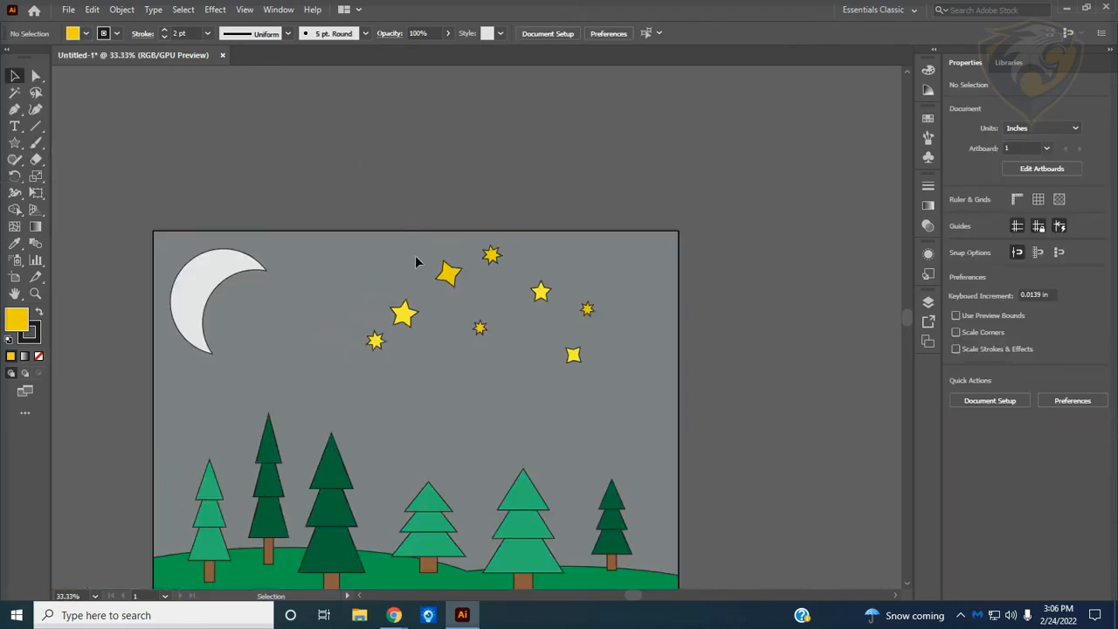
key("ctrl+z")
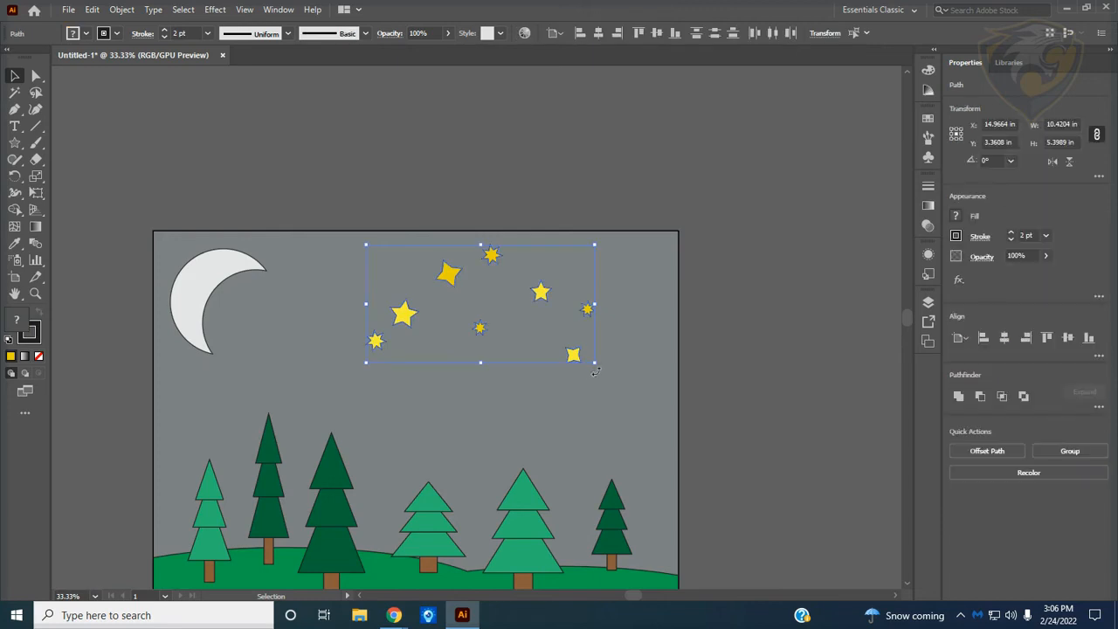
left_click_drag(599, 367, 541, 339)
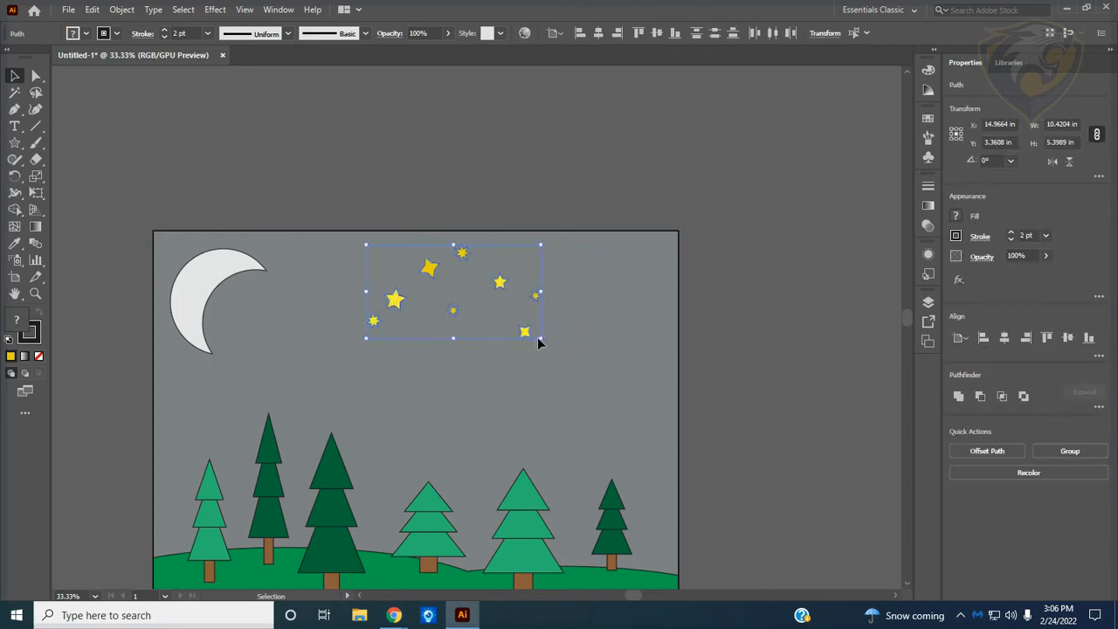
left_click_drag(454, 316, 405, 319)
left_click_drag(317, 250, 586, 302)
left_click_drag(660, 330, 590, 333)
Move individual stars of both sets to spread them irregularly between the moon and the right edge of the sky
left_click_drag(479, 335, 471, 314)
left_click_drag(424, 276, 354, 255)
left_click_drag(396, 286, 331, 291)
left_click_drag(349, 329, 303, 328)
left_click_drag(366, 311, 427, 283)
left_click_drag(529, 258, 546, 325)
key("ctrl+z")
left_click(539, 321)
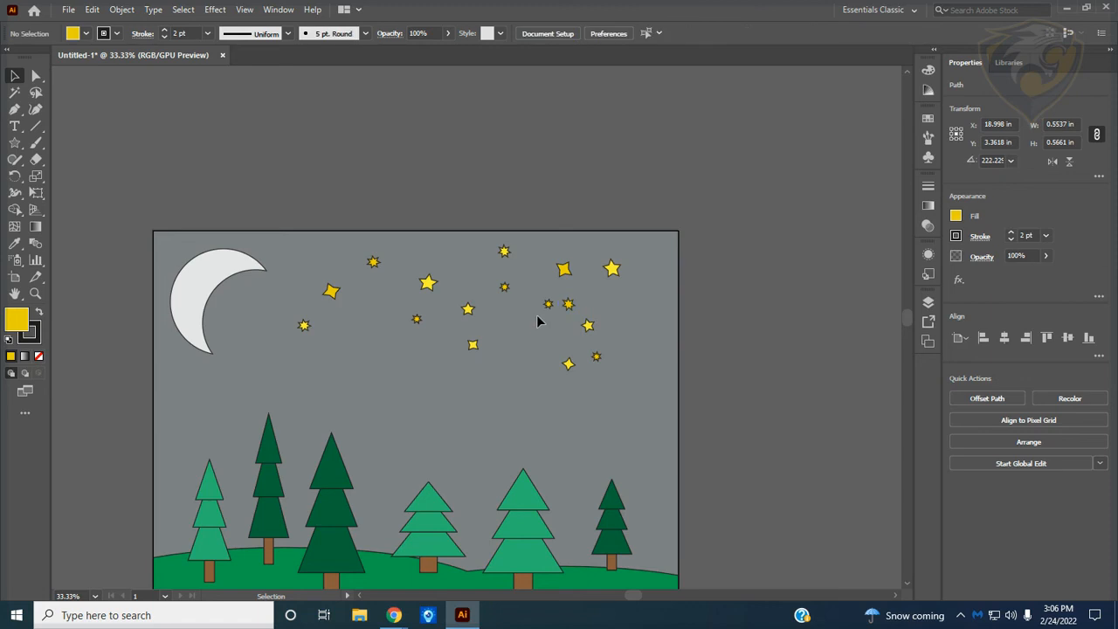
left_click_drag(548, 304, 533, 320)
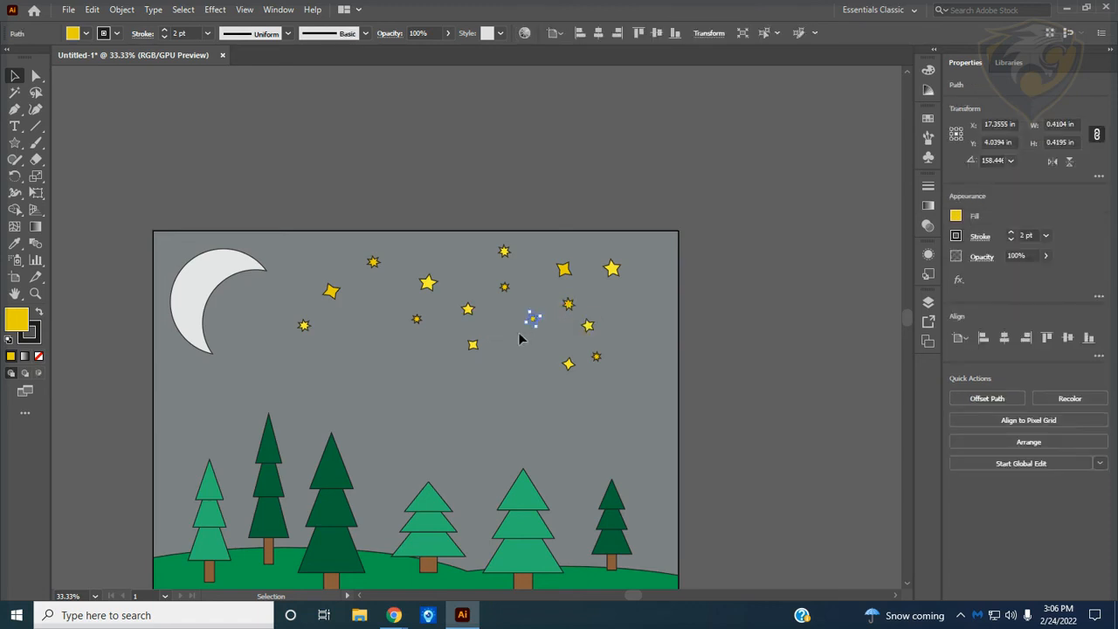
left_click(559, 187)
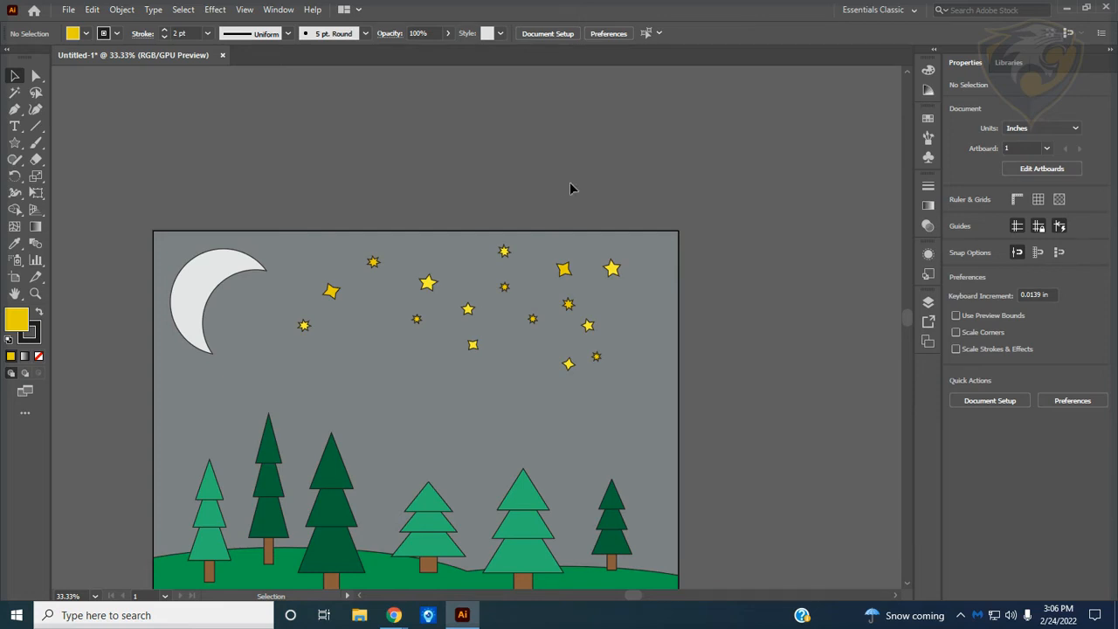
Draw a golden yellow triangle about 8.9 in wide and 12.8 in tall in the empty area left of the artboard
scroll(584, 169, "down", 3)
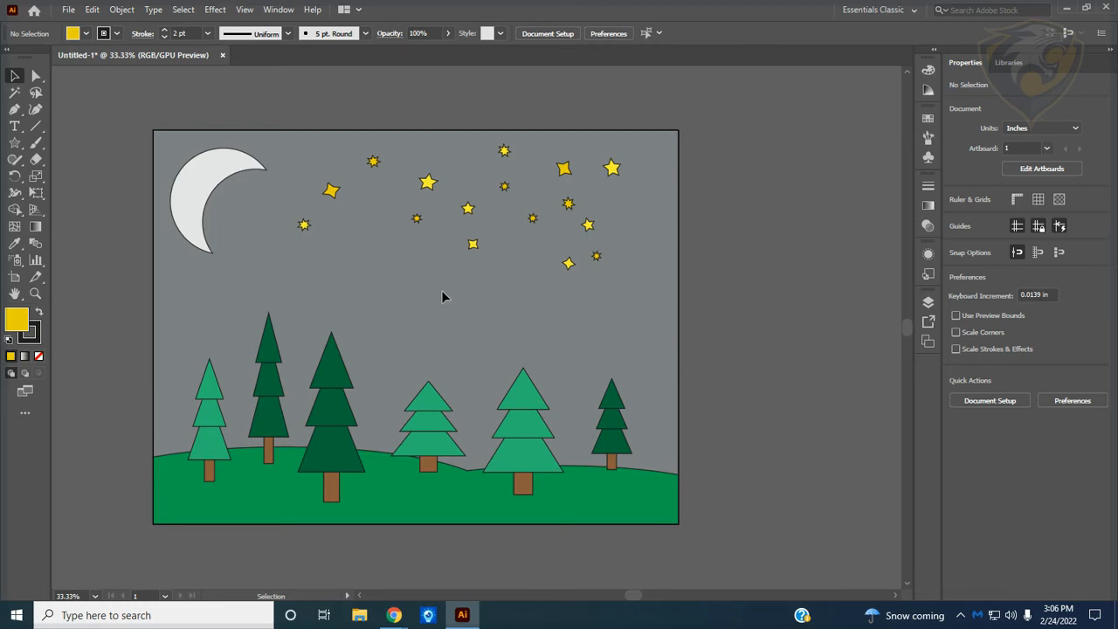
left_click(13, 144)
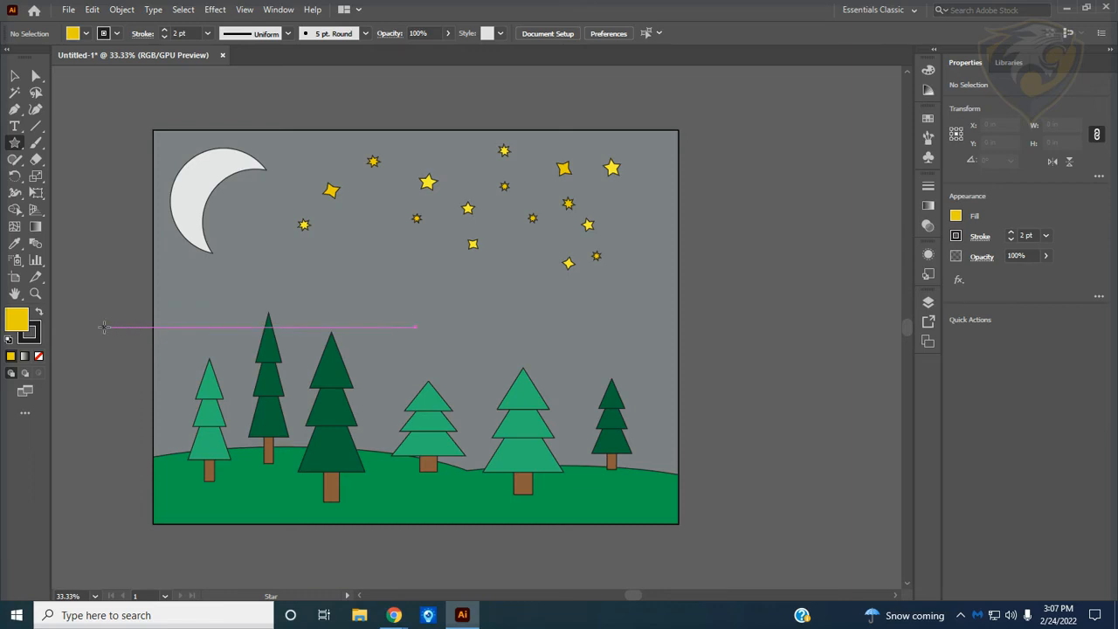
left_click_drag(104, 327, 539, 294)
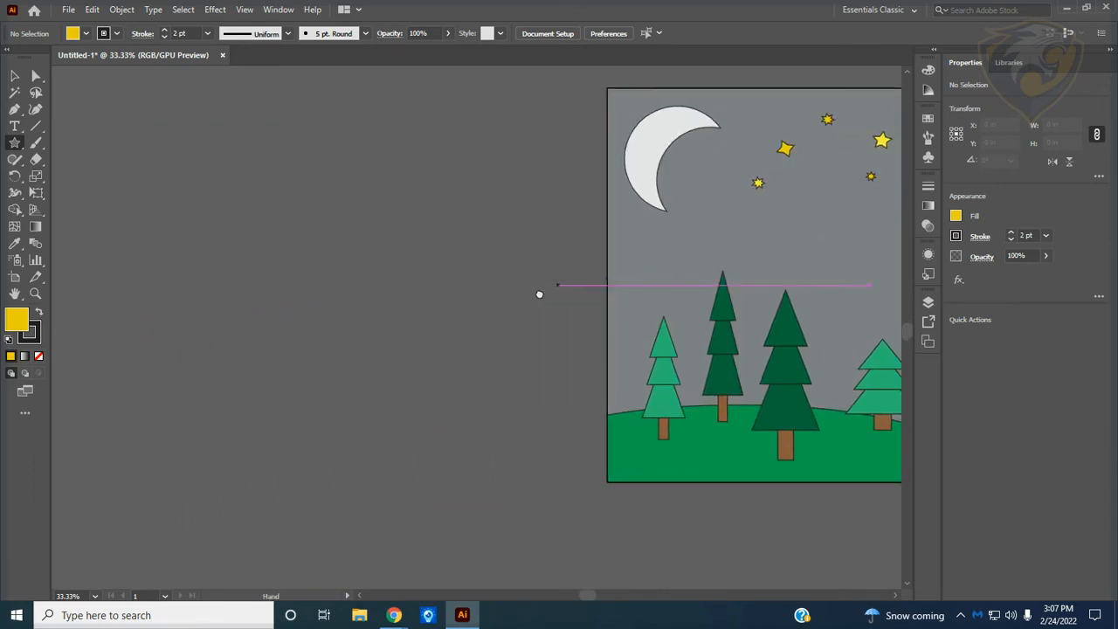
left_click_drag(137, 477, 137, 310)
left_click(13, 76)
left_click_drag(180, 480, 378, 385)
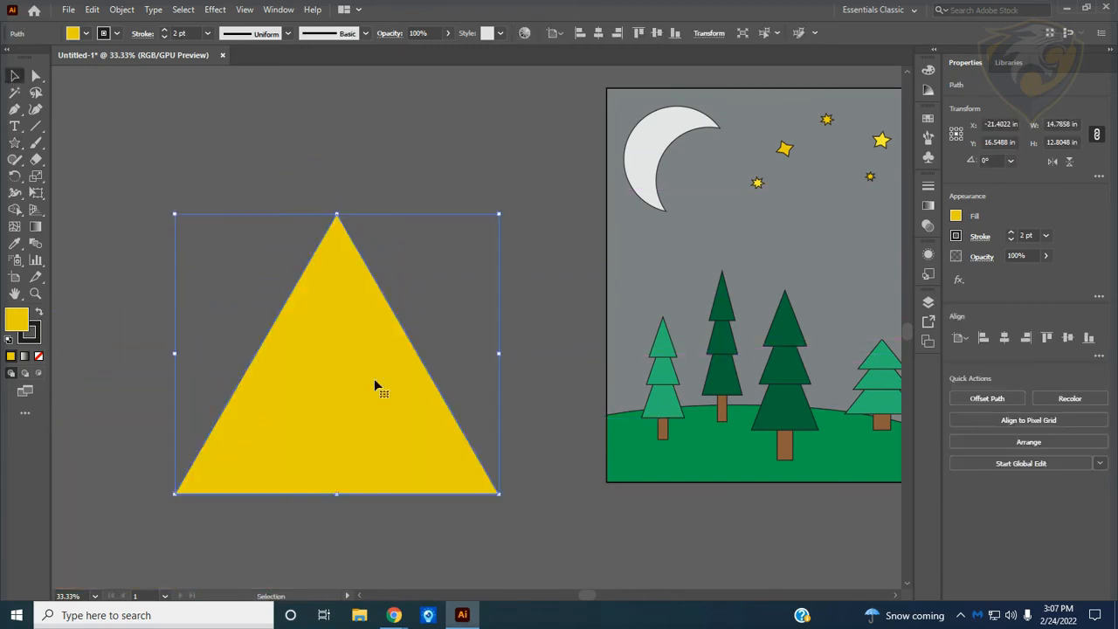
left_click_drag(501, 356, 371, 362)
Duplicate the triangle twice to form three overlapping peaks, with the rightmost about 12.8 in wide and 20.2 in tall
left_click_drag(295, 382, 512, 460)
left_click_drag(483, 278, 487, 118)
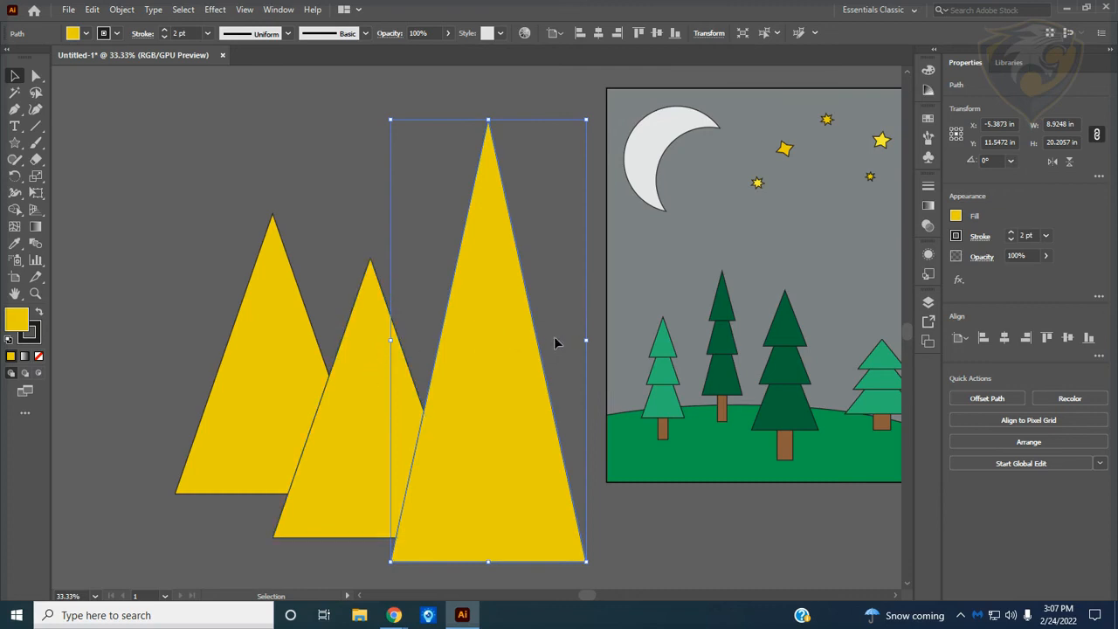
left_click_drag(586, 341, 671, 342)
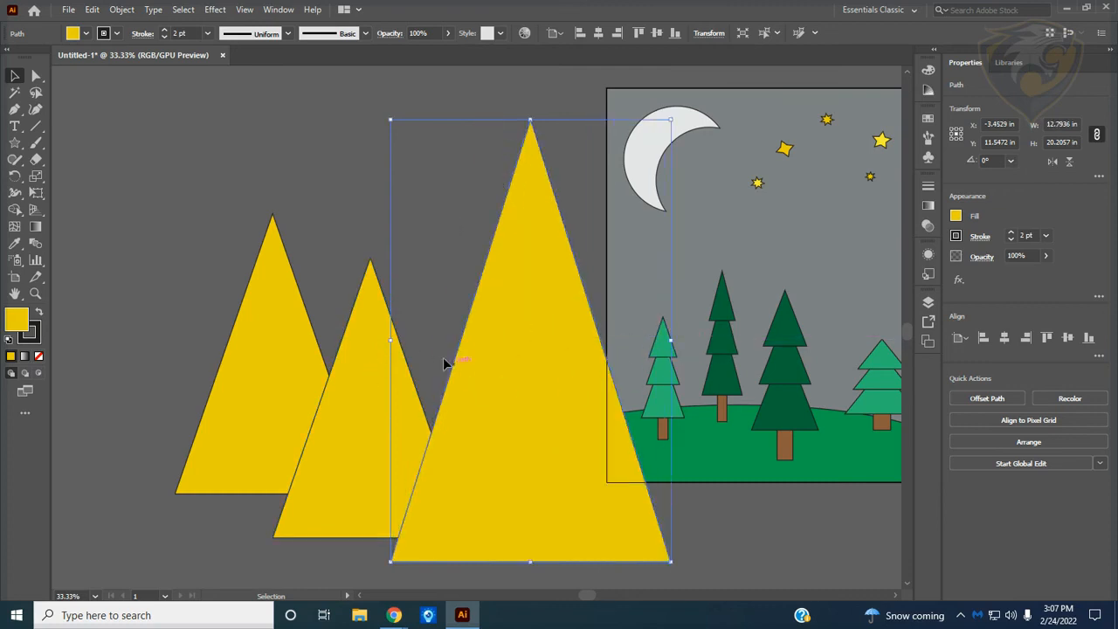
left_click_drag(287, 369, 261, 417)
left_click_drag(373, 425, 280, 405)
Fill all three triangles with a medium grey swatch
key("space")
key("a")
key("ctrl+minus")
key("ctrl+minus")
key("v")
key("space")
left_click_drag(567, 429, 180, 290)
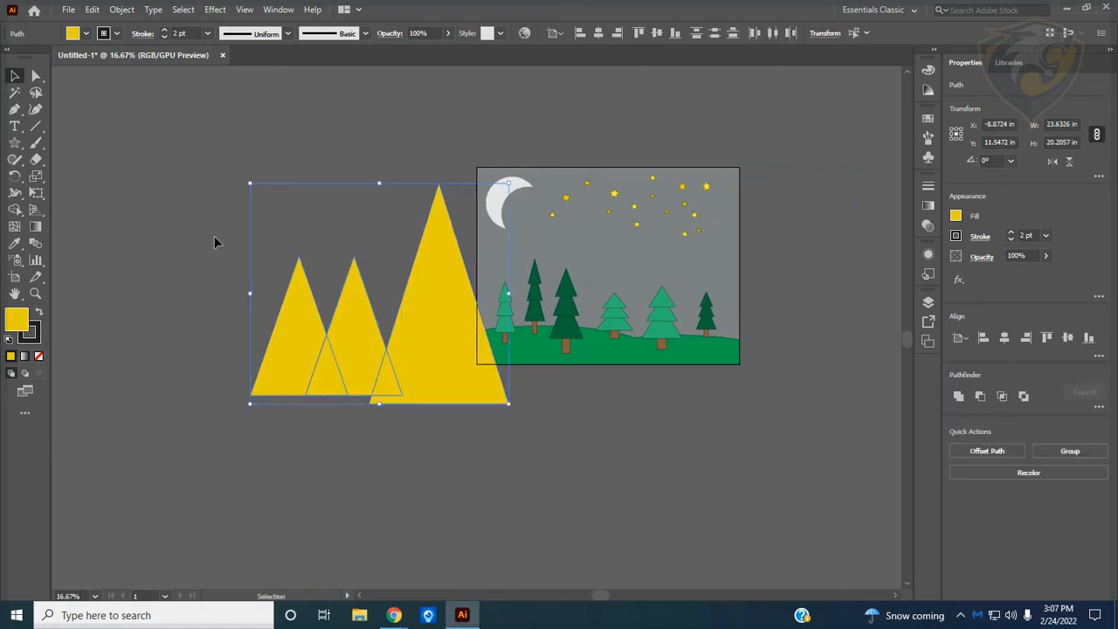
left_click(86, 33)
left_click(89, 98)
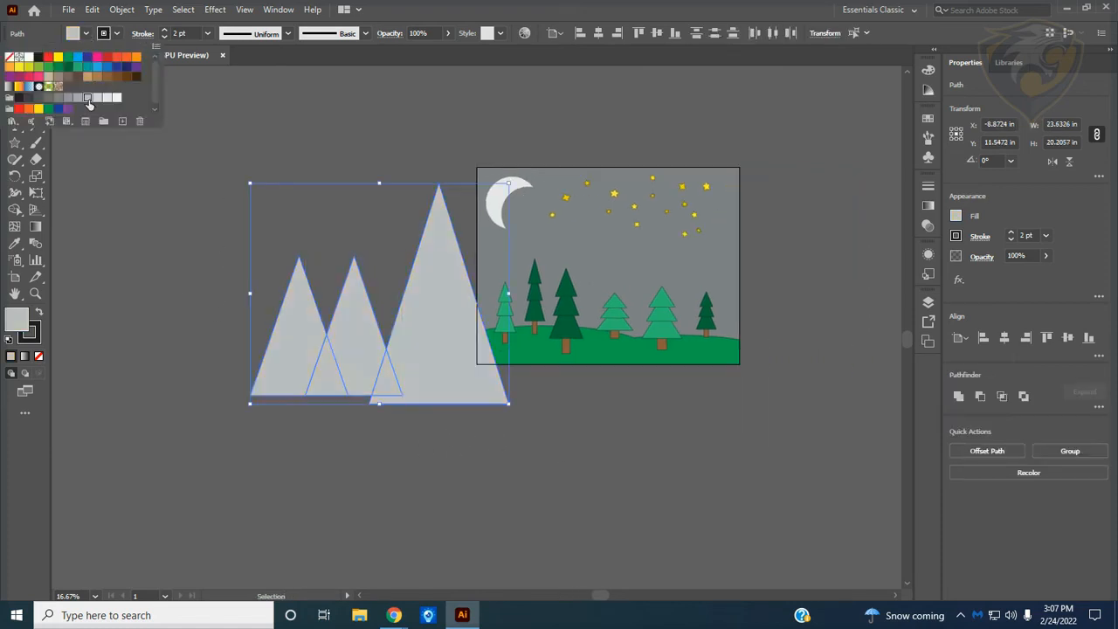
left_click(78, 98)
left_click(67, 98)
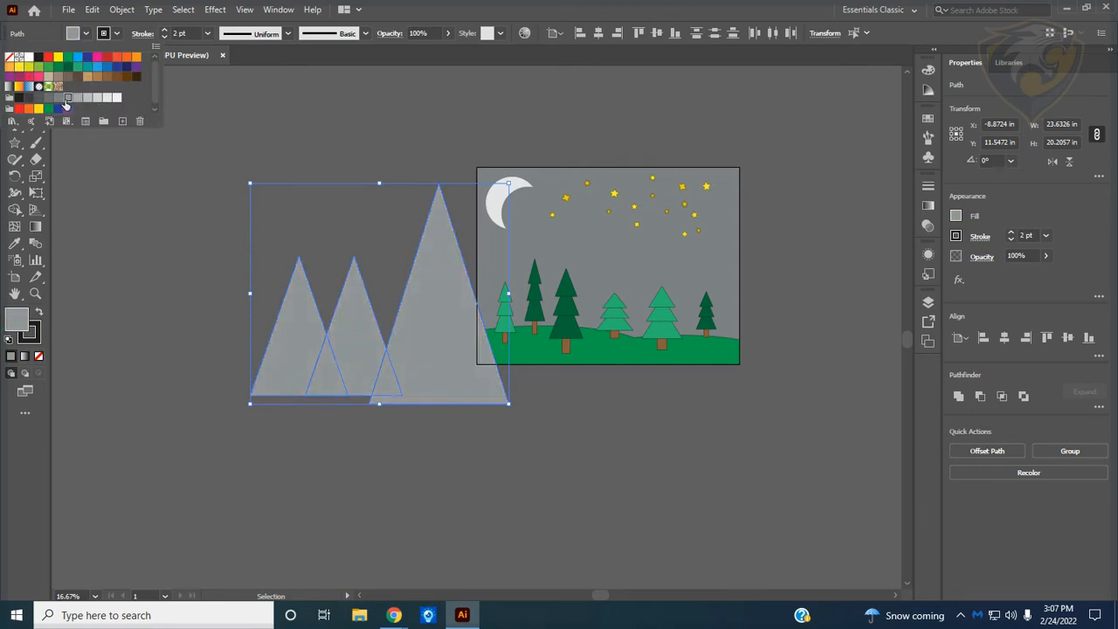
left_click(186, 326)
Move the three grey triangles onto the artboard and arrange them behind the trees, hill and stars but in front of the sky
left_click_drag(384, 357, 671, 374)
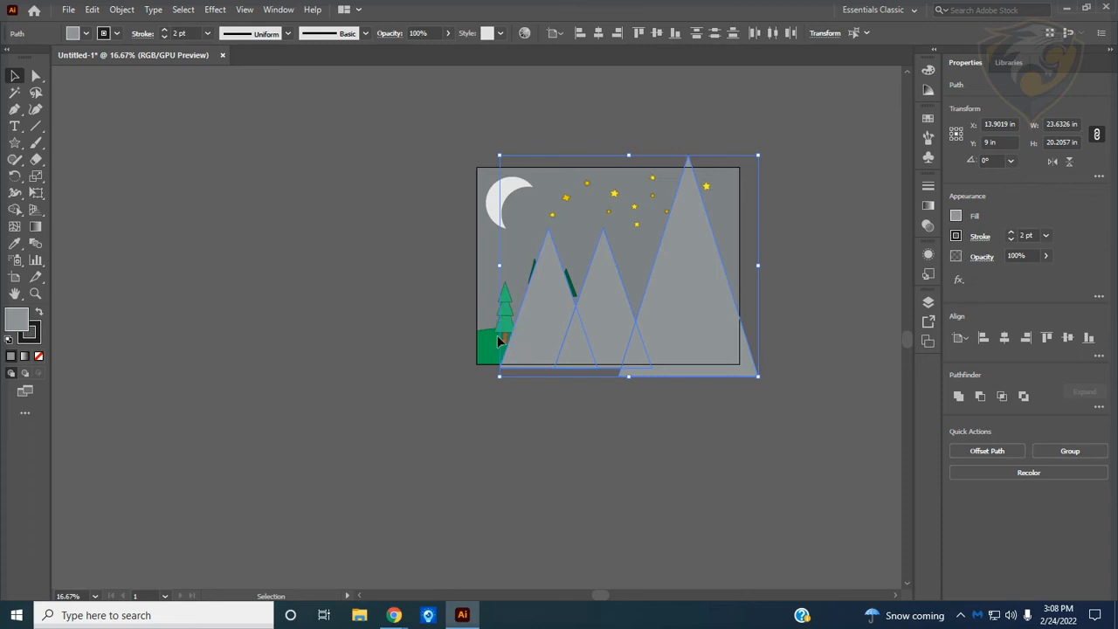
right_click(694, 311)
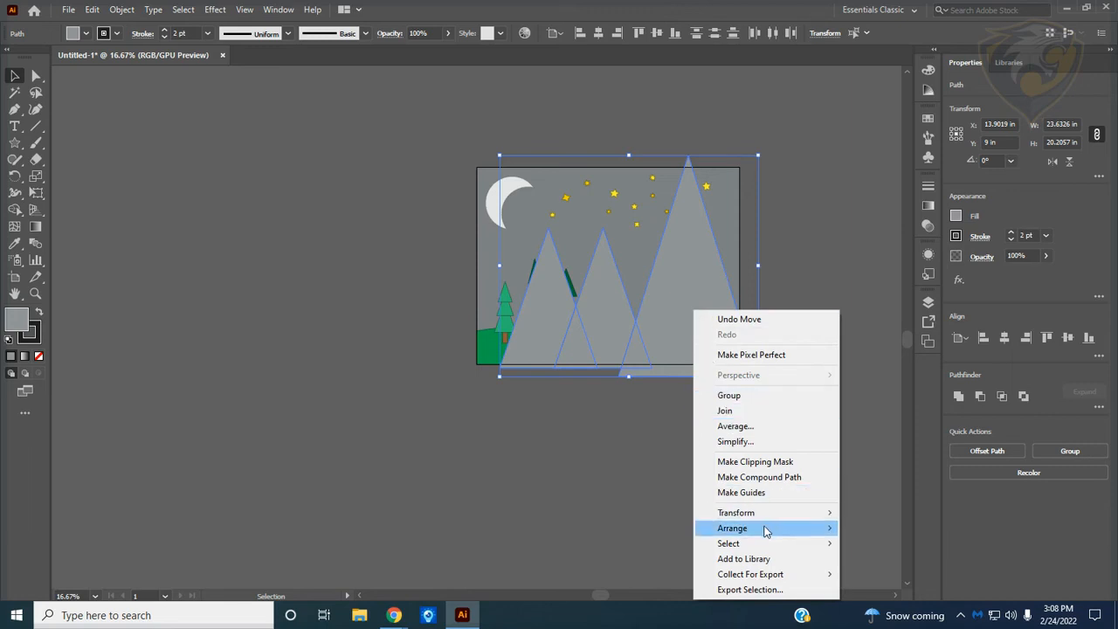
mouse_move(766, 530)
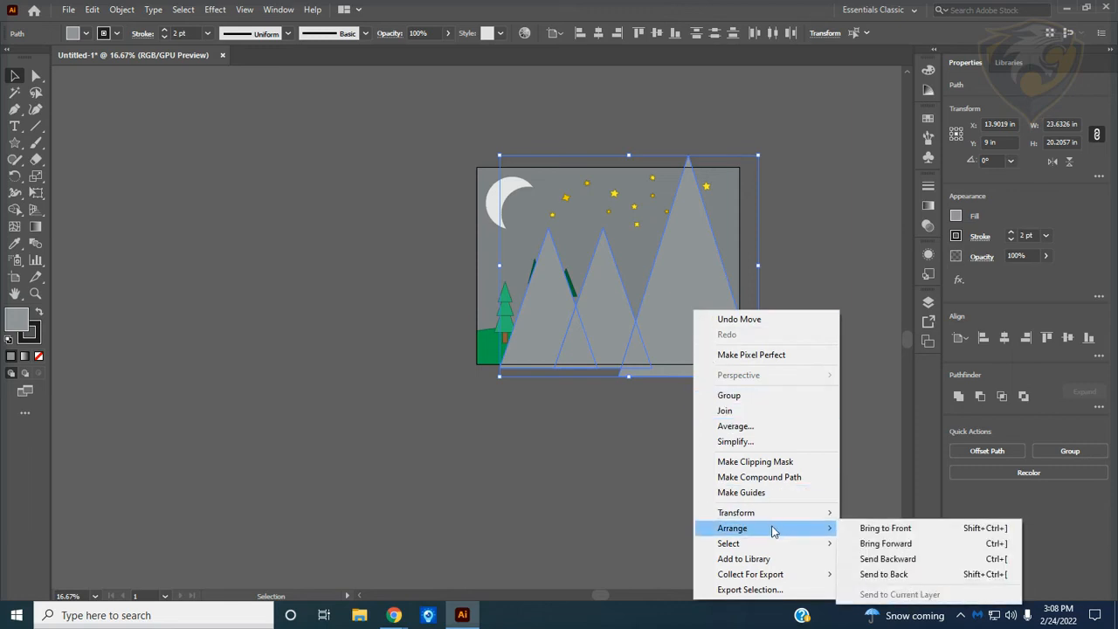
left_click(884, 574)
right_click(744, 371)
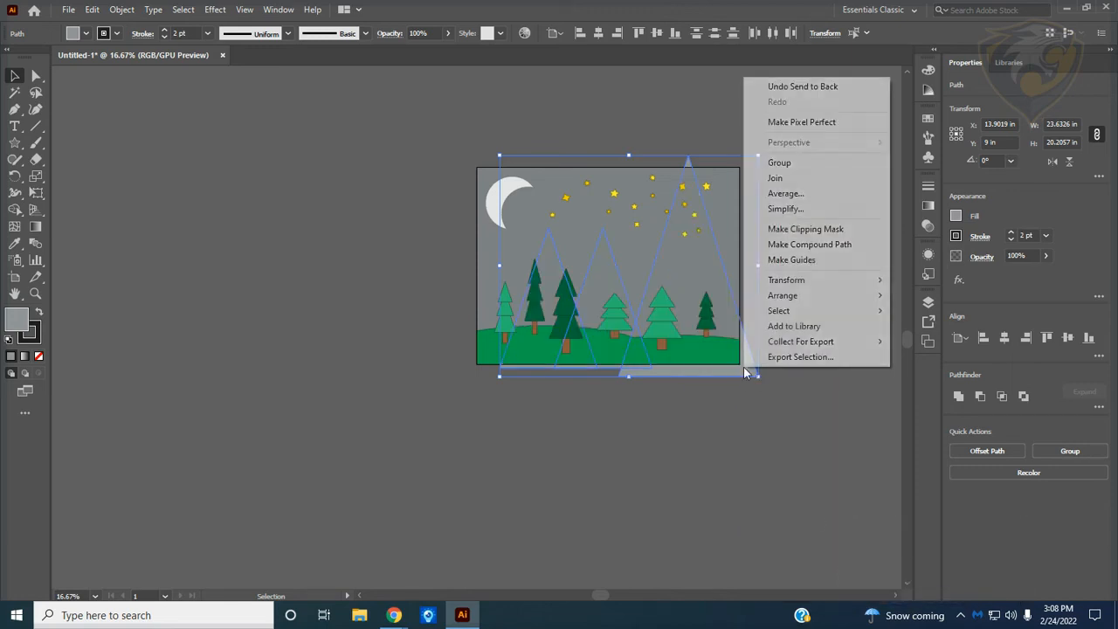
mouse_move(787, 300)
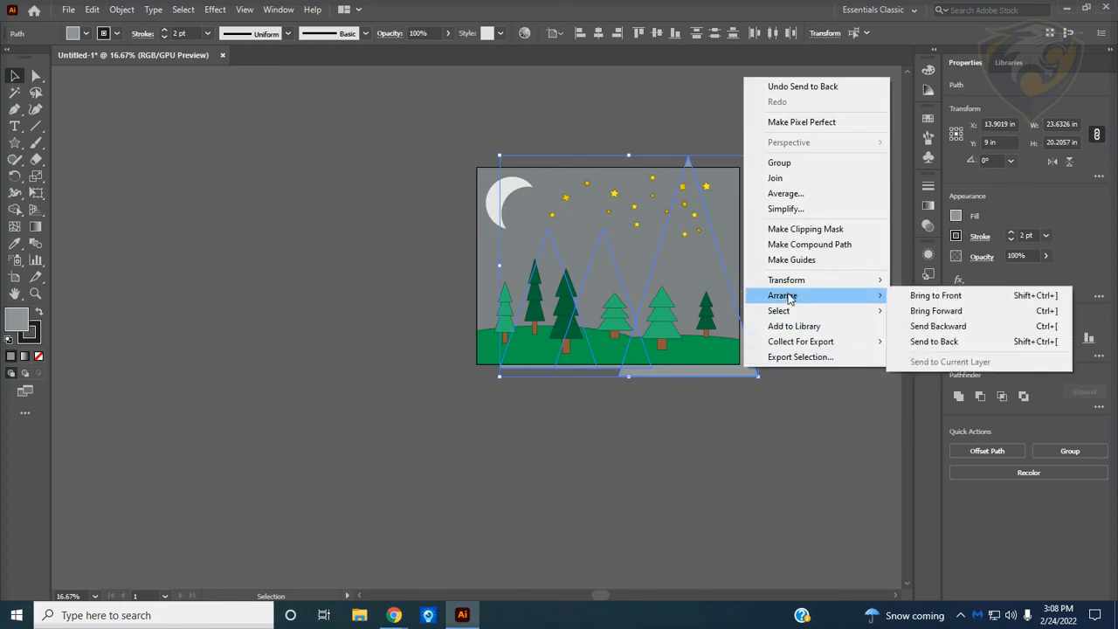
left_click(932, 312)
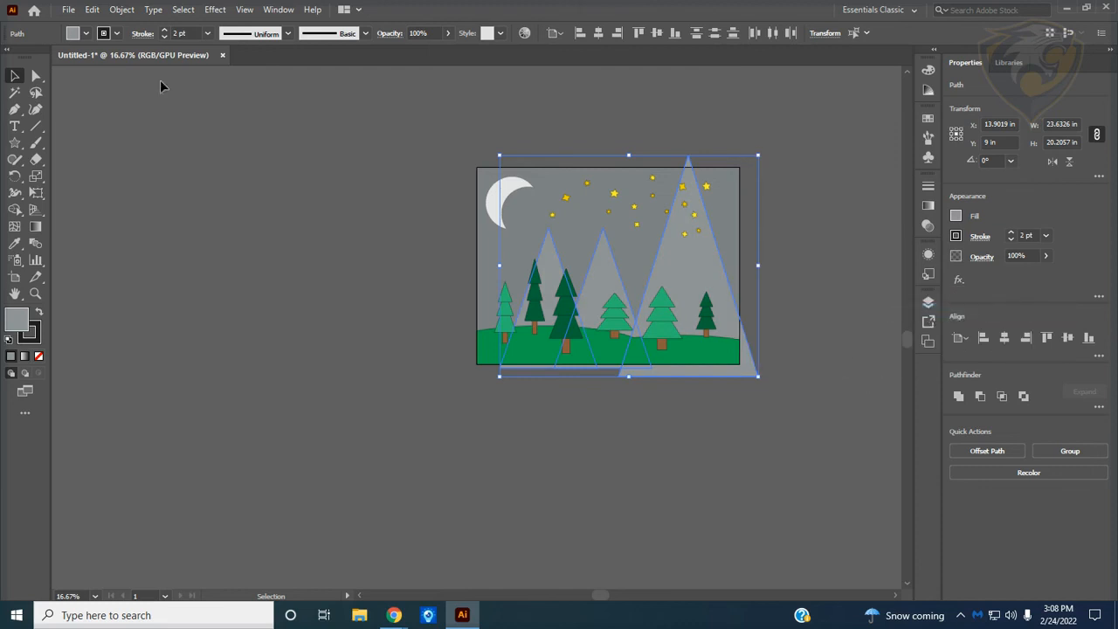
Fill the three triangles with the lighter grey swatch C=0 M=0 Y=0 K=40
left_click(86, 33)
left_click(79, 101)
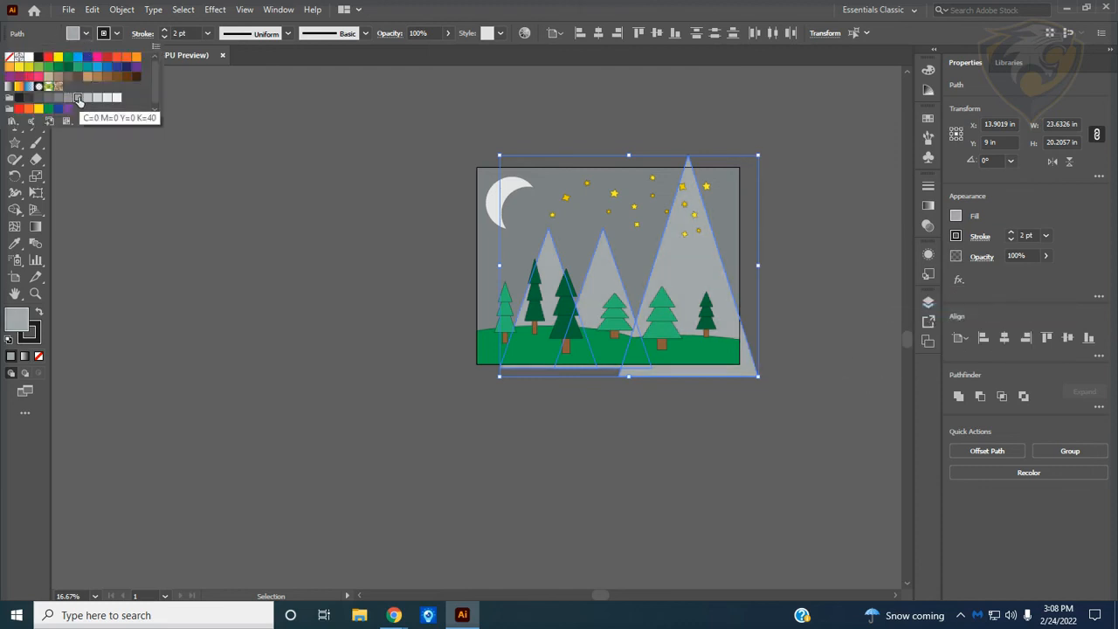
left_click(808, 295)
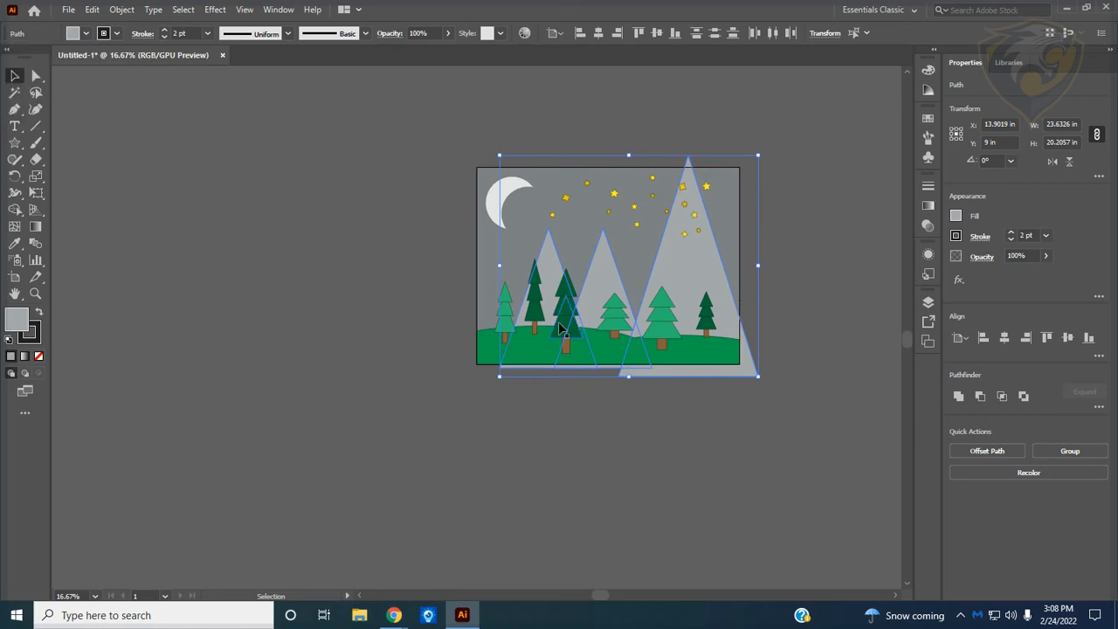
Shorten the large triangle to about 12.7 in tall and shift it slightly toward the right edge of the artboard
key("ctrl+equal")
key("ctrl+equal")
scroll(564, 328, "up", 1)
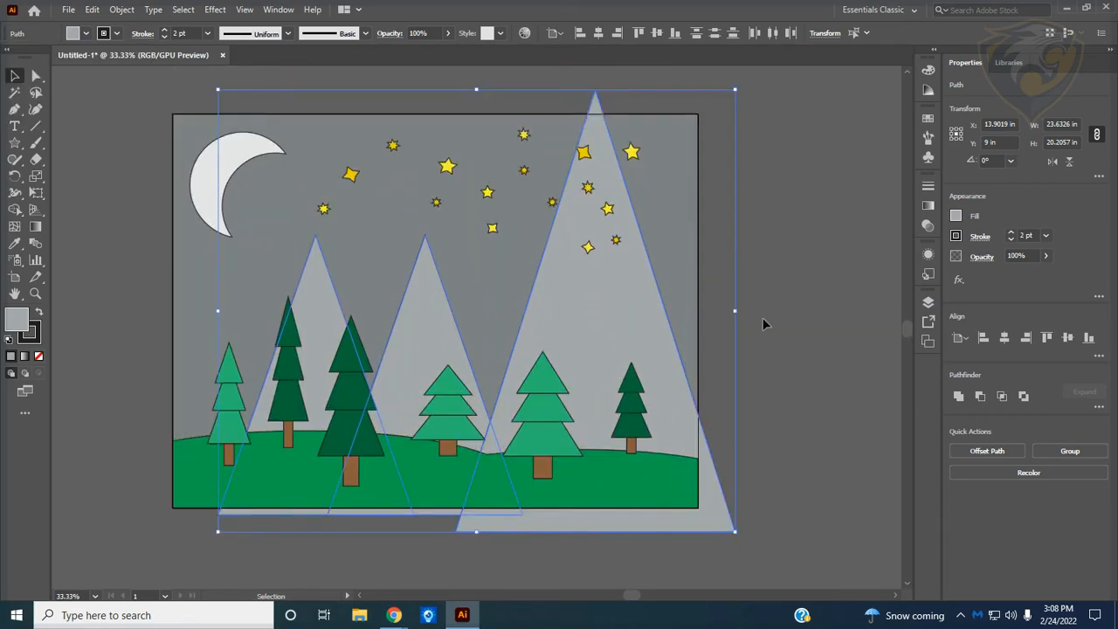
left_click(810, 312)
left_click(613, 312)
left_click_drag(594, 90, 594, 254)
left_click_drag(594, 340, 615, 325)
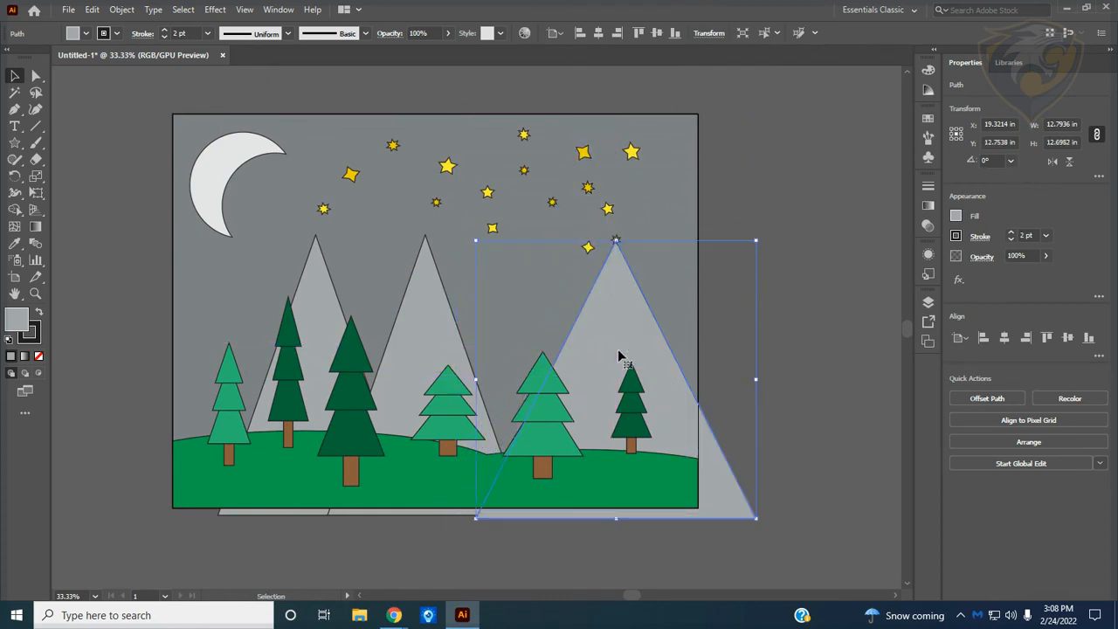
Spread the two narrow triangles toward the middle of the scene and duplicate one as a fourth peak below the moon
left_click_drag(428, 343, 496, 381)
left_click_drag(329, 310, 394, 337)
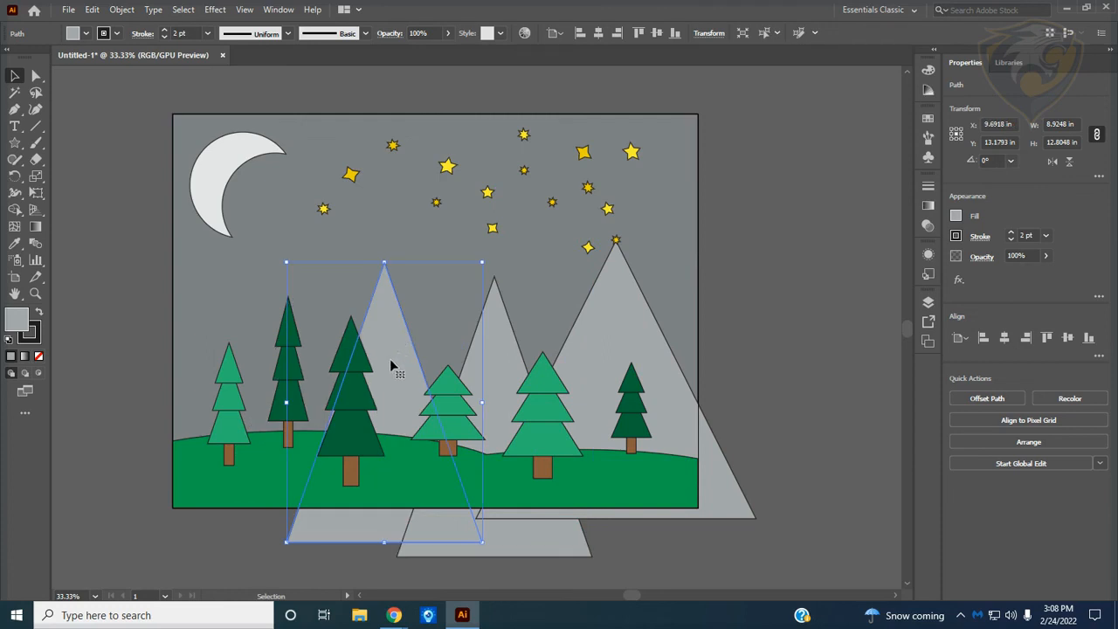
left_click_drag(391, 359, 297, 353)
left_click_drag(276, 374, 276, 374)
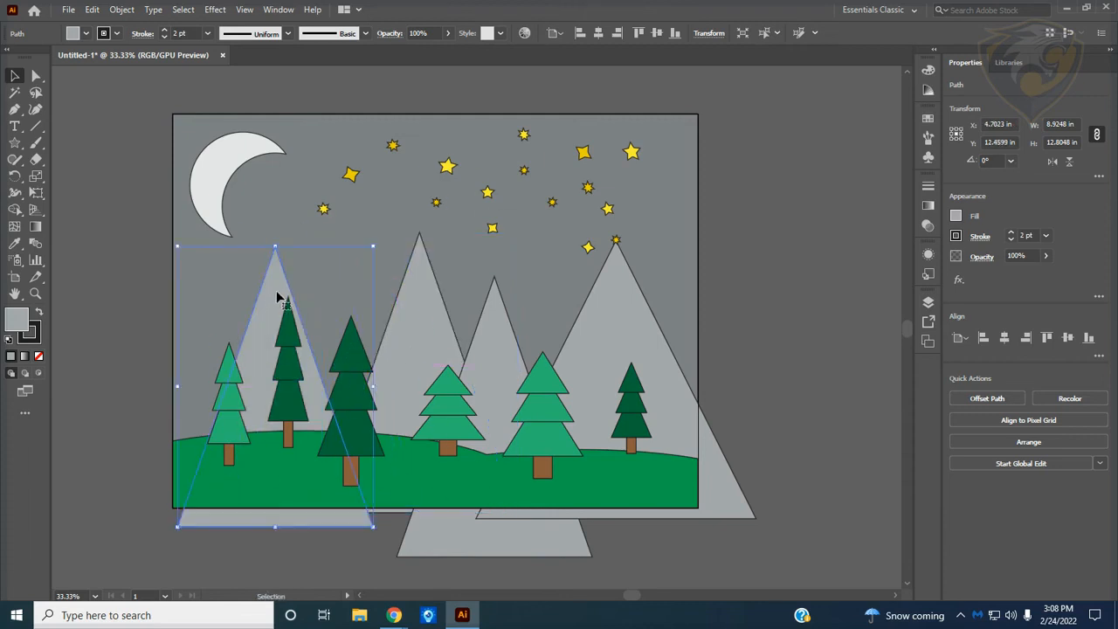
Enlarge the triangle below the moon to about 10.1 in wide and 17.9 in tall and lower its peak clear of the moon
left_click_drag(275, 247, 274, 137)
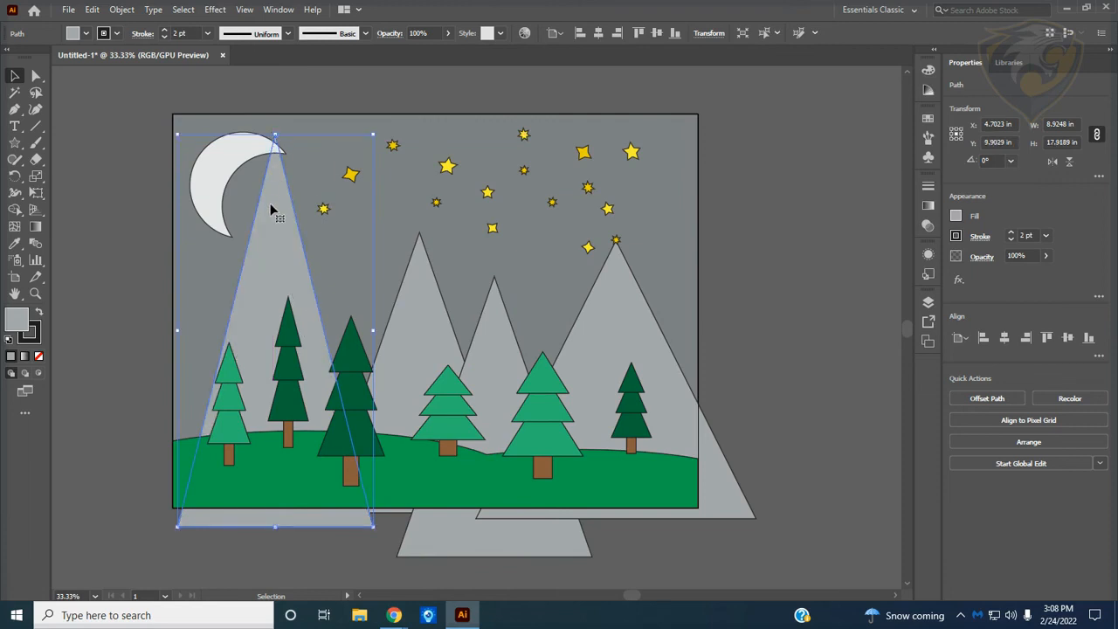
left_click(86, 225)
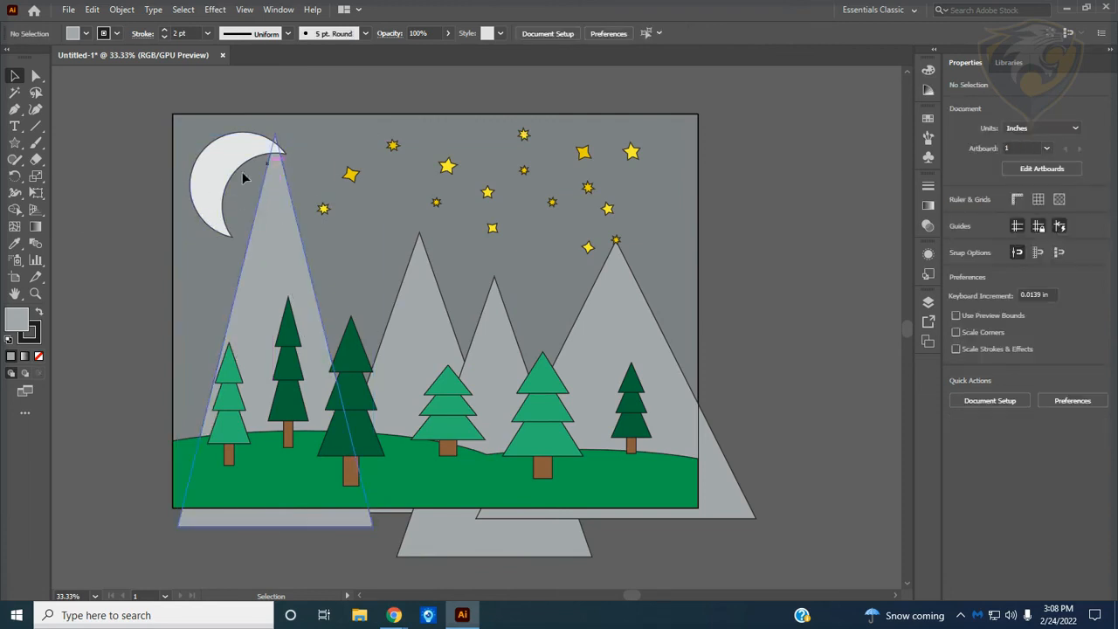
left_click(276, 286)
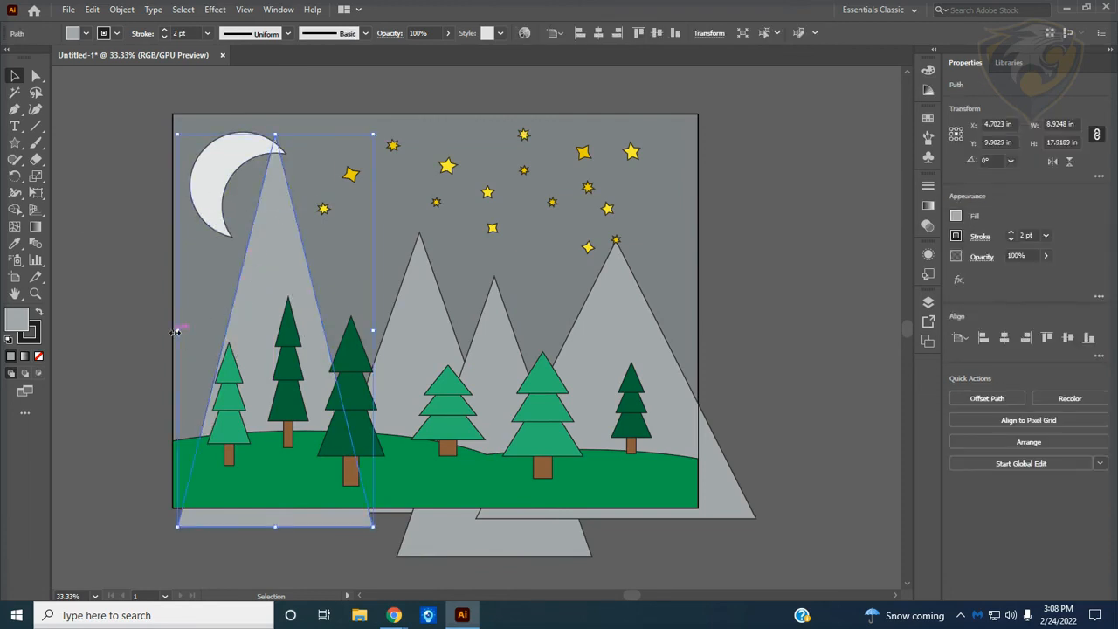
left_click_drag(175, 331, 151, 332)
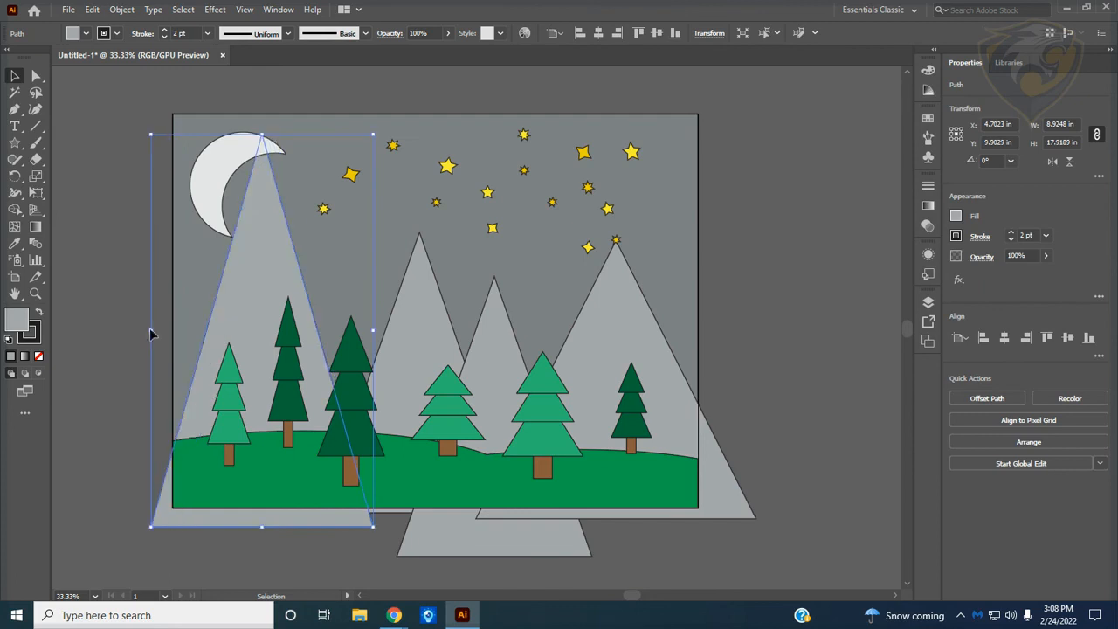
left_click(118, 197)
left_click_drag(260, 230, 285, 288)
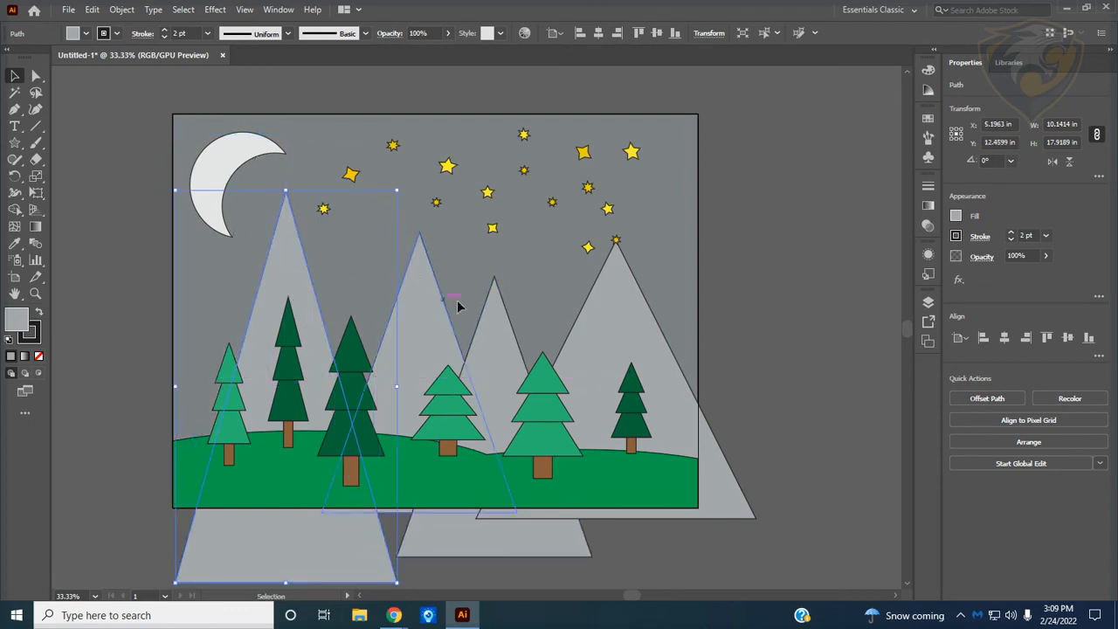
left_click(806, 252)
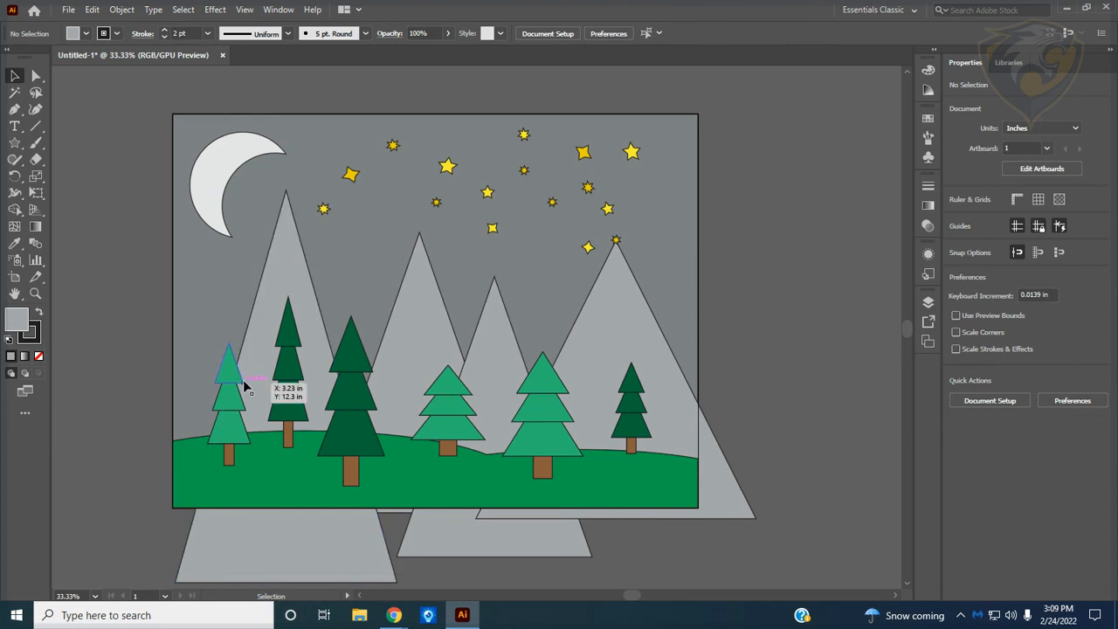
Duplicate the tall triangle to the left edge of the artboard as a lower fifth peak
left_click_drag(245, 385, 162, 522)
scroll(254, 375, "down", 2)
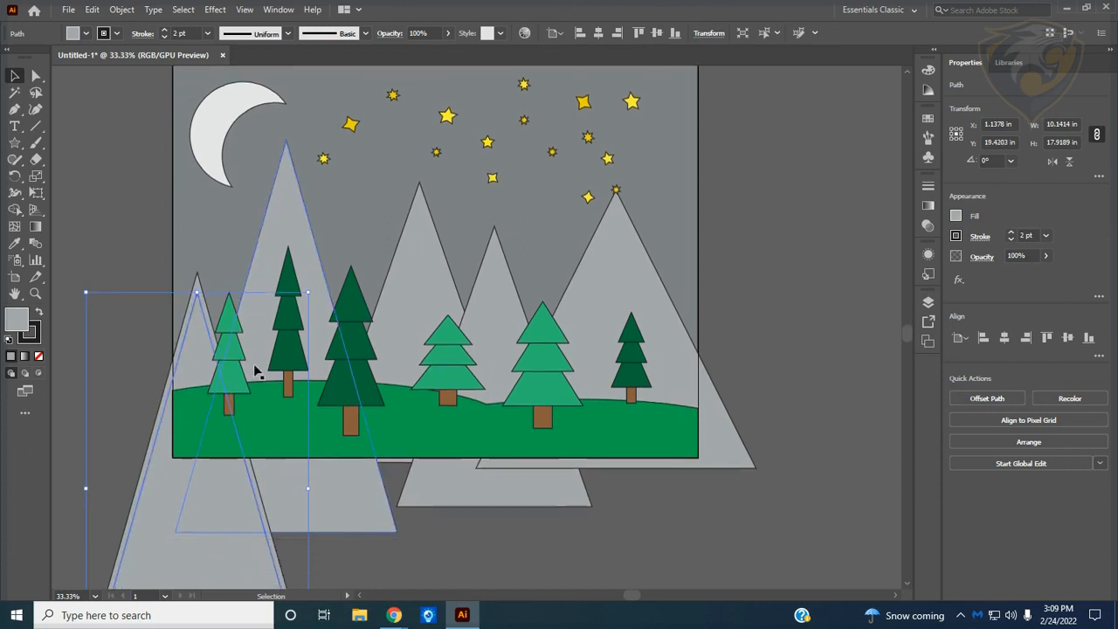
left_click(794, 227)
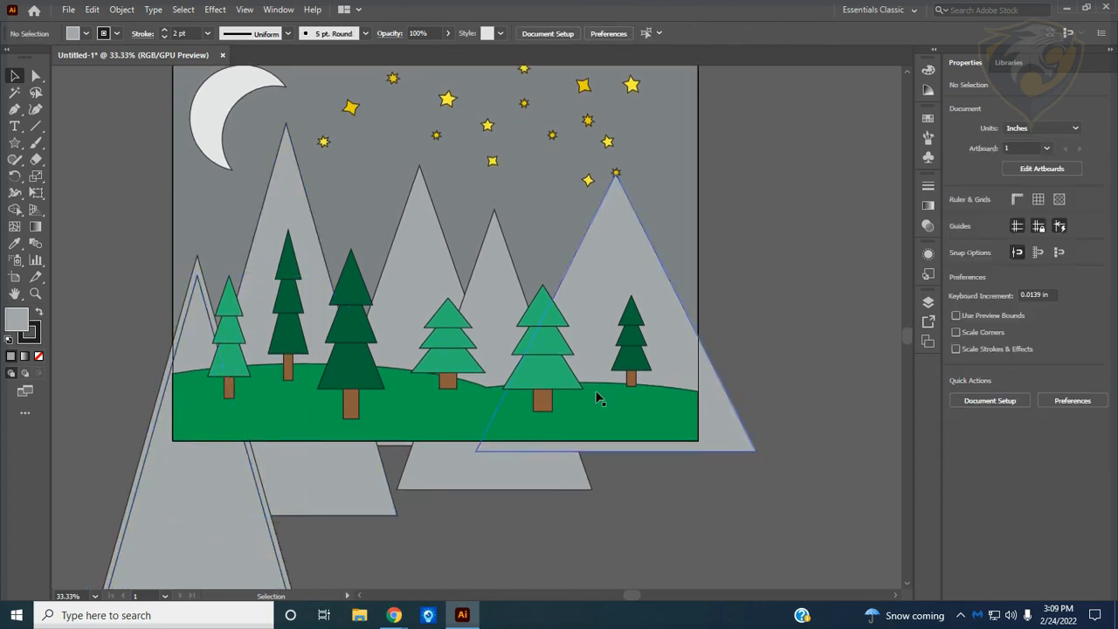
left_click(187, 490)
key("ctrl+shift+a")
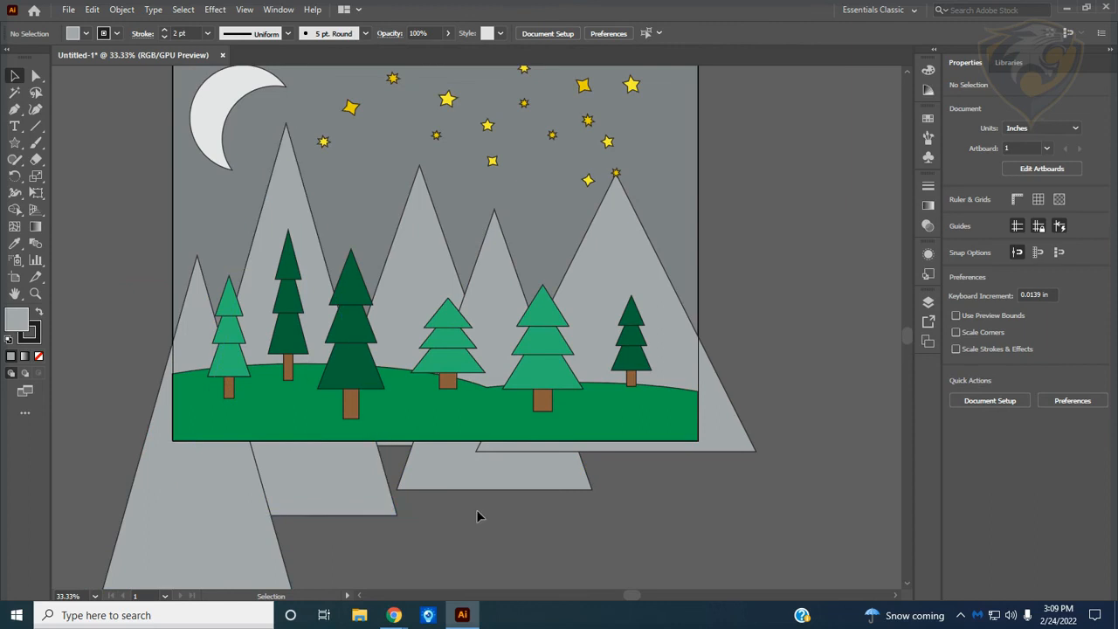
Move the small star off the rightmost peak toward the right edge, and the four-pointed star beside it further left
scroll(477, 516, "up", 2)
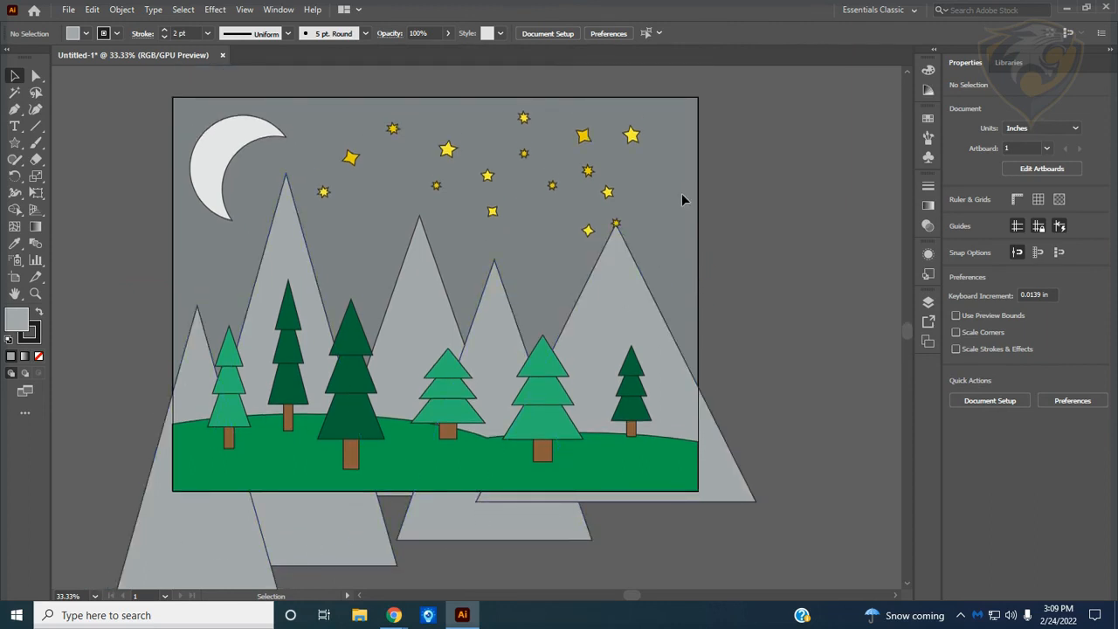
mouse_move(616, 225)
left_mouse_down()
mouse_move(641, 196)
mouse_move(645, 208)
mouse_move(616, 228)
left_mouse_up()
key("ctrl+equal")
key("ctrl+equal")
key("ctrl+equal")
key("ctrl+equal")
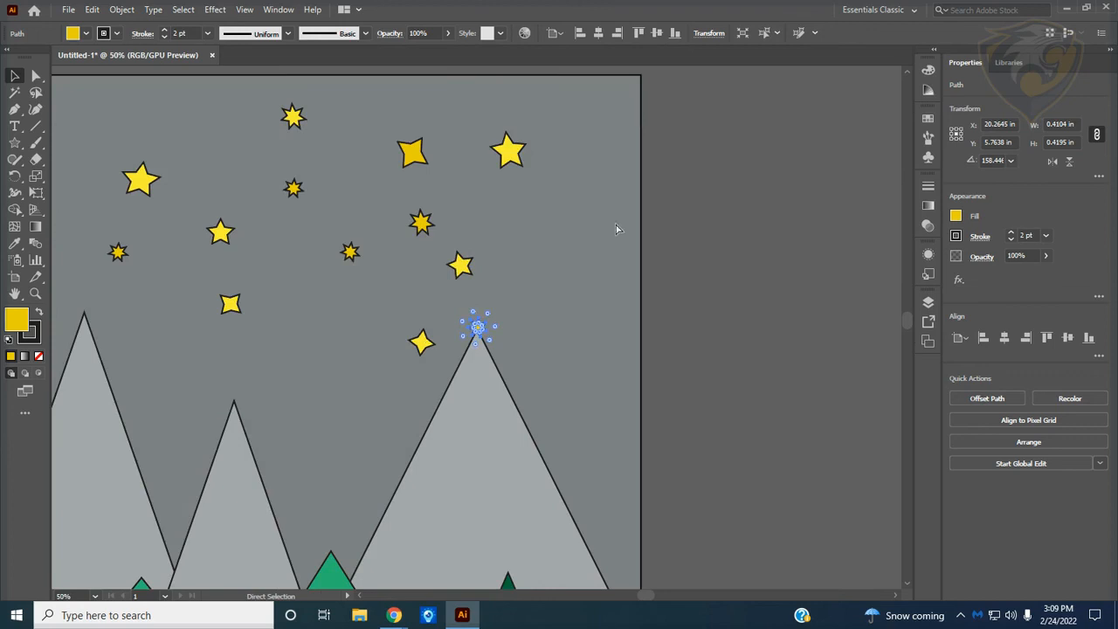
left_click_drag(485, 339, 635, 210)
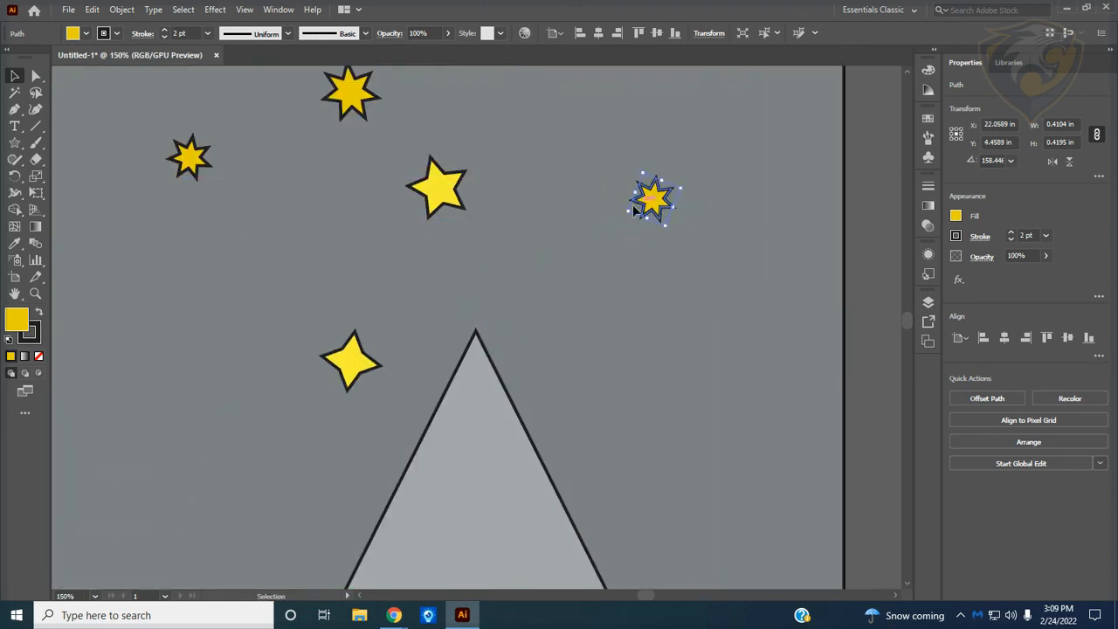
left_click_drag(353, 364, 256, 338)
Unlock the sky background path at the bottom of the layer stack
key("ctrl+minus")
key("ctrl+minus")
key("ctrl+minus")
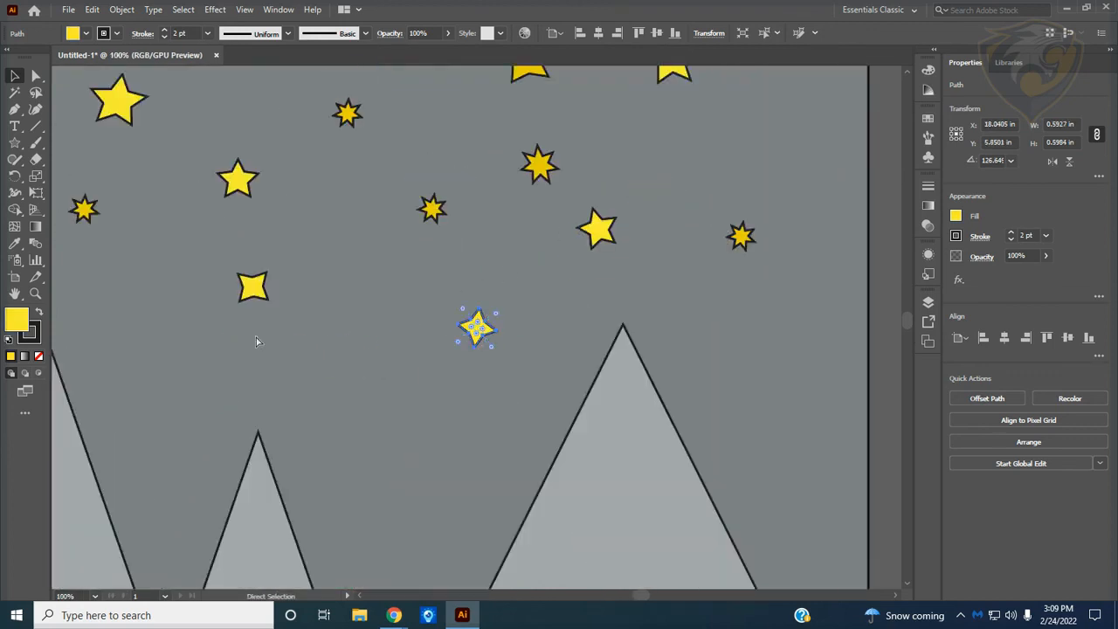
key("ctrl+minus")
key("ctrl+minus")
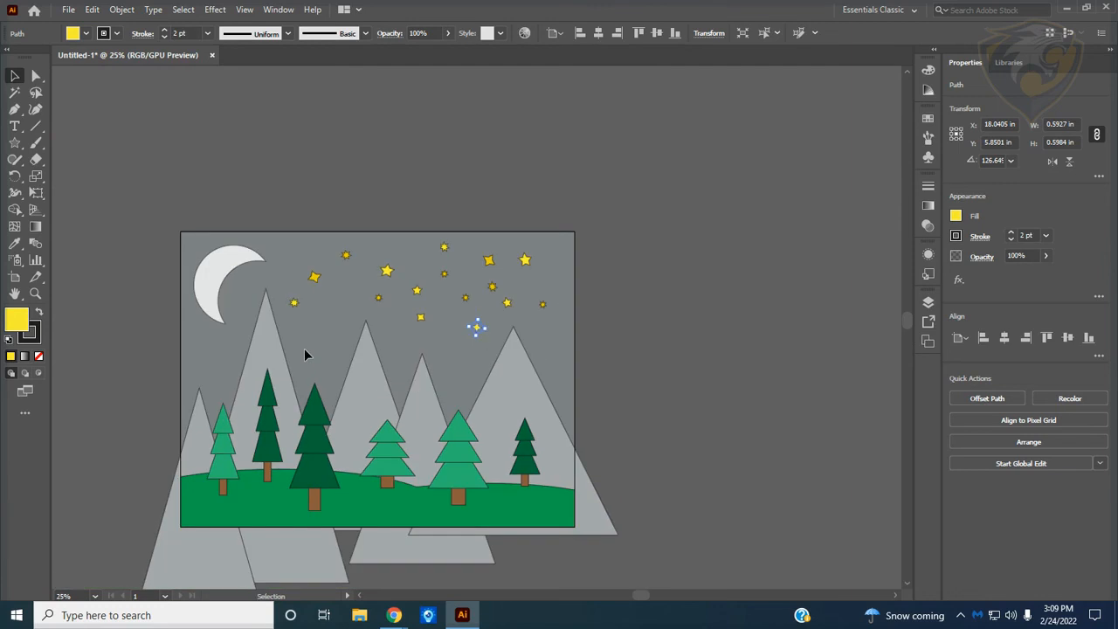
scroll(485, 269, "down", 1)
scroll(485, 269, "down", 4)
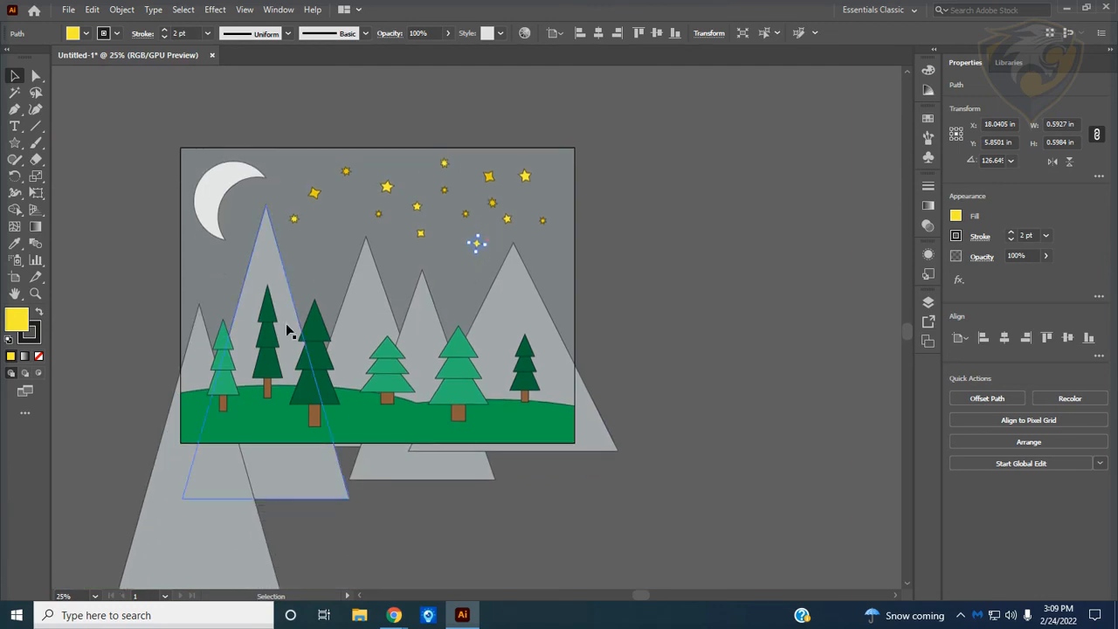
left_click(928, 306)
scroll(773, 368, "down", 5)
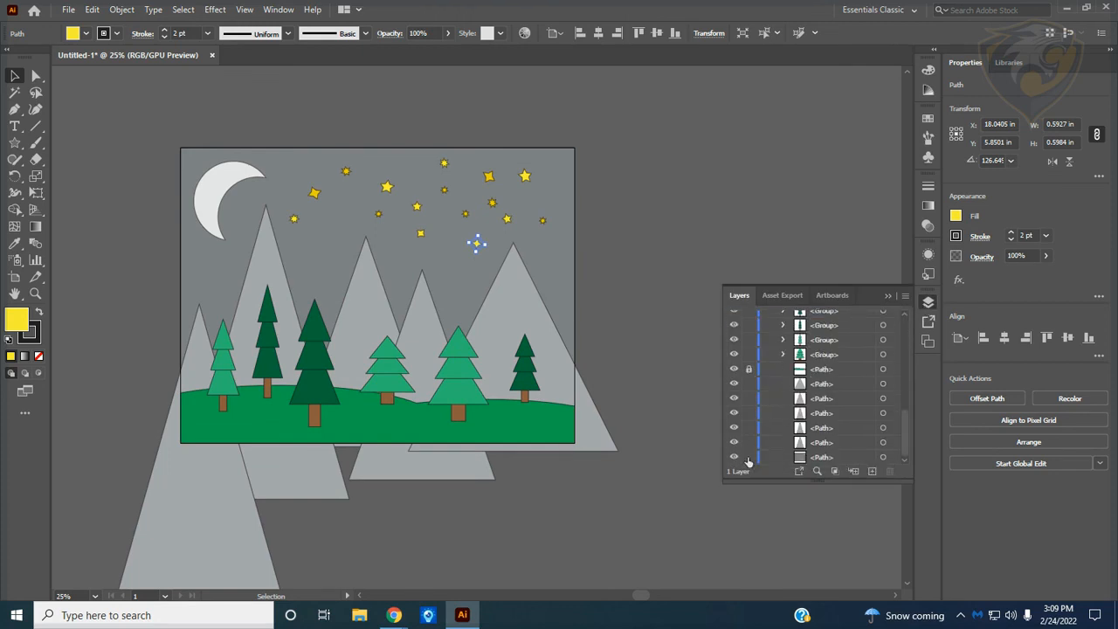
Trim the parts of the five mountains outside the sky rectangle with the Shape Builder tool and lock the sky path again
left_click(602, 437)
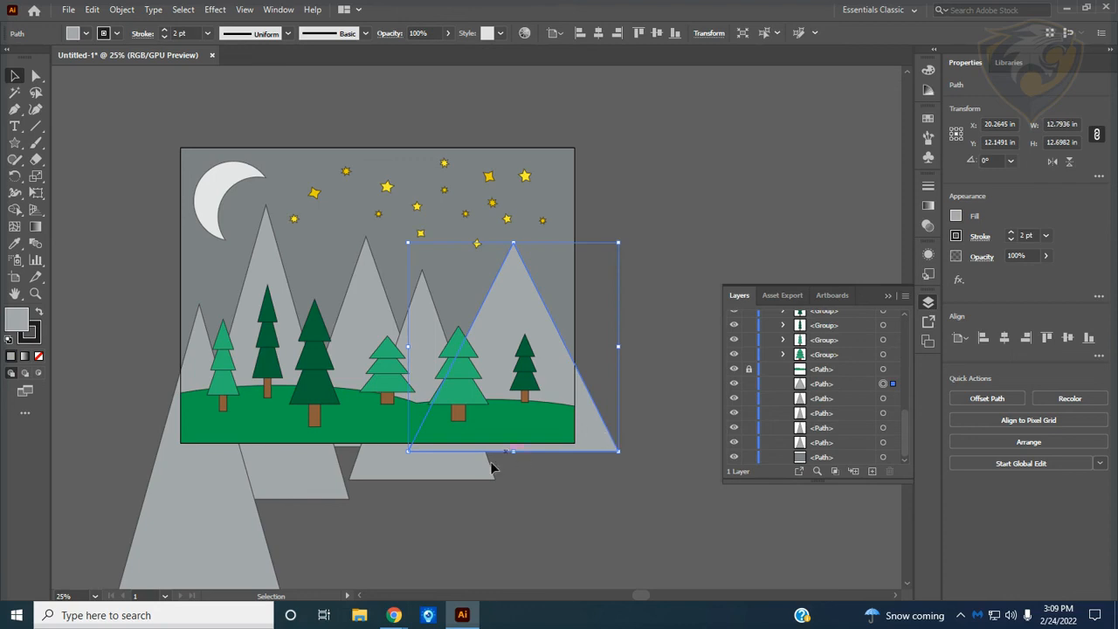
left_click(379, 459, "shift")
left_click(337, 479, "shift")
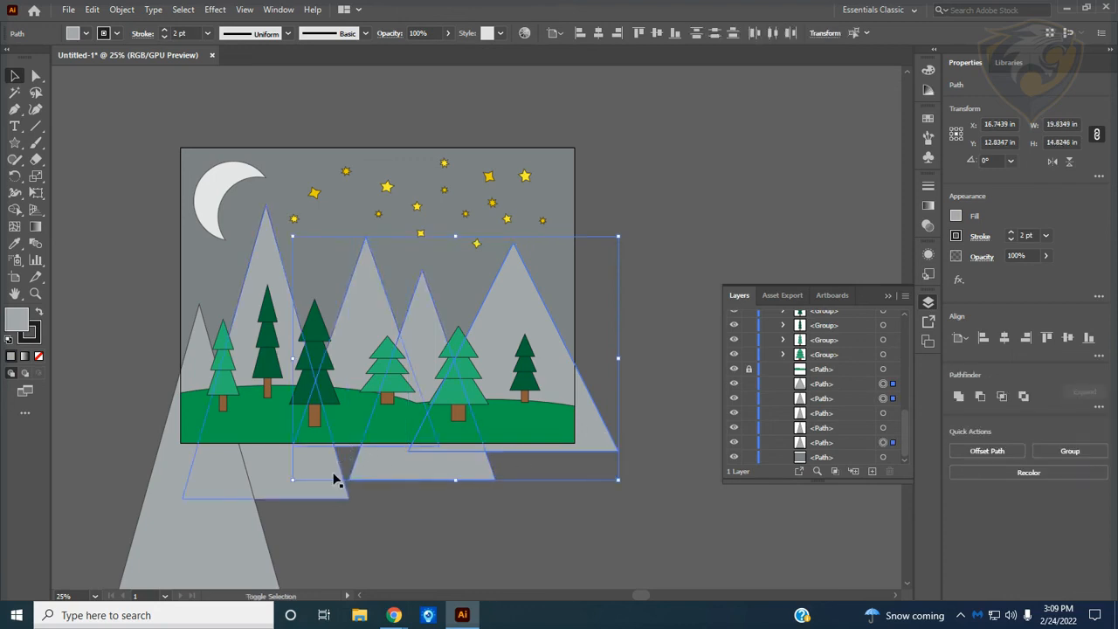
left_click(261, 485, "shift")
left_click(208, 521, "shift")
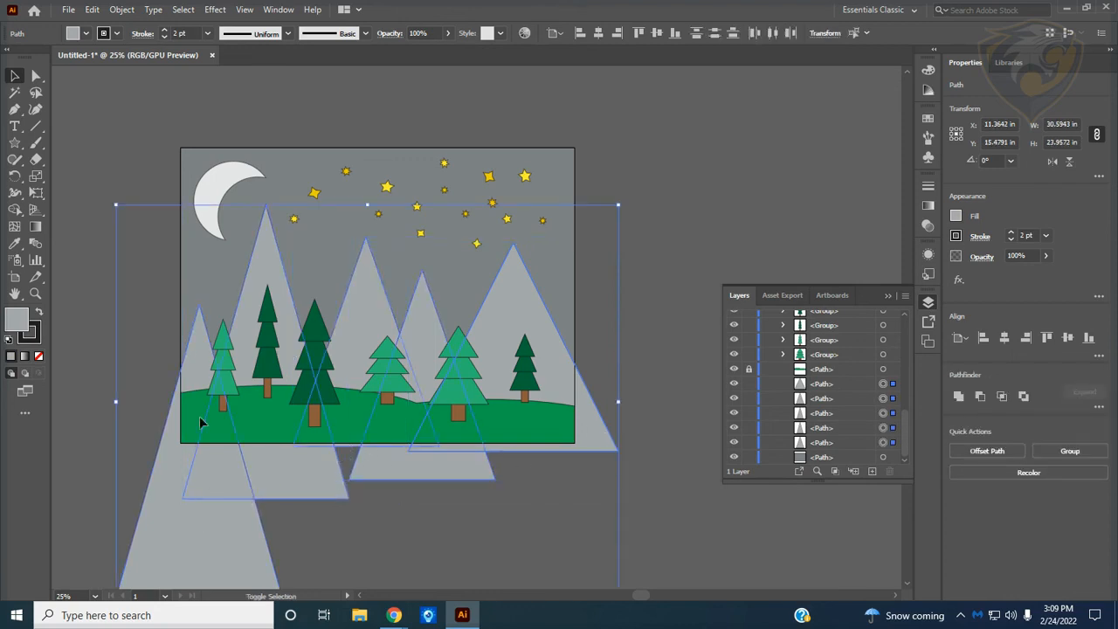
left_click(184, 240, "shift")
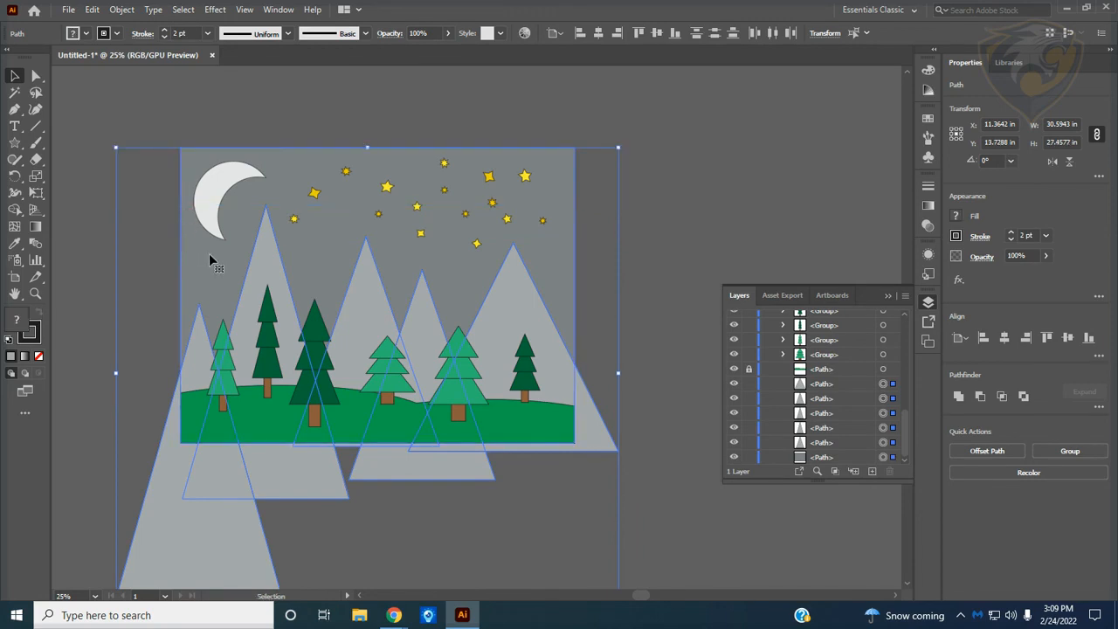
left_click(15, 210)
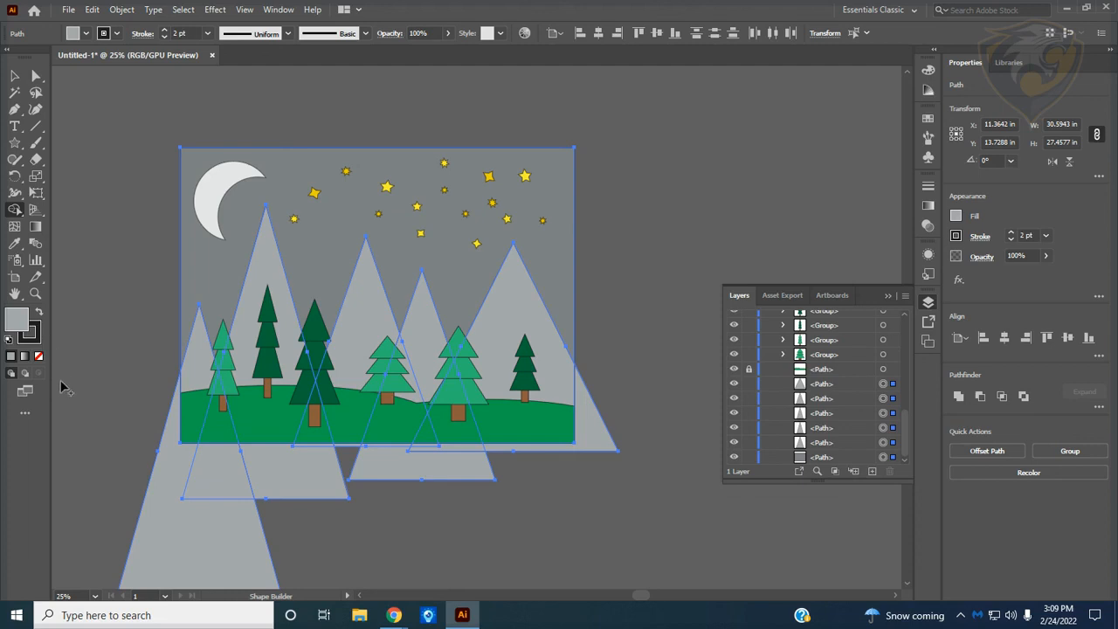
mouse_move(124, 402)
left_mouse_down()
mouse_move(139, 457)
mouse_move(185, 475)
mouse_move(274, 468)
mouse_move(305, 448)
mouse_move(505, 456)
left_mouse_up()
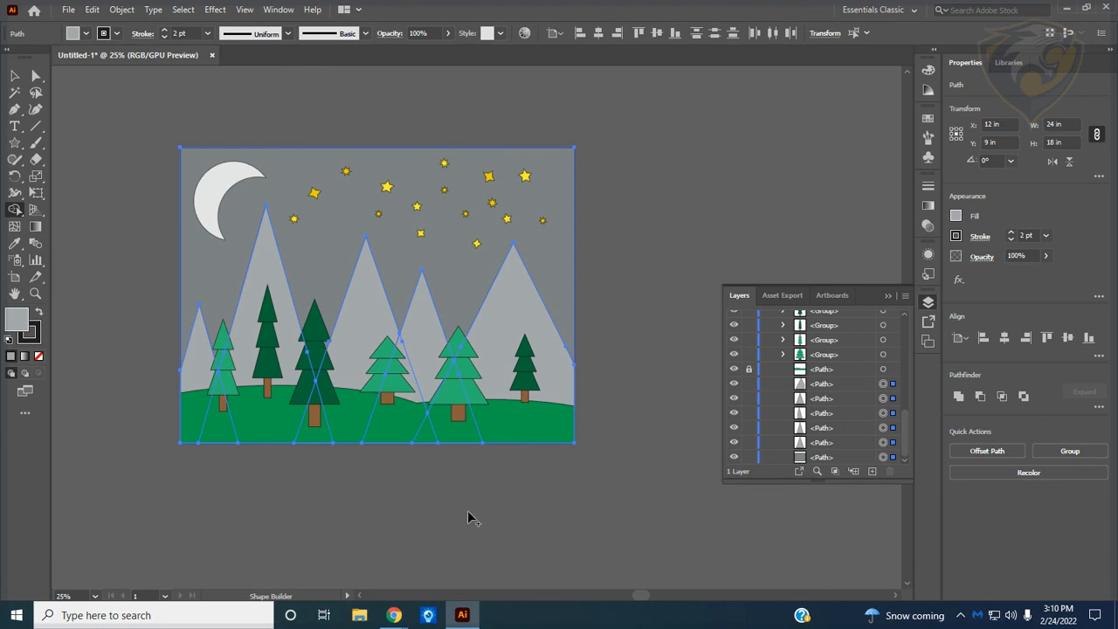
left_click(15, 76)
left_click(174, 102)
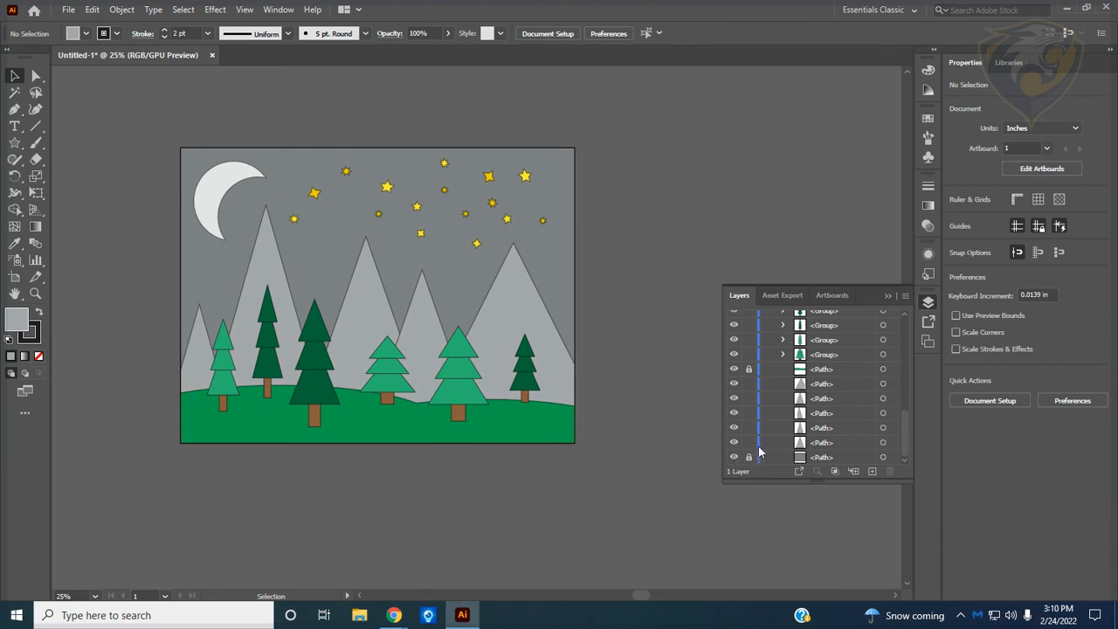
Lock the five mountain paths above the sky background in the layer stack
left_click_drag(749, 422, 749, 404)
left_click(890, 296)
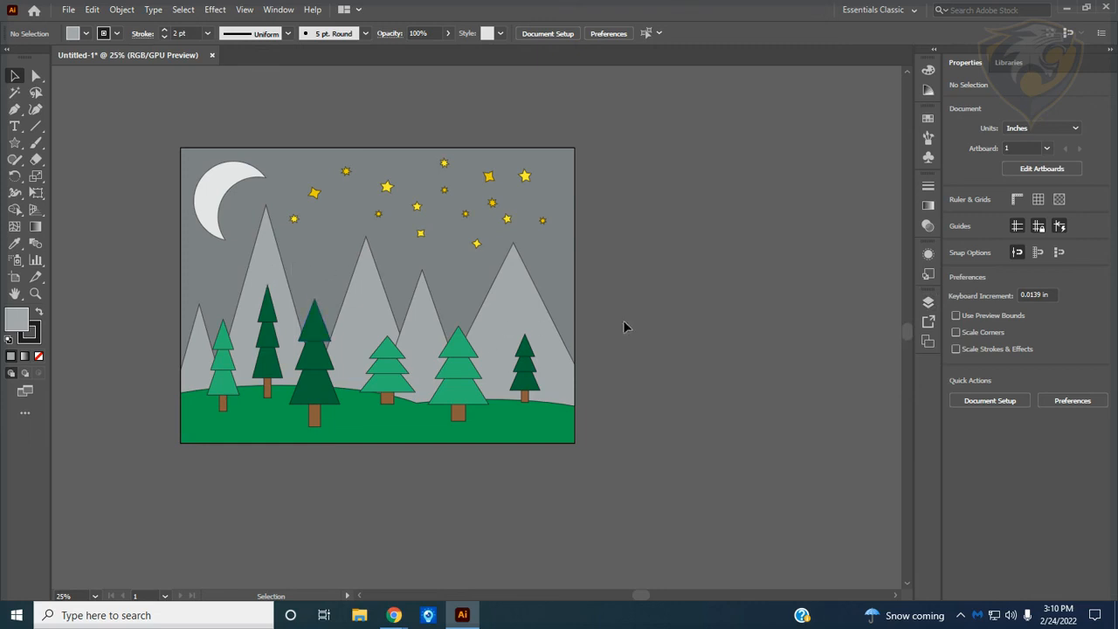
Shift the two widest light green trees slightly left and lower on the hill
left_click_drag(393, 375, 373, 387)
left_click_drag(450, 401, 447, 406)
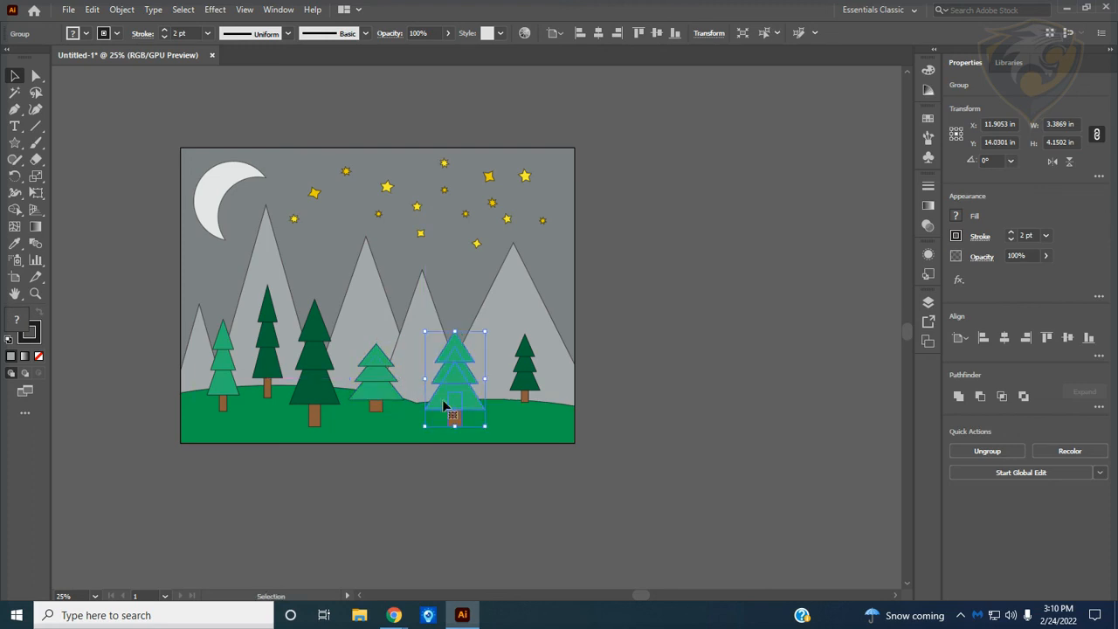
left_click_drag(379, 385, 384, 388)
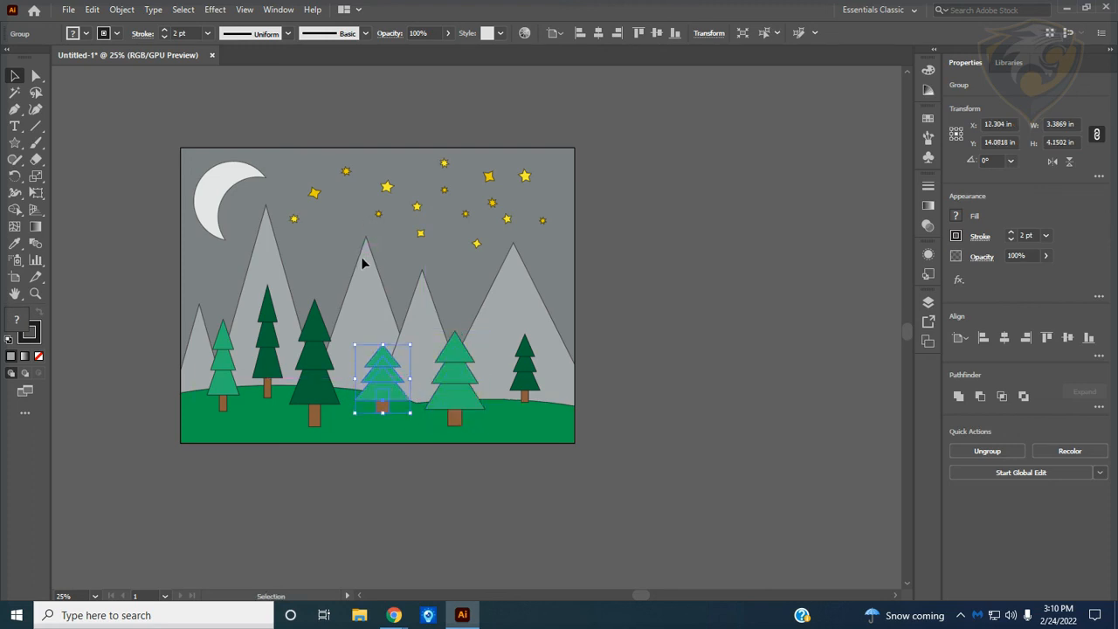
key("ctrl+equal")
key("ctrl+equal")
key("ctrl+equal")
left_click_drag(275, 270, 508, 528)
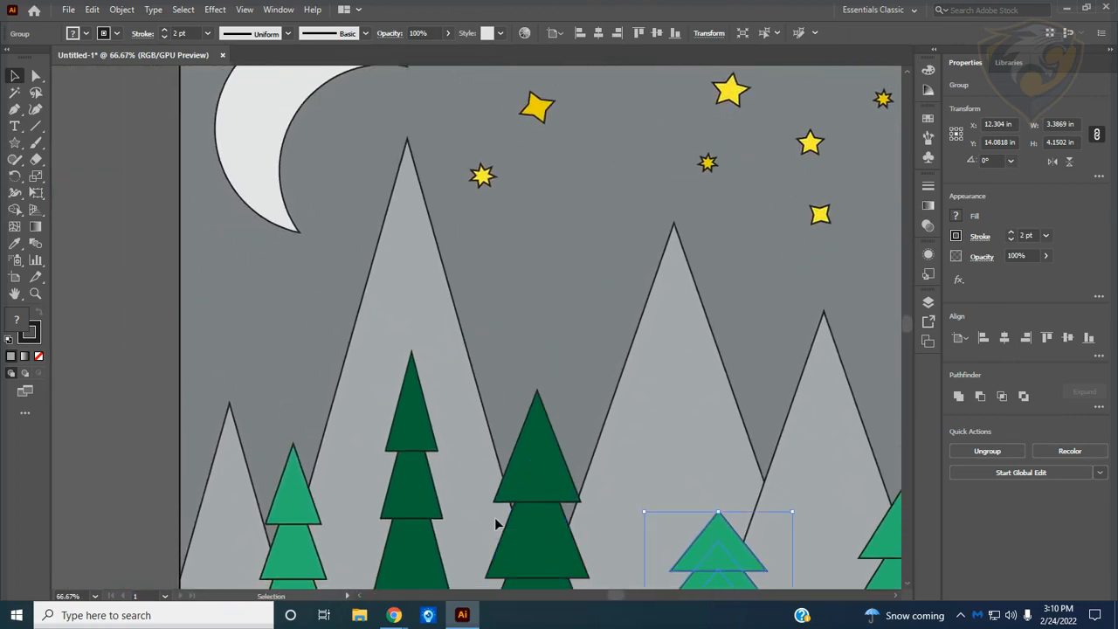
key("ctrl+minus")
key("ctrl+minus")
key("ctrl+minus")
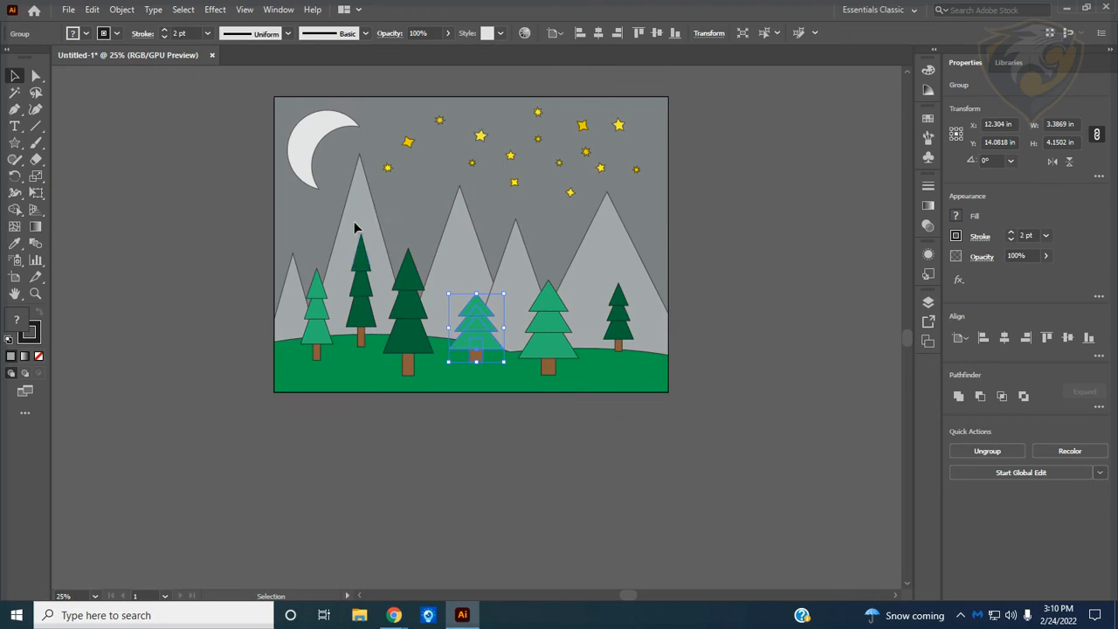
Unlock the path of the tallest mountain in the layer stack and select it, keeping the other mountains locked
left_click(928, 302)
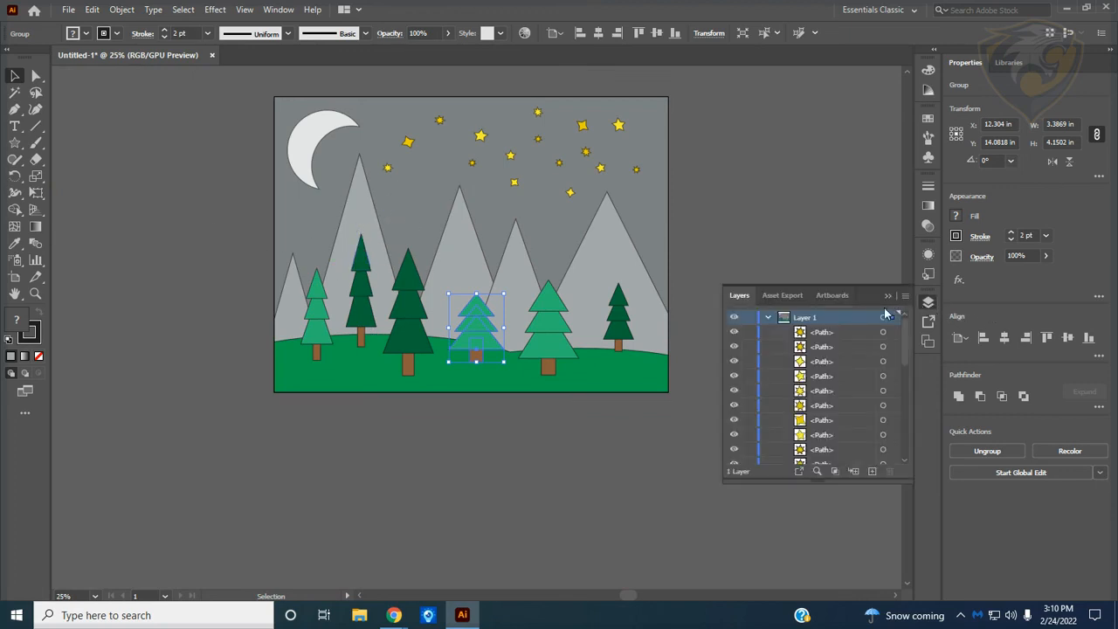
scroll(802, 360, "down", 10)
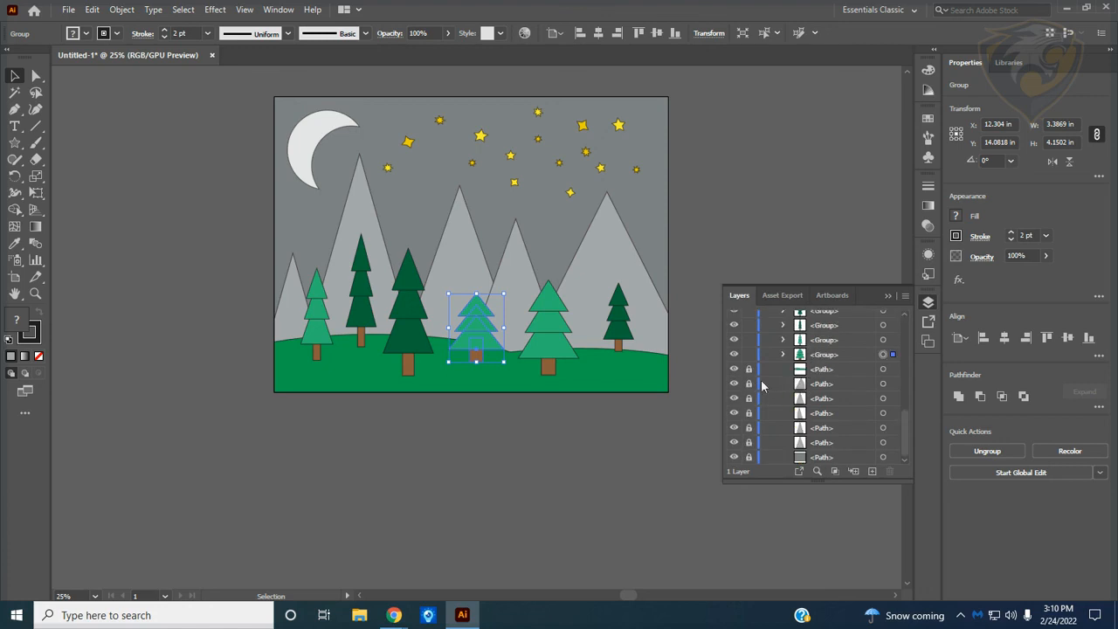
left_click(894, 401)
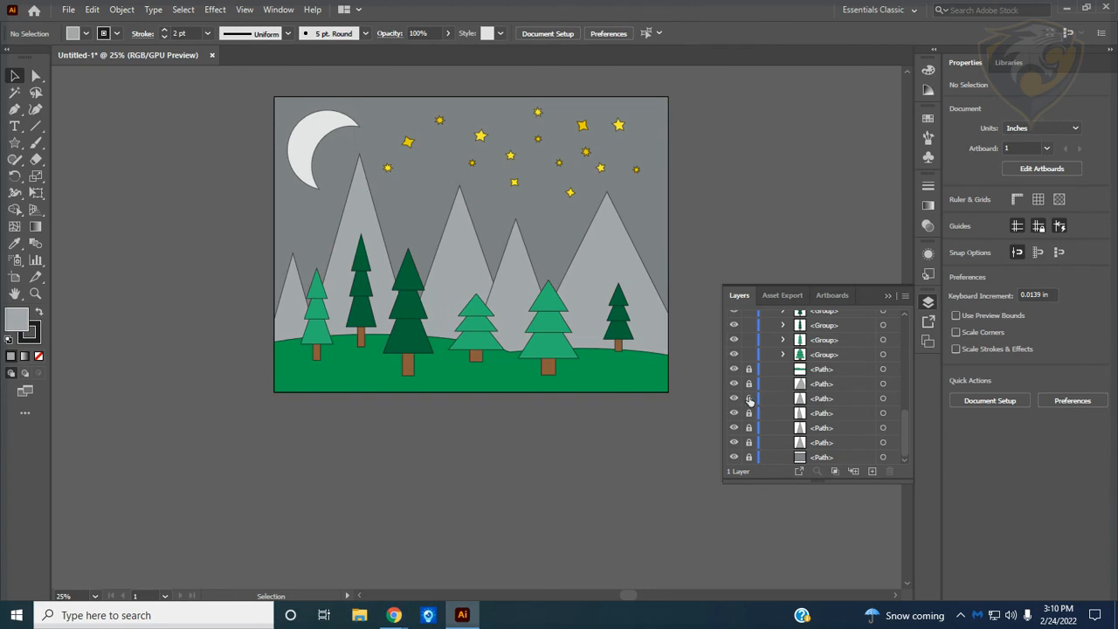
left_click(893, 398)
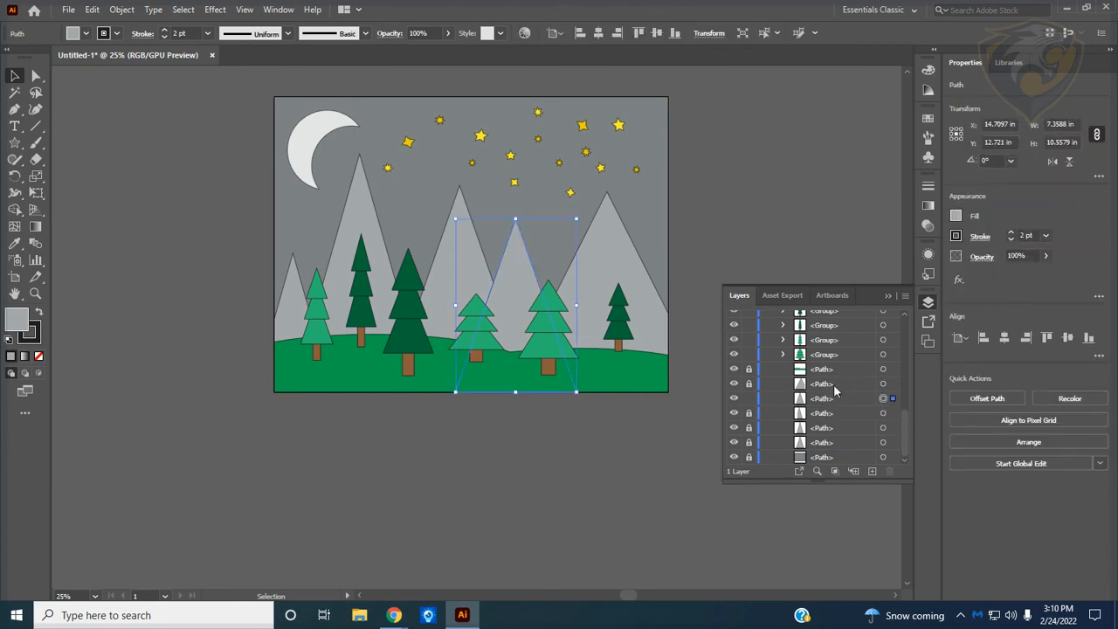
left_click(749, 400)
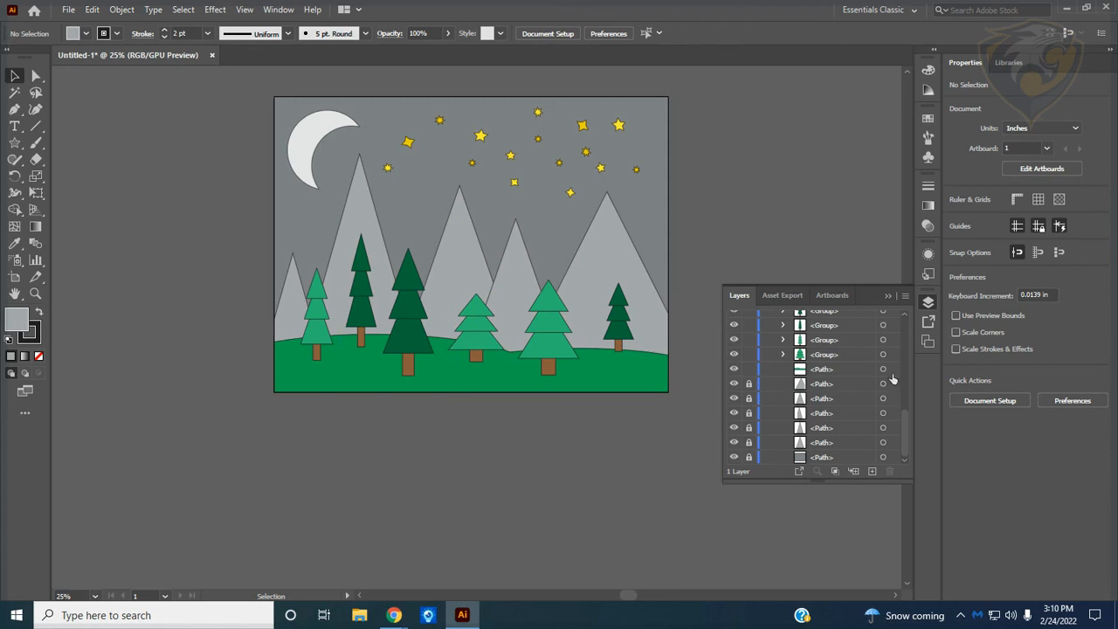
left_click(892, 444)
left_click(748, 443)
left_click(749, 427)
left_click(893, 429)
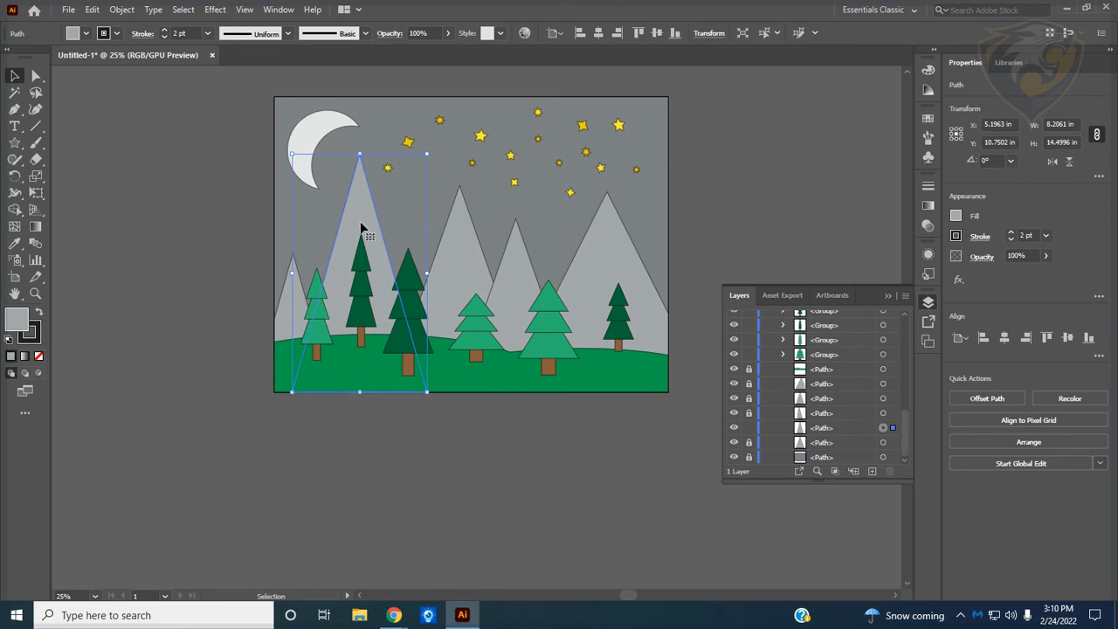
Duplicate the tallest mountain onto the empty canvas left of the artboard, lock the original and select the copy
left_click_drag(360, 226, 183, 276)
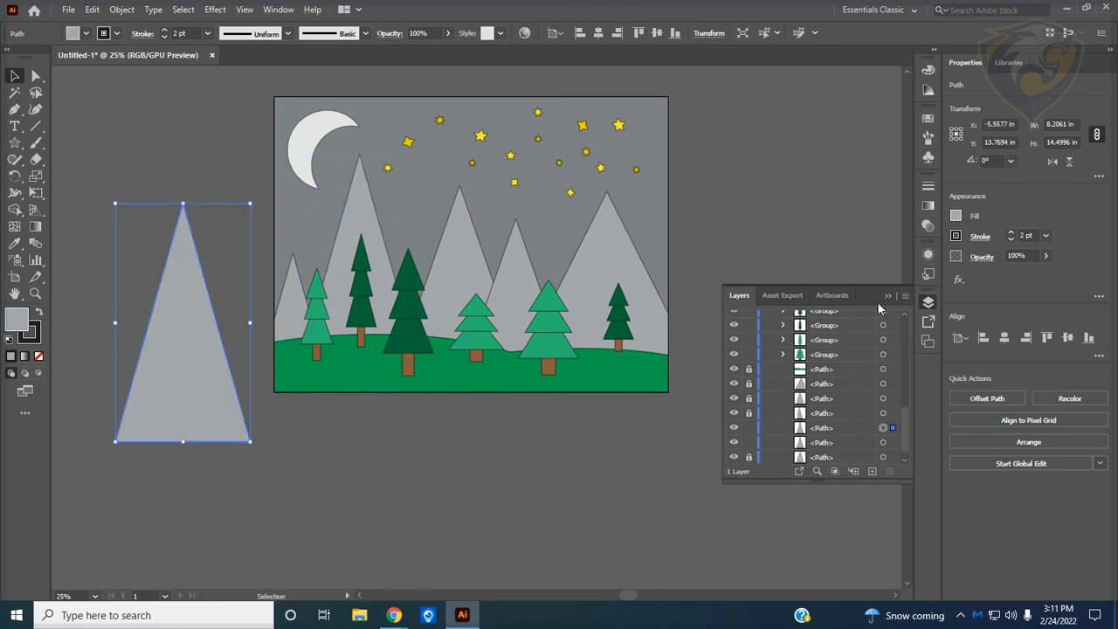
left_click_drag(748, 432, 744, 457)
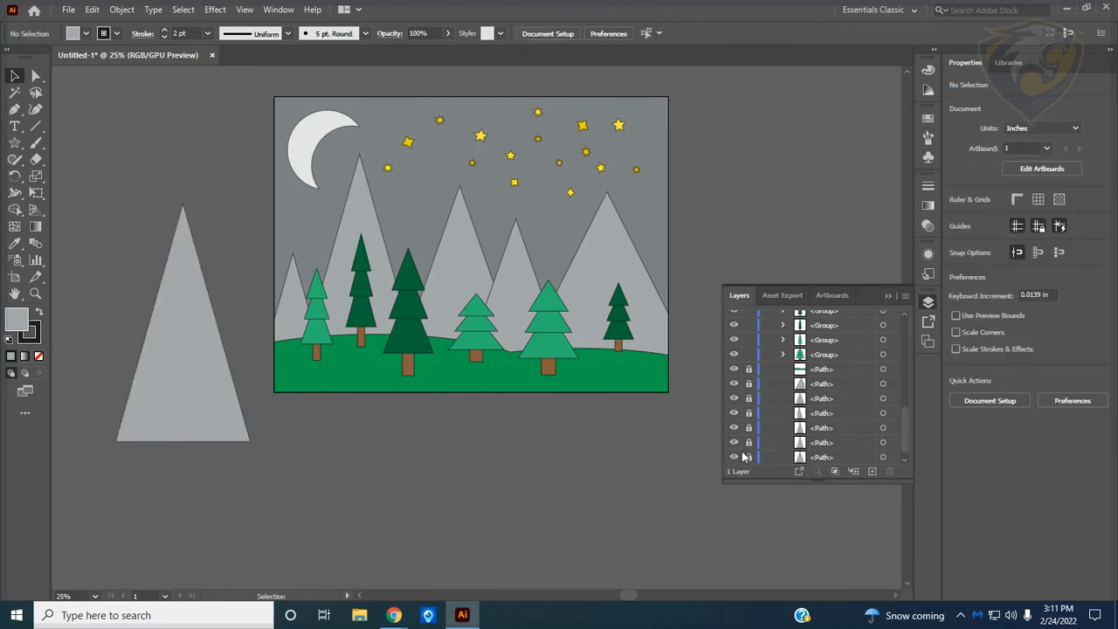
left_click(748, 443)
left_click(749, 428)
left_click(180, 337)
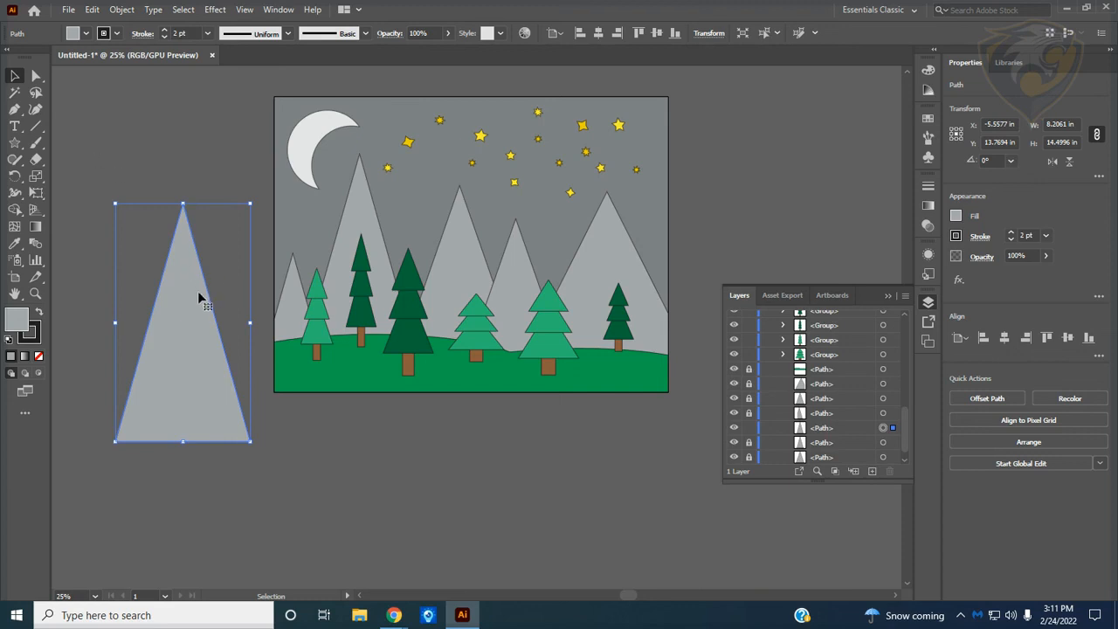
Make three overlapping copies of the off-artboard triangle, placed lower with one to the left, one centred and one to the right
left_click_drag(195, 297, 168, 384, "alt")
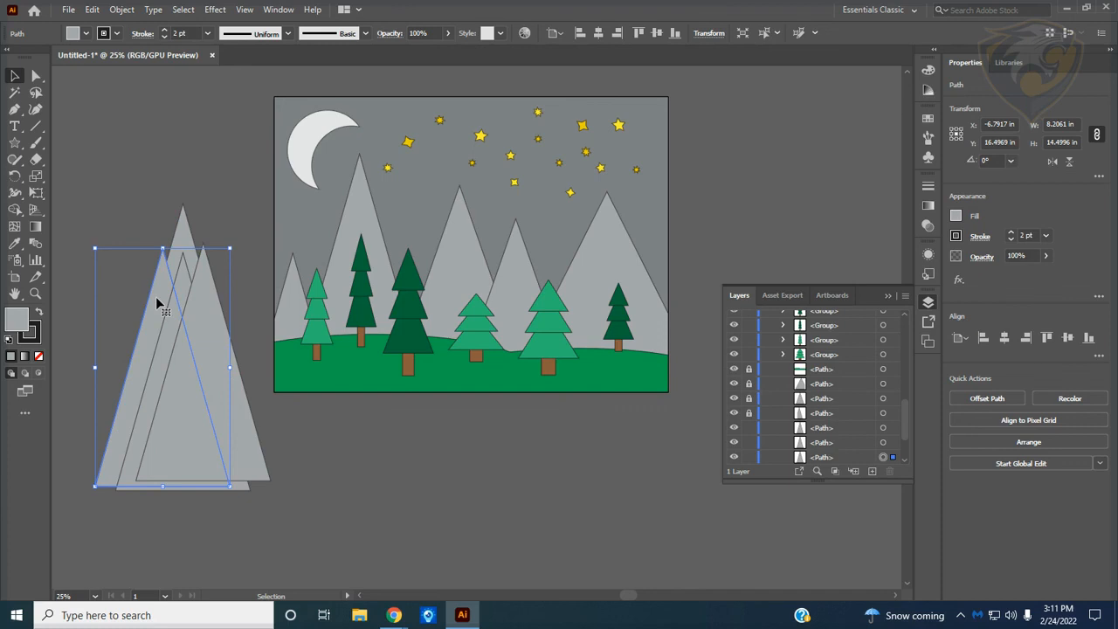
left_click_drag(187, 282, 198, 297)
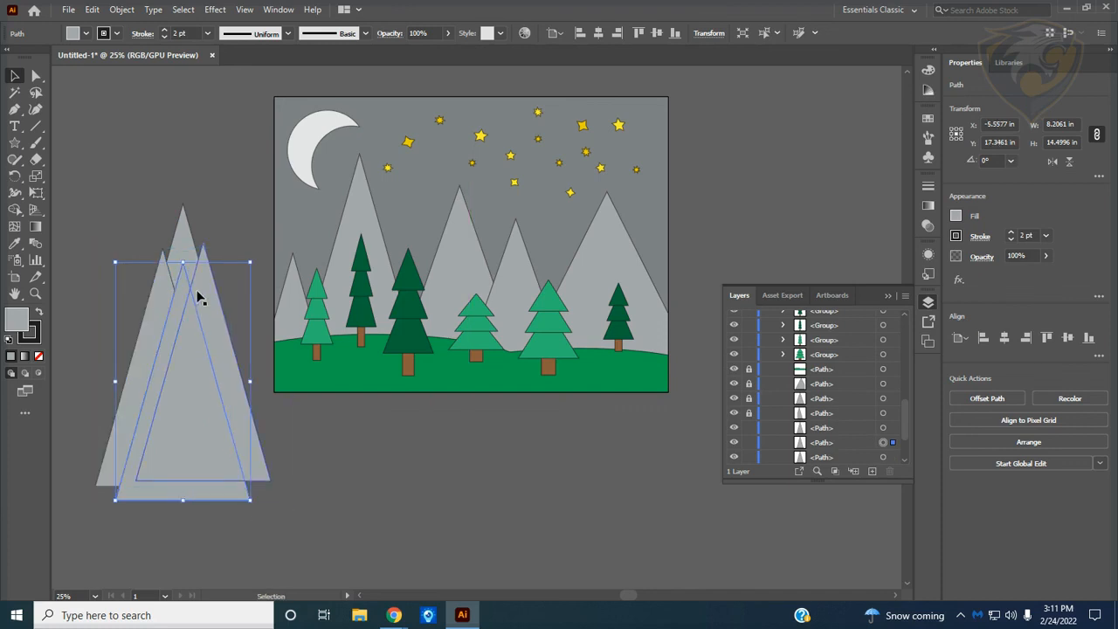
Remove the three lower triangles from the top one with the Shape Builder tool, leaving a jagged snowcap about 1.96 by 5.33 in
left_click_drag(100, 180, 247, 445)
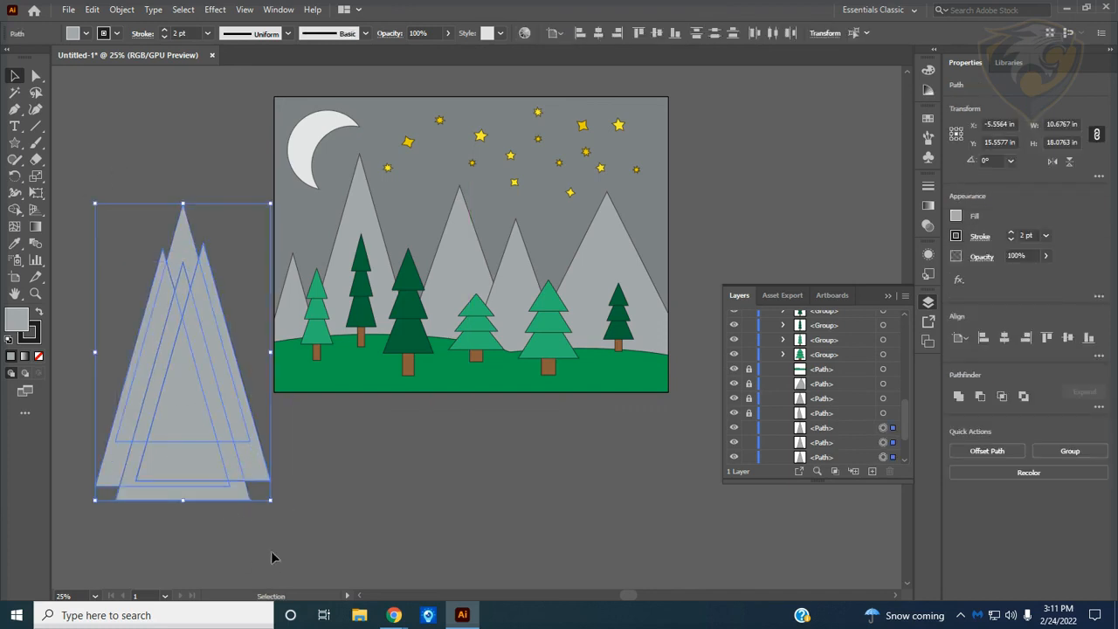
left_click(15, 210)
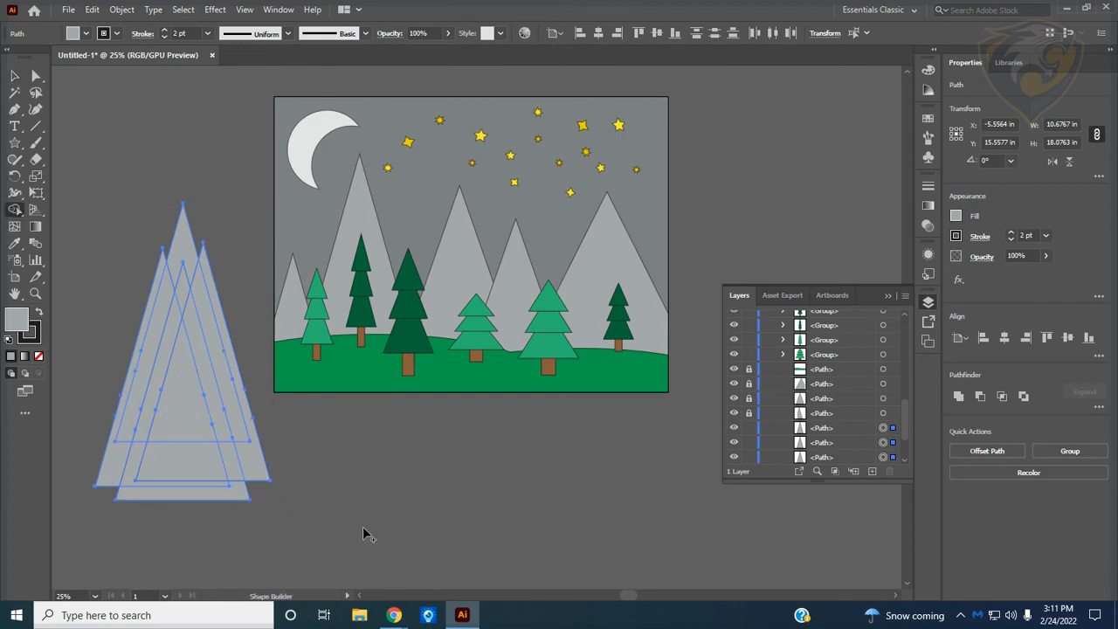
mouse_move(340, 476)
left_mouse_down()
mouse_move(209, 458)
mouse_move(181, 500)
mouse_move(211, 485)
mouse_move(166, 425)
mouse_move(219, 432)
mouse_move(241, 394)
mouse_move(189, 300)
mouse_move(165, 313)
mouse_move(151, 287)
mouse_move(112, 481)
left_mouse_up()
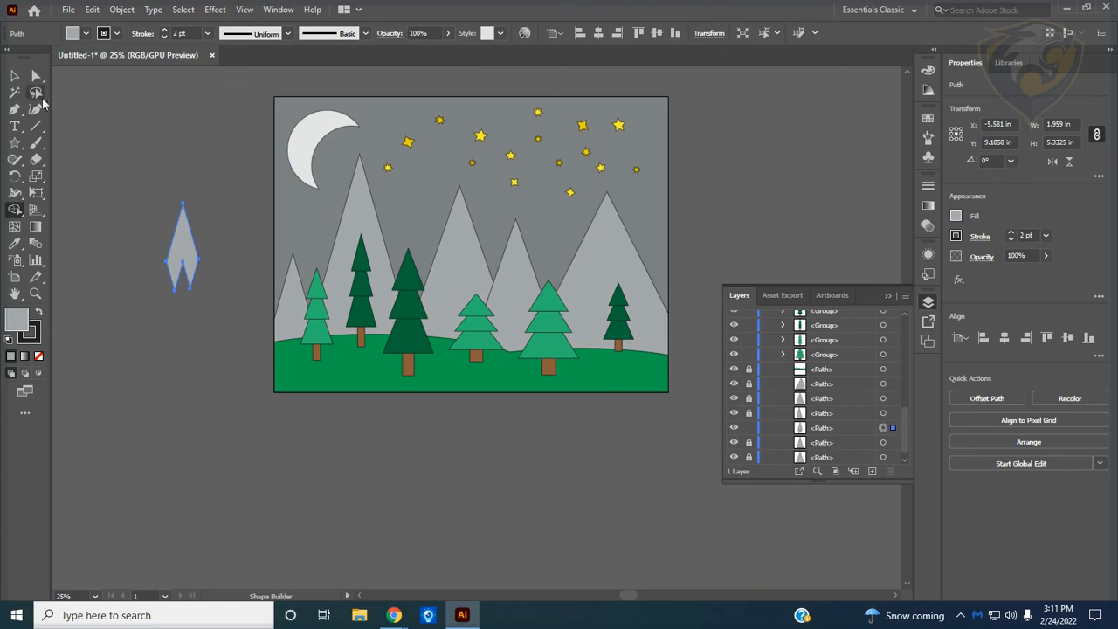
Fill the jagged snowcap shape with the lightest swatch of the gray group
left_click(15, 76)
left_click(104, 112)
left_click(187, 262)
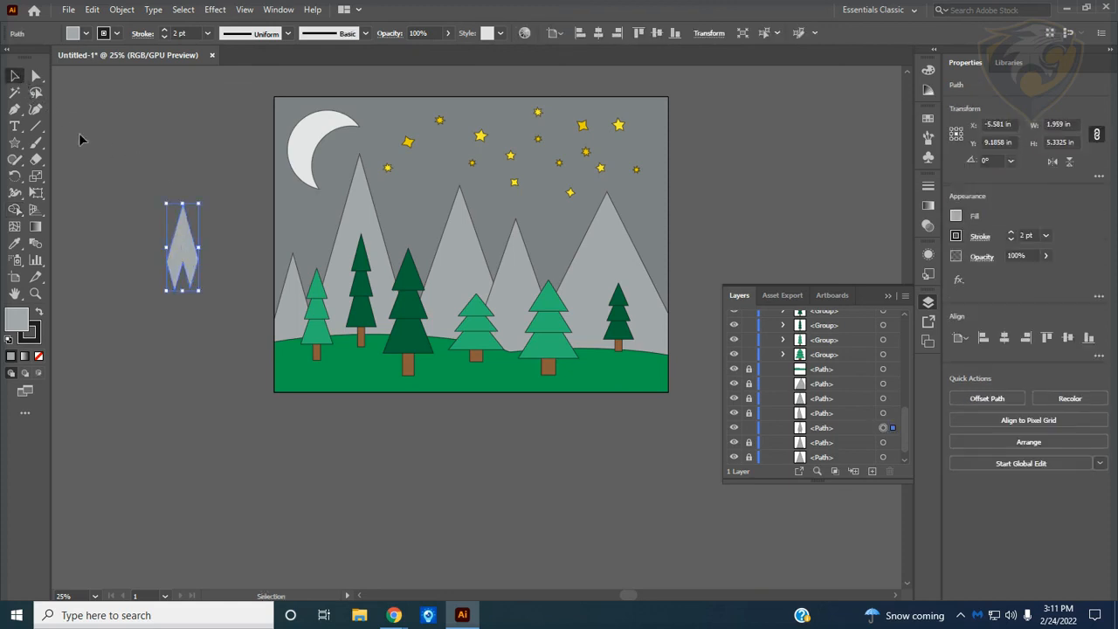
left_click(83, 33)
left_click(108, 98)
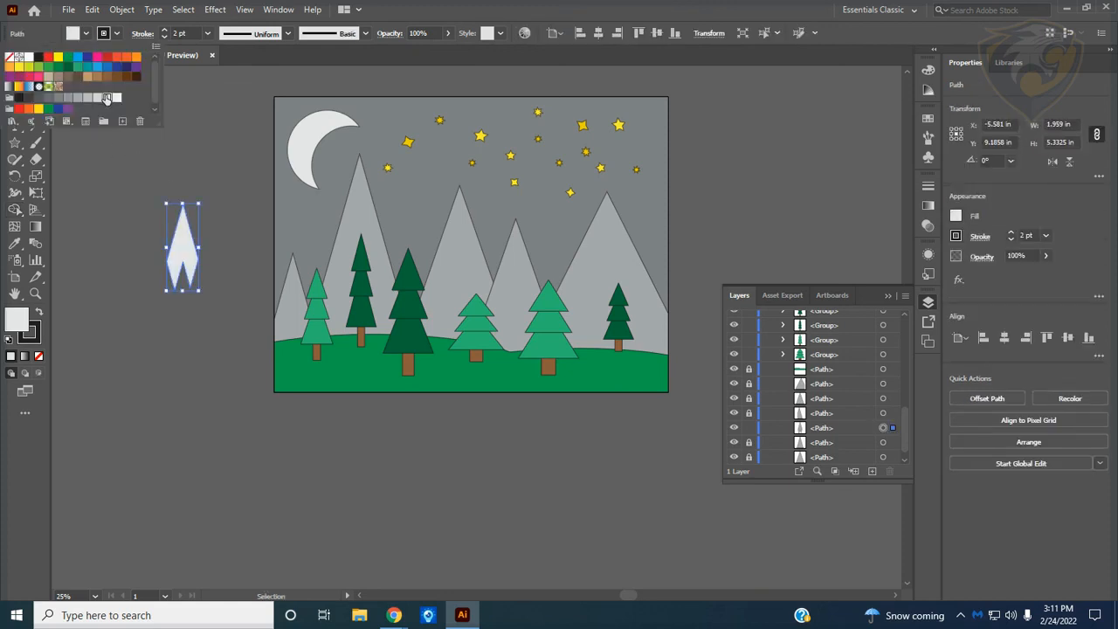
left_click(116, 98)
key("Escape")
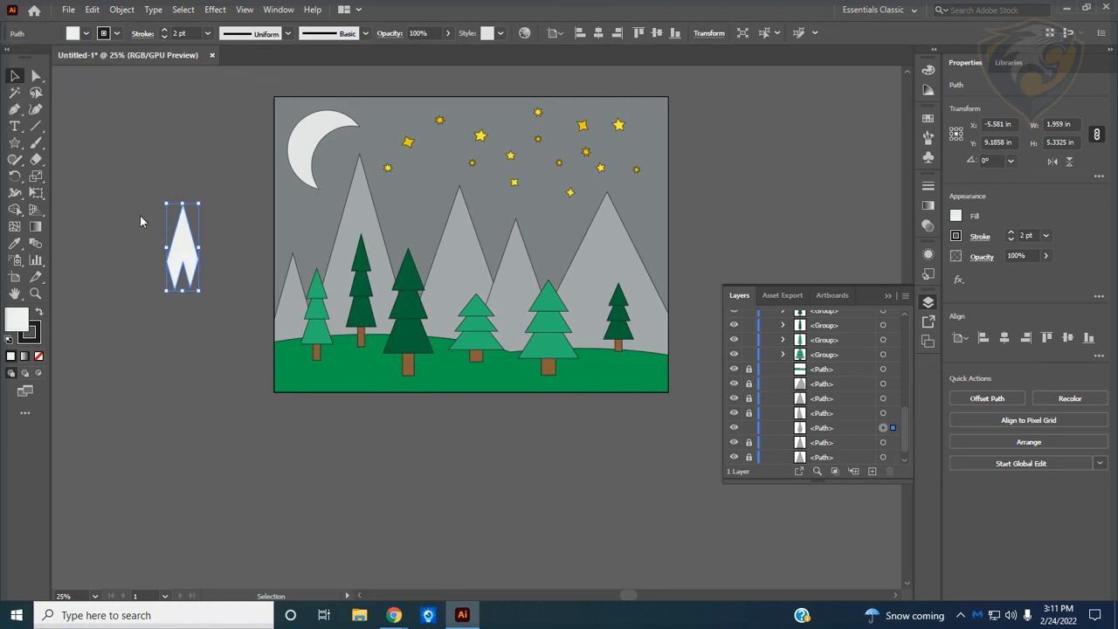
Place the white snowcap on the tip of the tallest mountain and deselect it
left_click_drag(181, 249, 357, 206)
left_click(152, 280)
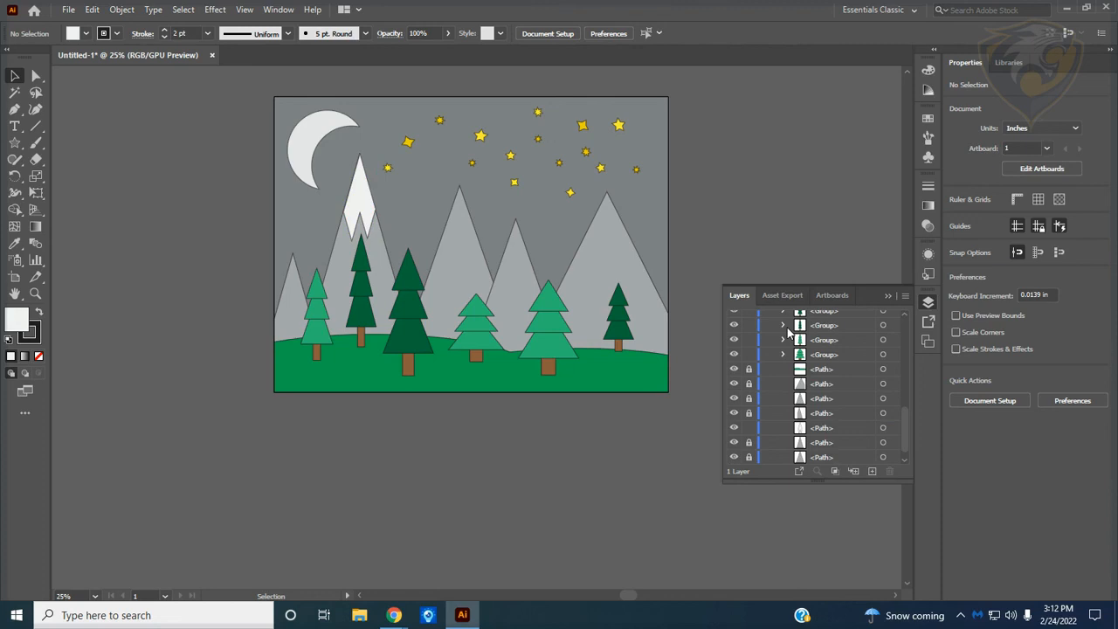
left_click(887, 297)
scroll(681, 300, "up", 2)
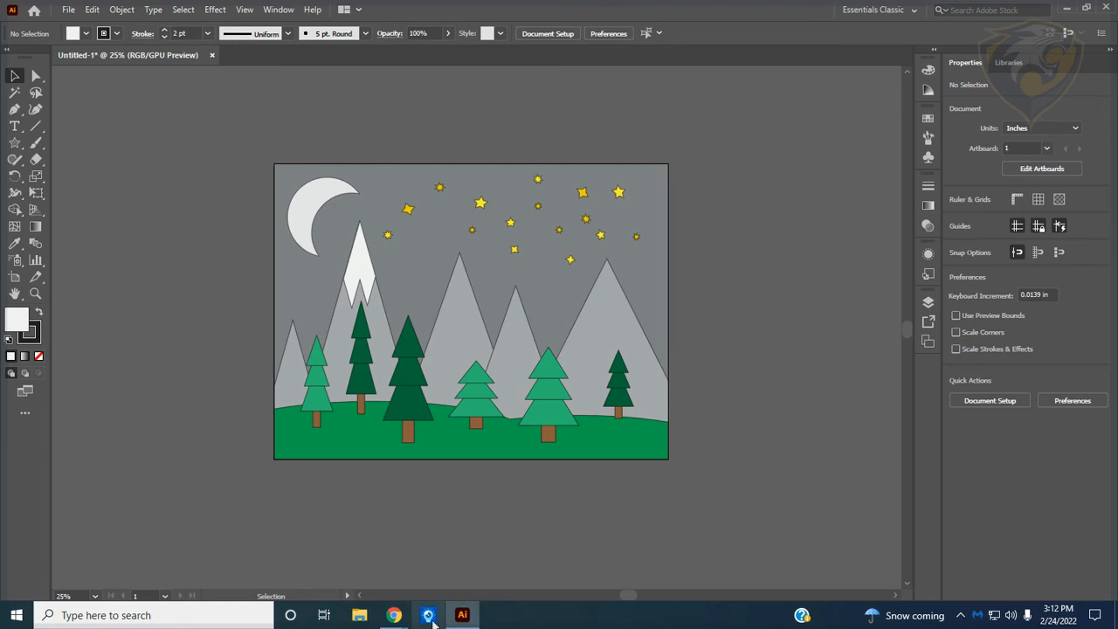
mouse_move(395, 617)
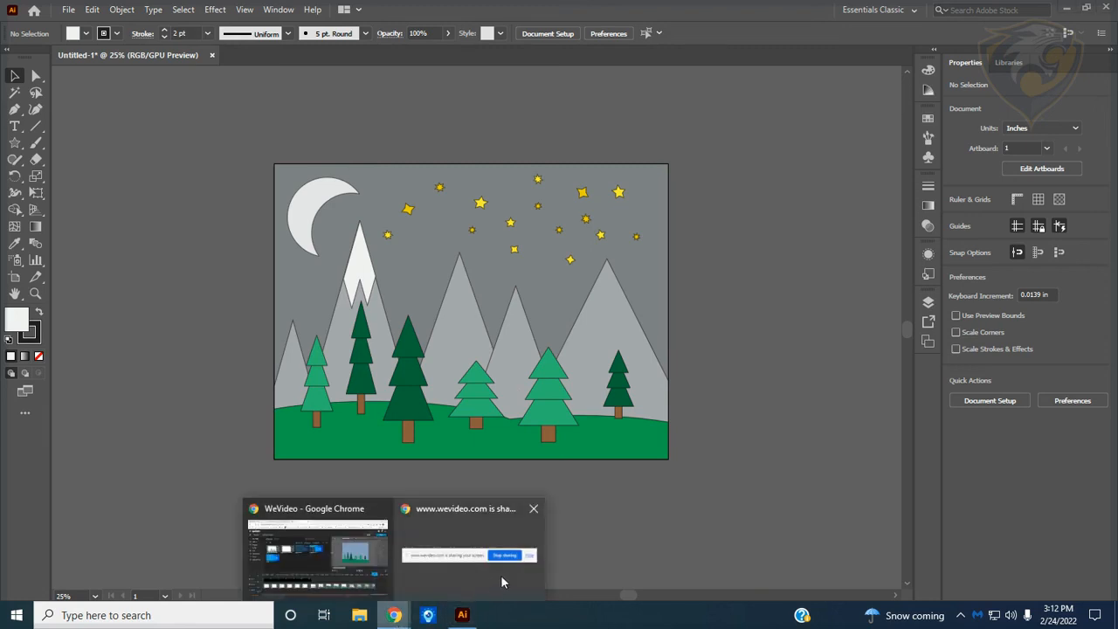